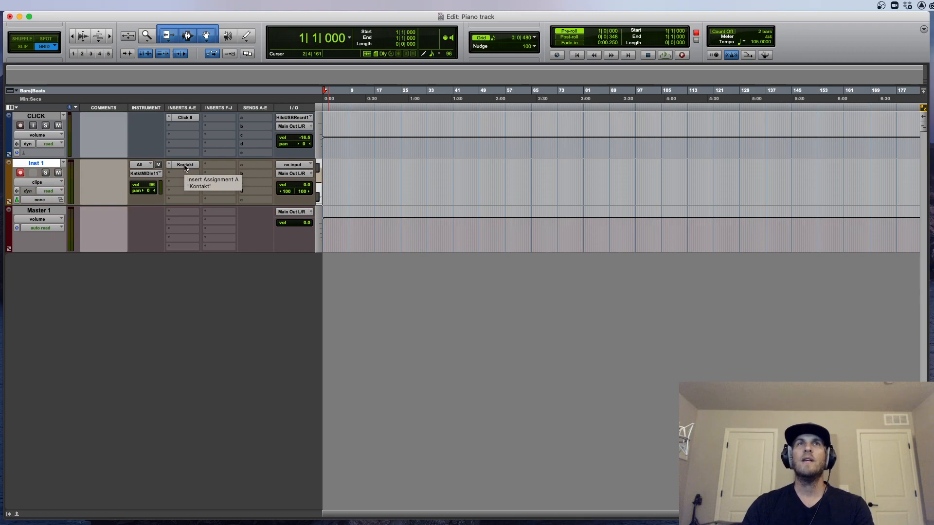
View the Kontakt piano instrument inserted on the Inst 1 track, and close its plug-in window
{"action": "left_click", "coordinate": [183, 166]}
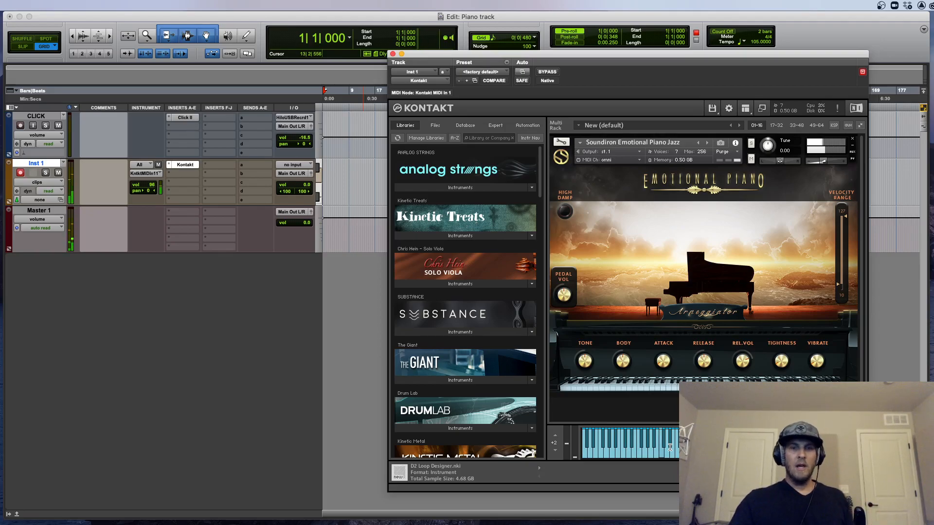
{"action": "left_click", "coordinate": [393, 54]}
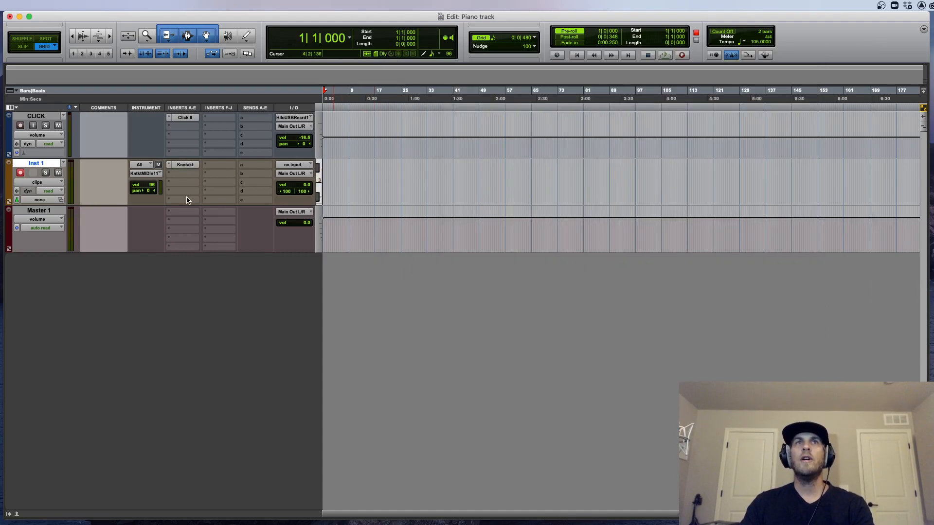
{"action": "left_click", "coordinate": [341, 175]}
{"action": "key", "text": "super+bracketright"}
{"action": "key", "text": "super+bracketright"}
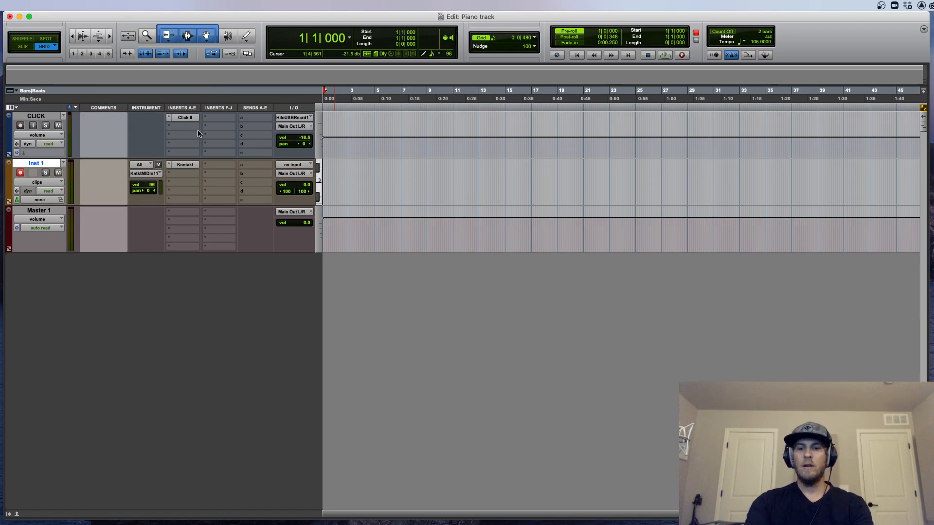
{"action": "key", "text": "super+bracketright"}
{"action": "key", "text": "super+space"}
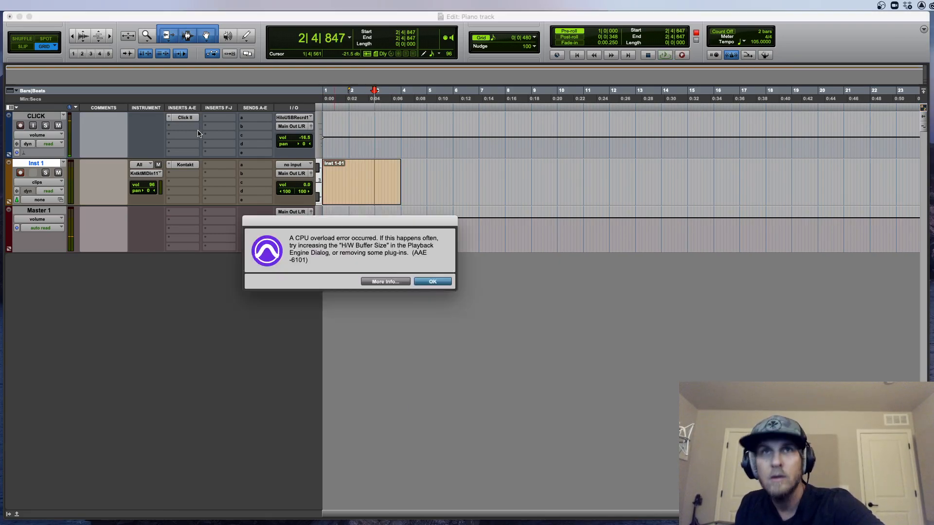
{"action": "left_click", "coordinate": [433, 282]}
{"action": "key", "text": "Return"}
{"action": "key", "text": "space"}
{"action": "key", "text": "shift+r"}
Record a MIDI piano performance of about 15 bars on the Inst 1 track, and return to the session start
{"action": "key", "text": "super+space"}
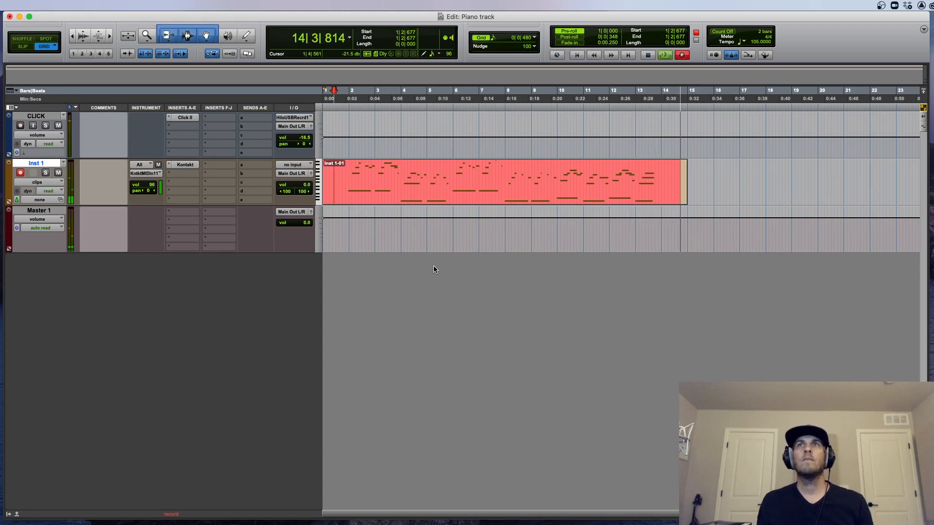
{"action": "key", "text": "super+bracketleft"}
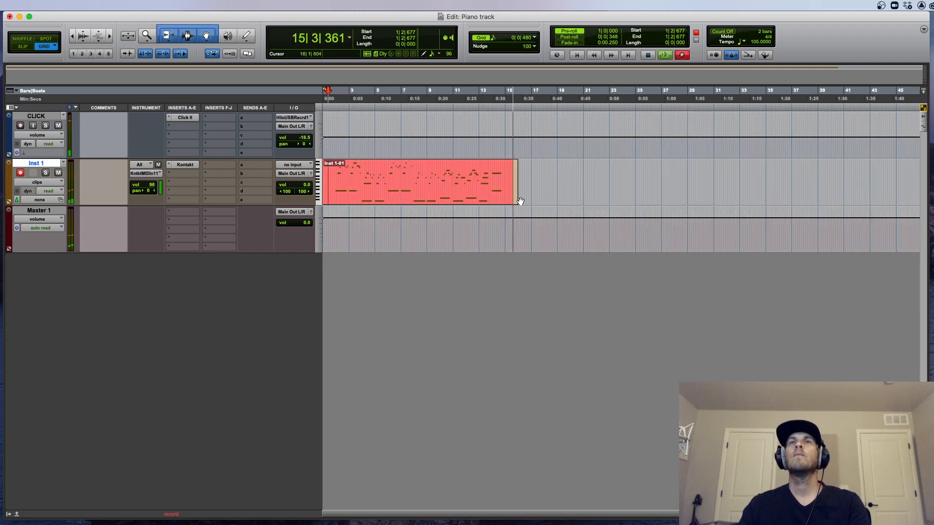
{"action": "key", "text": "space"}
{"action": "key", "text": "super+bracketright"}
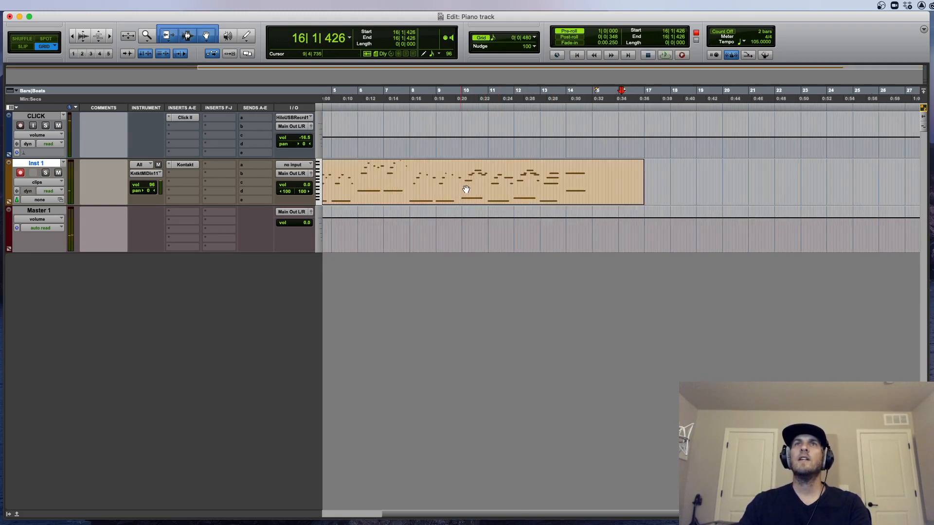
{"action": "key", "text": "Return"}
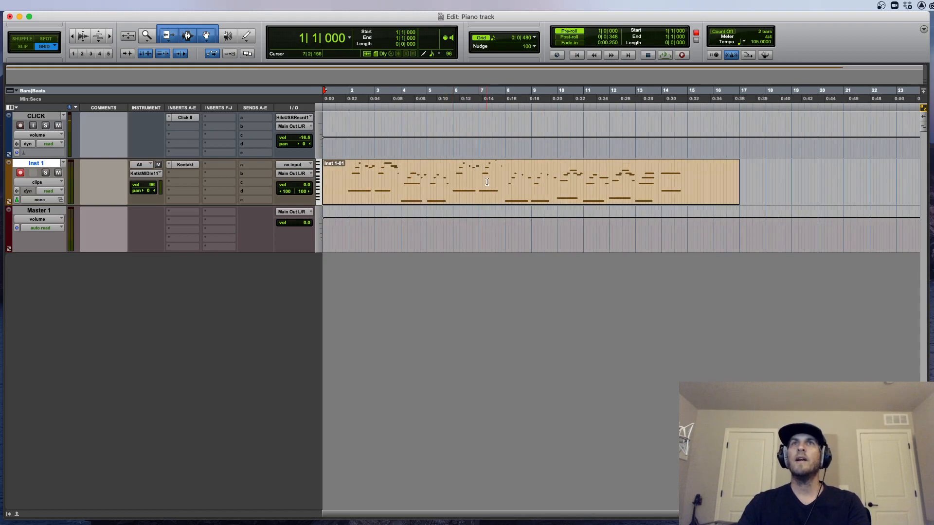
Increase the height of the Inst 1 track and switch it to notes view
{"action": "left_click_drag", "start_coordinate": [246, 205], "coordinate": [248, 305]}
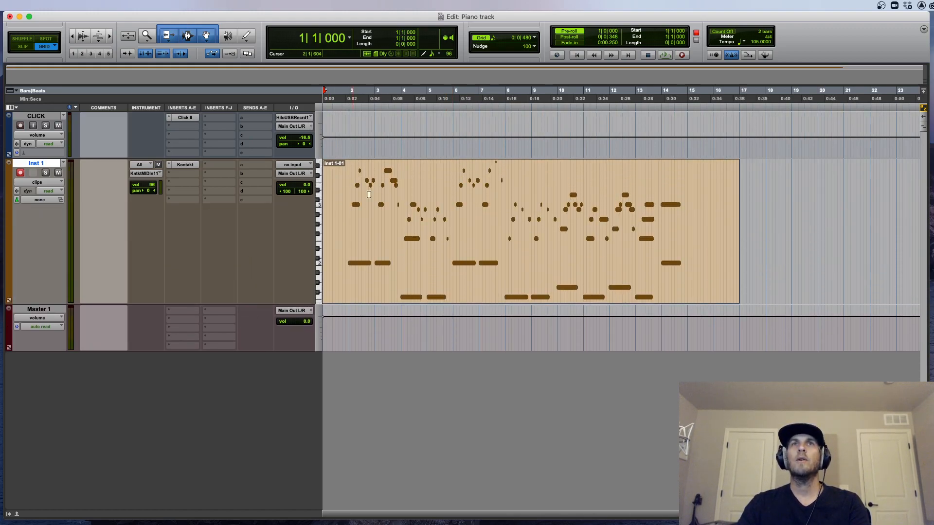
{"action": "key", "text": "super+bracketright"}
{"action": "key", "text": "super+bracketright"}
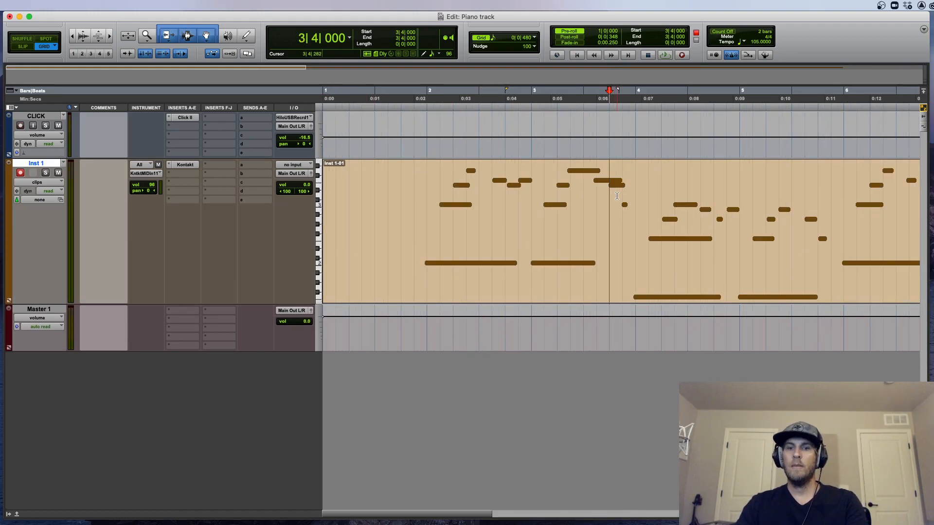
{"action": "key", "text": "ctrl+minus"}
{"action": "left_click", "coordinate": [434, 212]}
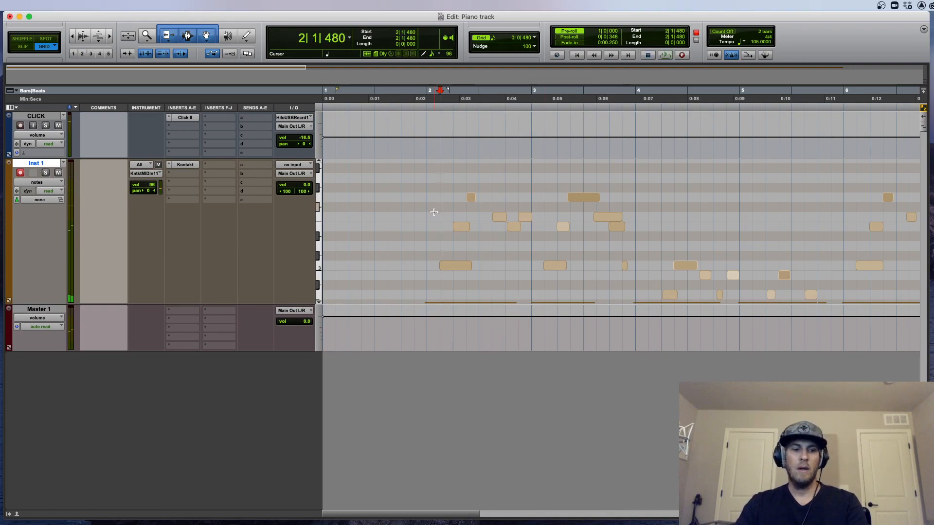
Quantize all recorded notes on Inst 1 to a 1/16 note grid, using Note On and preserving note duration
{"action": "key", "text": "super+a"}
{"action": "key", "text": "alt+0"}
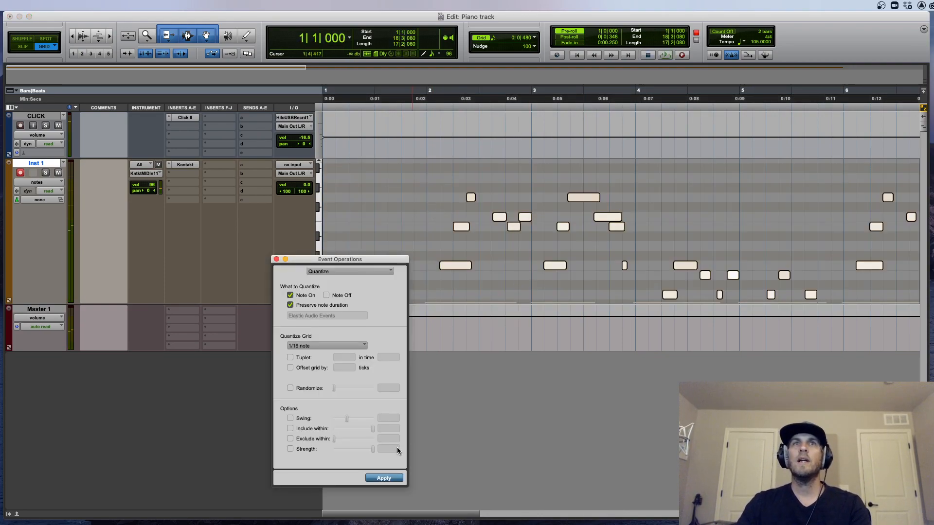
{"action": "left_click", "coordinate": [389, 478]}
{"action": "left_click", "coordinate": [276, 260]}
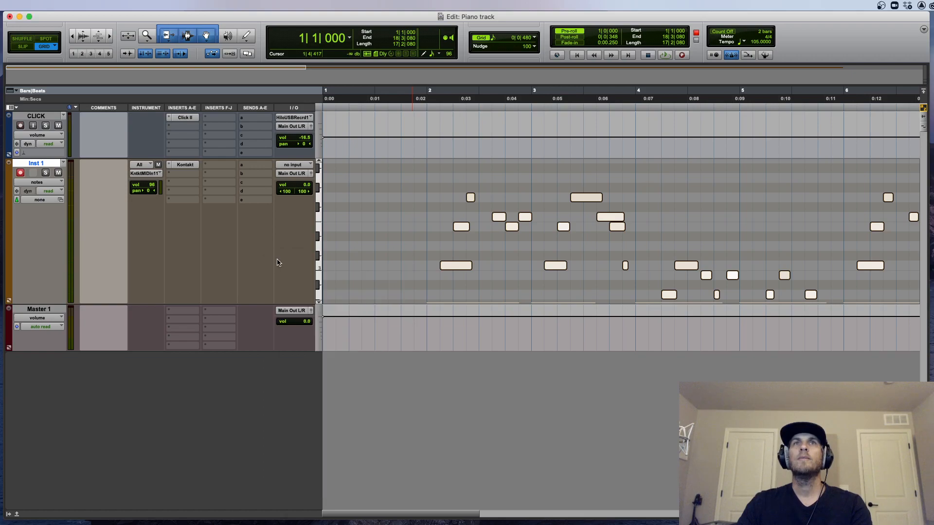
Play back the quantized piano notes from around bar 2 and check them for wrong pitches
{"action": "left_click", "coordinate": [441, 210]}
{"action": "key", "text": "space"}
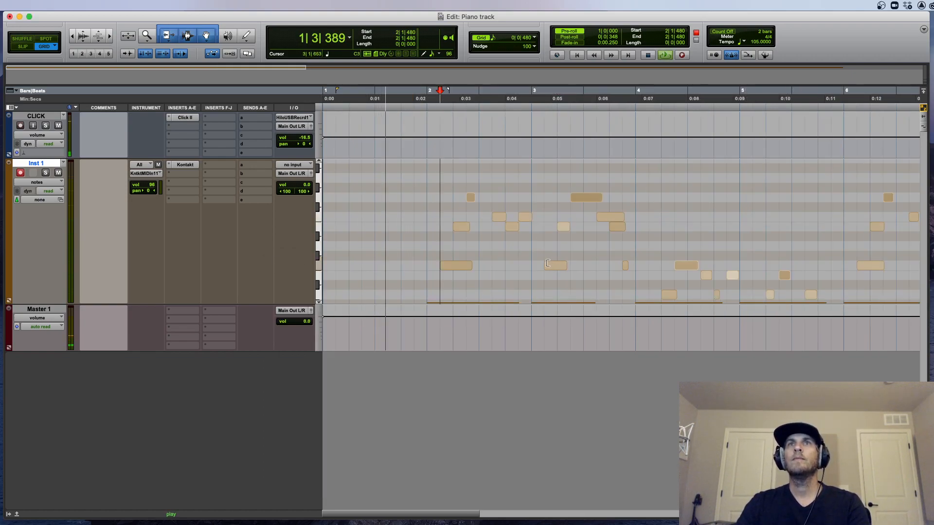
{"action": "key", "text": "super+bracketright"}
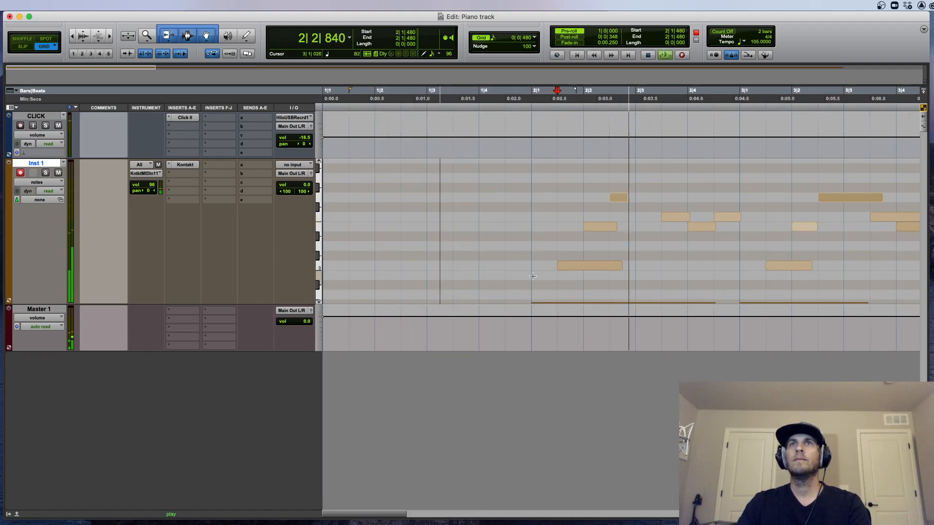
{"action": "key", "text": "super+bracketleft"}
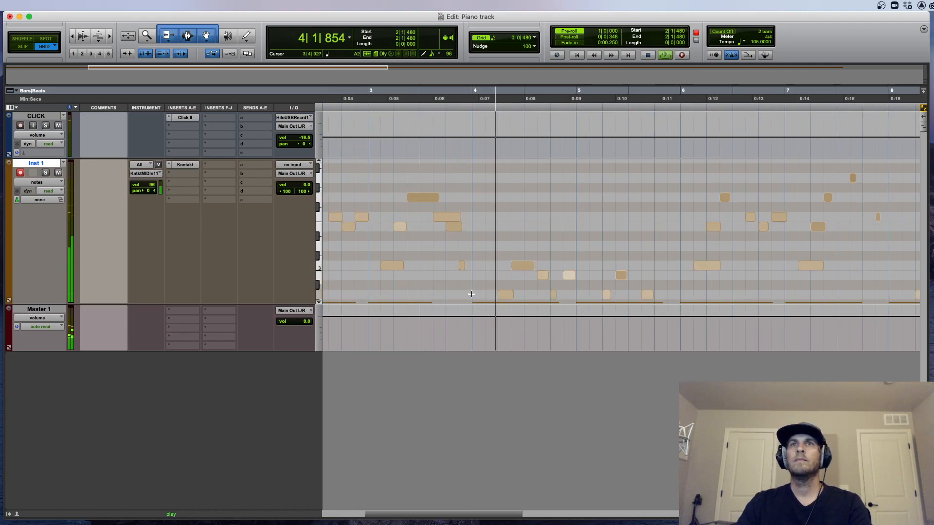
{"action": "left_click", "coordinate": [461, 272]}
{"action": "scroll", "coordinate": [461, 291], "scroll_direction": "down", "scroll_amount": 5}
{"action": "left_click", "coordinate": [486, 292]}
{"action": "scroll", "coordinate": [486, 292], "scroll_direction": "up", "scroll_amount": 2}
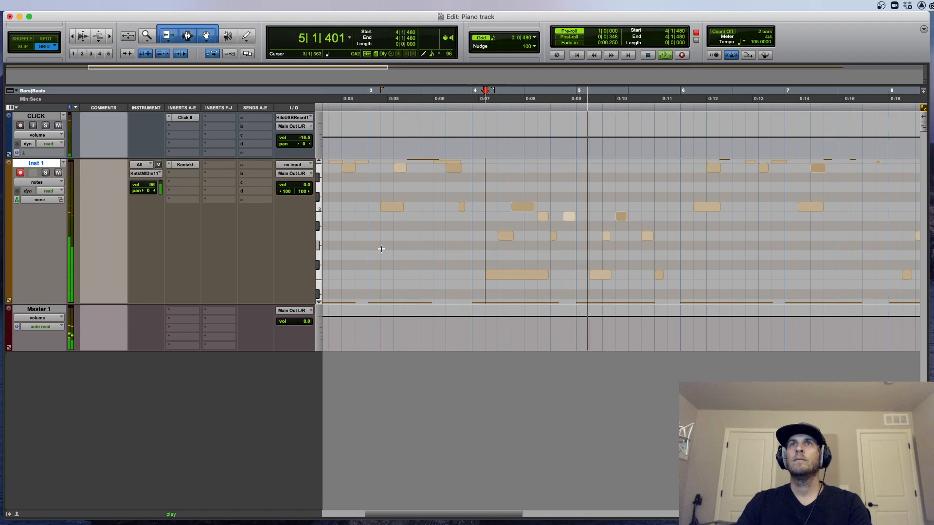
Make the Inst 1 track taller and move the note at 5|2|480 up to C3
{"action": "left_click_drag", "start_coordinate": [252, 304], "coordinate": [253, 351]}
{"action": "left_click", "coordinate": [623, 239]}
{"action": "left_click_drag", "start_coordinate": [622, 242], "coordinate": [622, 235]}
{"action": "key", "text": "space"}
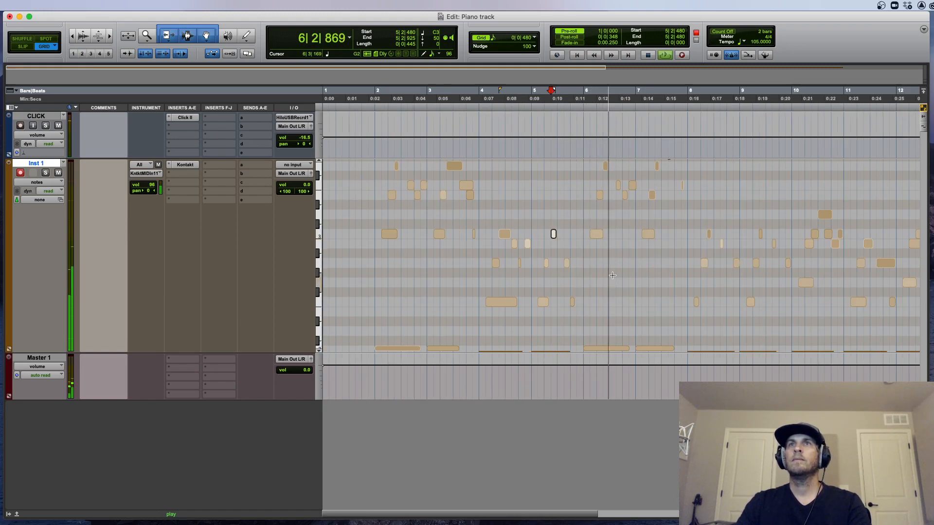
Move the note at 11|2|480 up to C3 and continue playback from there
{"action": "scroll", "coordinate": [807, 183], "scroll_direction": "up", "scroll_amount": 3}
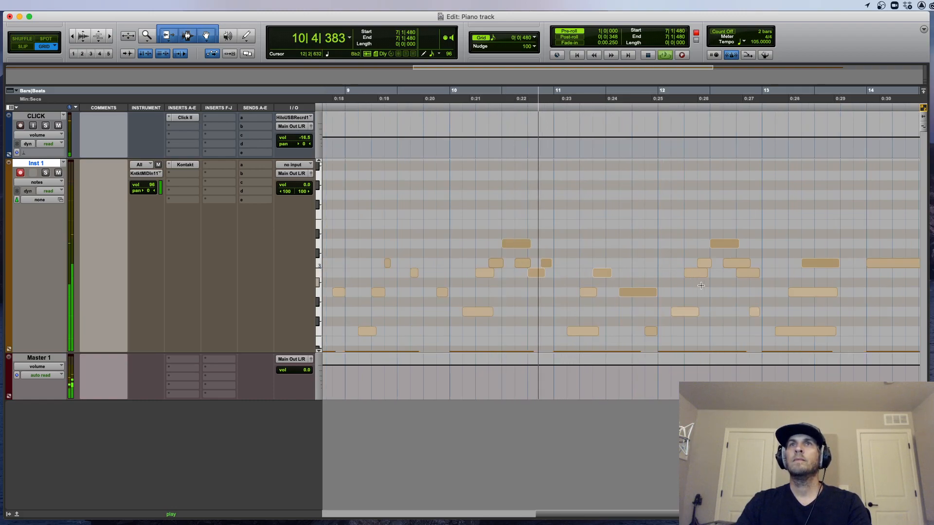
{"action": "key", "text": "space"}
{"action": "left_click_drag", "start_coordinate": [599, 273], "coordinate": [602, 265]}
{"action": "key", "text": "space"}
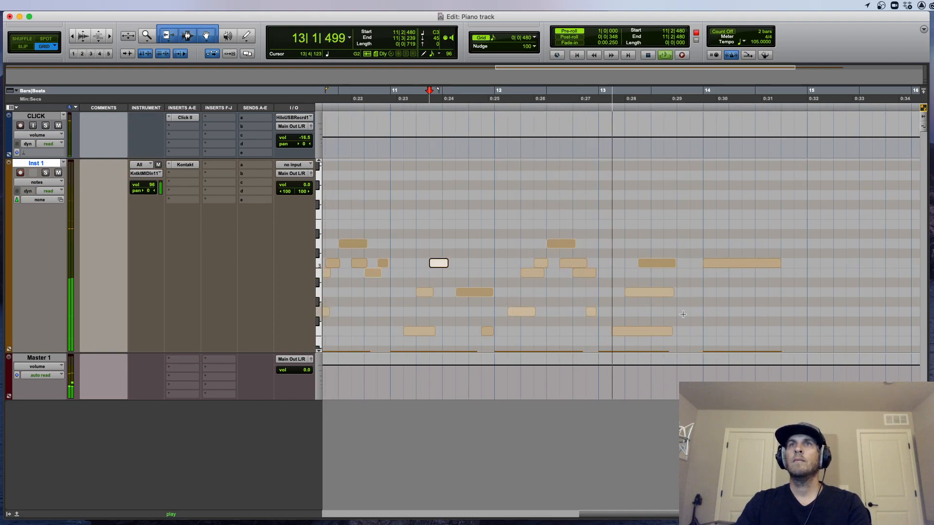
Switch the Inst 1 track back to clips view with the whole piano clip in sight
{"action": "key", "text": "super+bracketleft"}
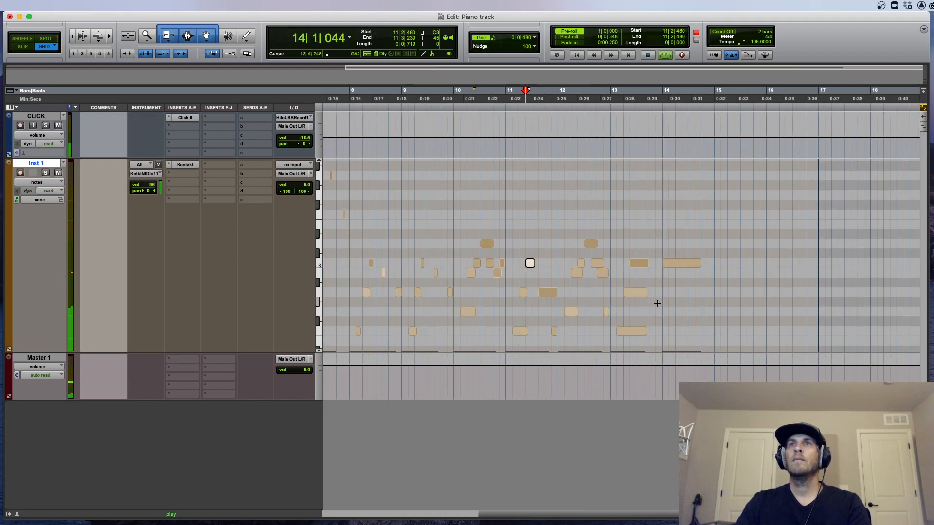
{"action": "key", "text": "super+bracketleft"}
{"action": "left_click", "coordinate": [390, 279]}
{"action": "key", "text": "ctrl+minus"}
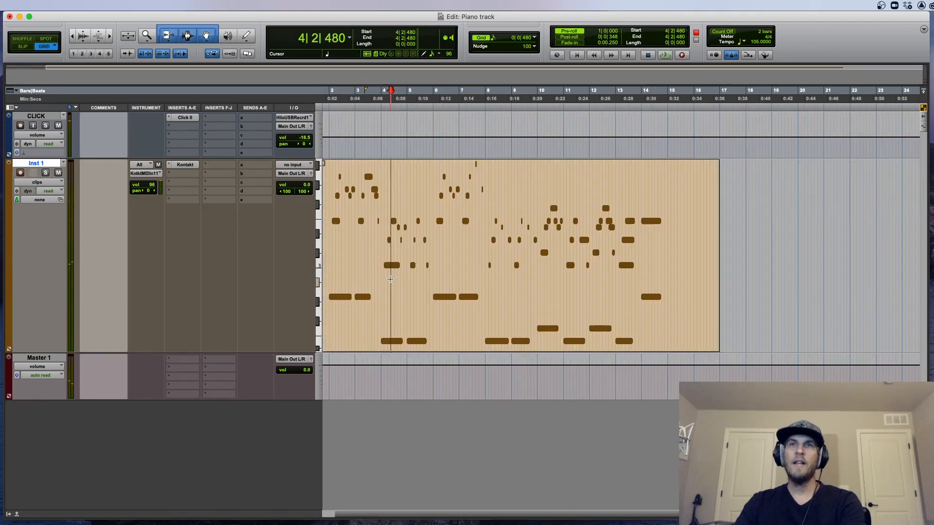
{"action": "key", "text": "super+bracketleft"}
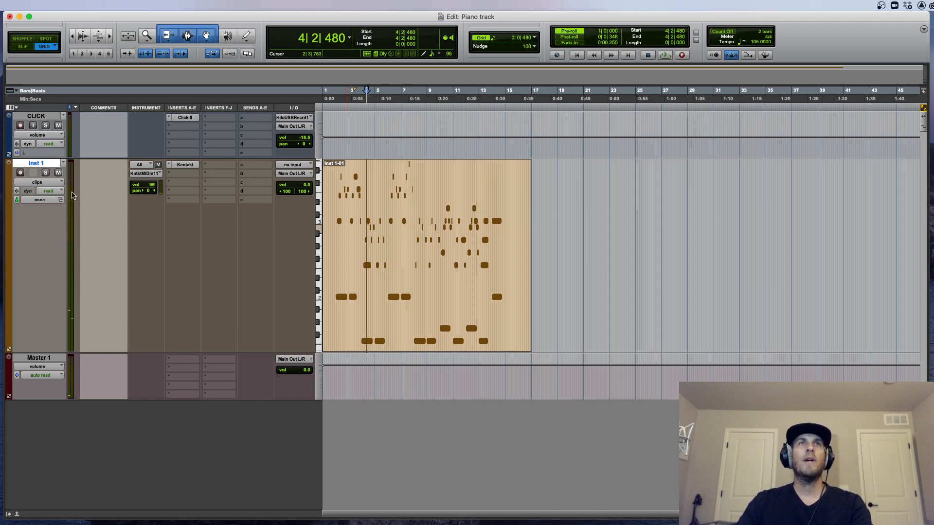
Play the piano clip from bar 2 and check the Inst 1 track's level meter
{"action": "left_click", "coordinate": [338, 209]}
{"action": "key", "text": "space"}
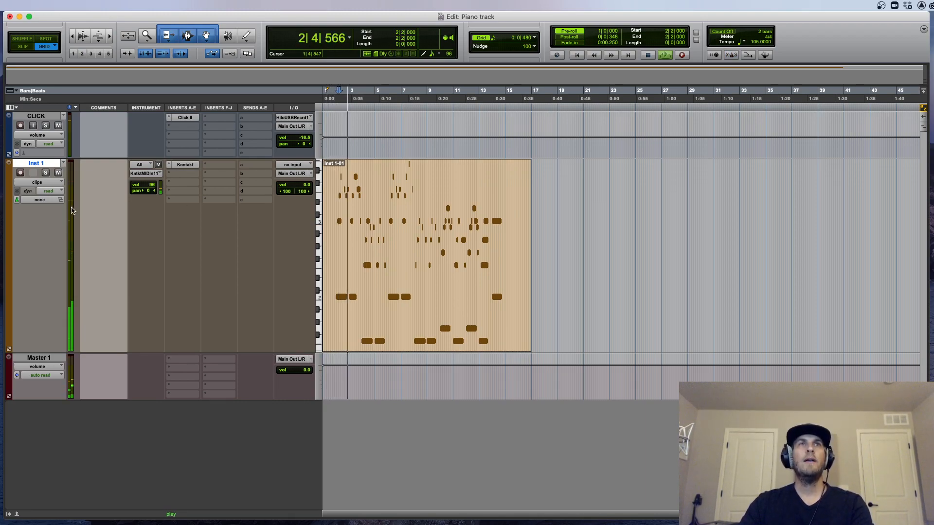
{"action": "key", "text": "space"}
Raise the output volume of the Kontakt piano instrument on Inst 1, and play the clip to check the level
{"action": "left_click", "coordinate": [186, 166]}
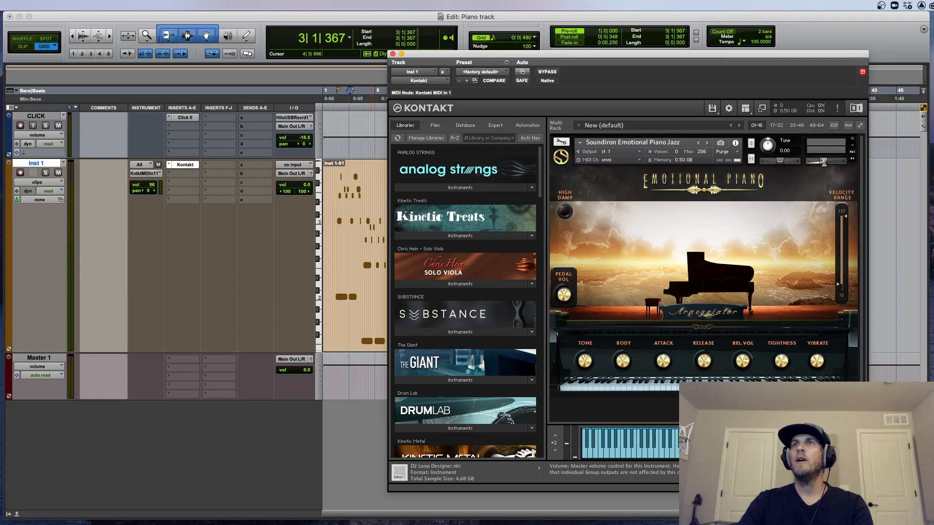
{"action": "left_click", "coordinate": [823, 162]}
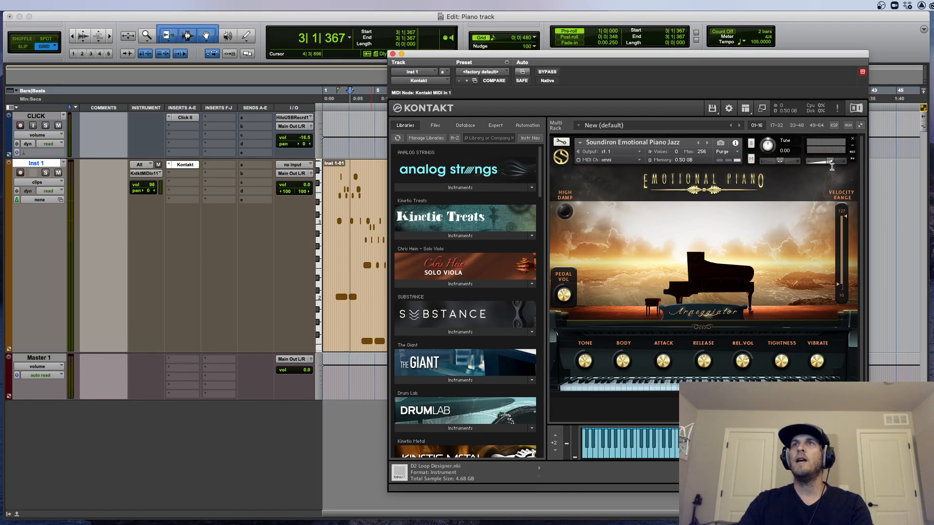
{"action": "left_click", "coordinate": [393, 54]}
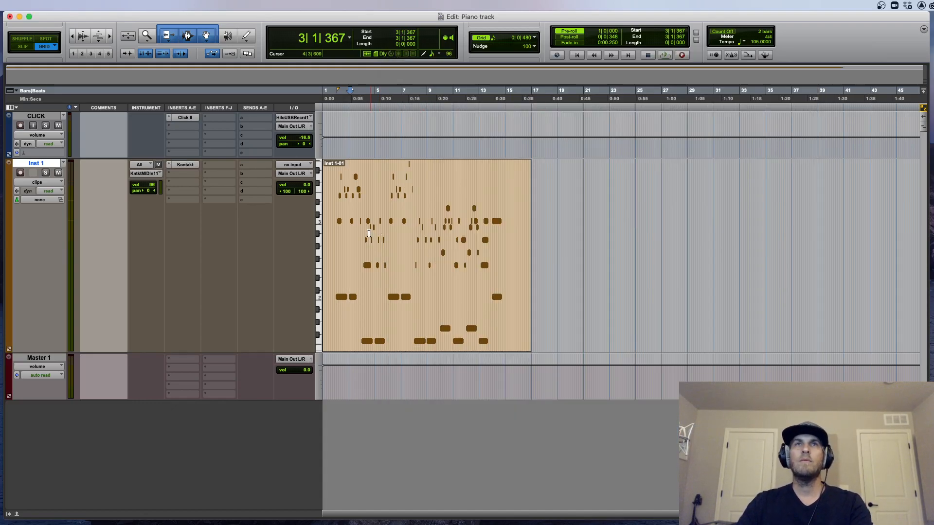
{"action": "key", "text": "space"}
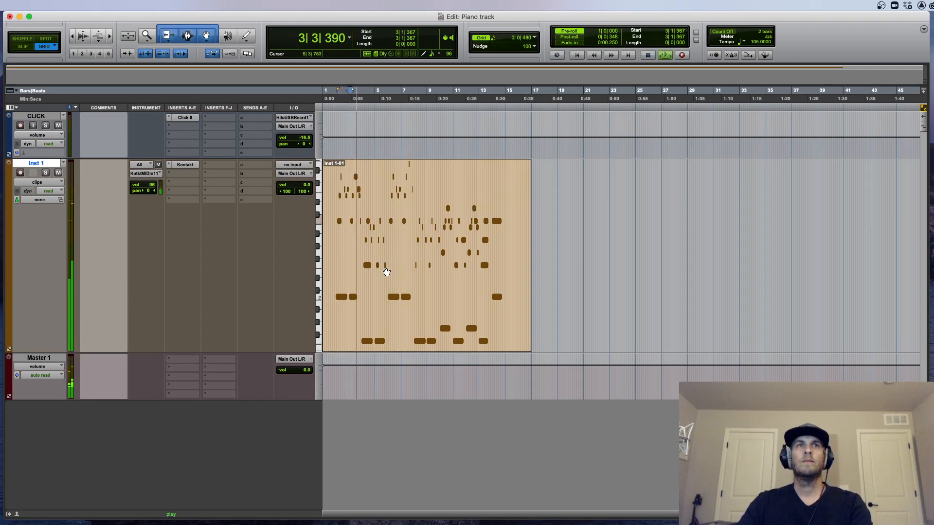
{"action": "key", "text": "space"}
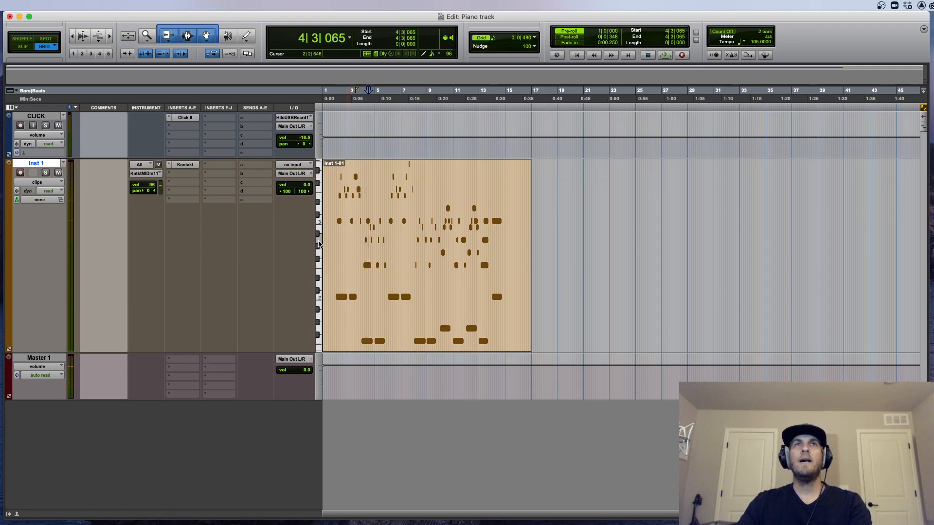
Fine-tune the Kontakt piano's output volume again and replay the clip to recheck the level
{"action": "left_click", "coordinate": [181, 165]}
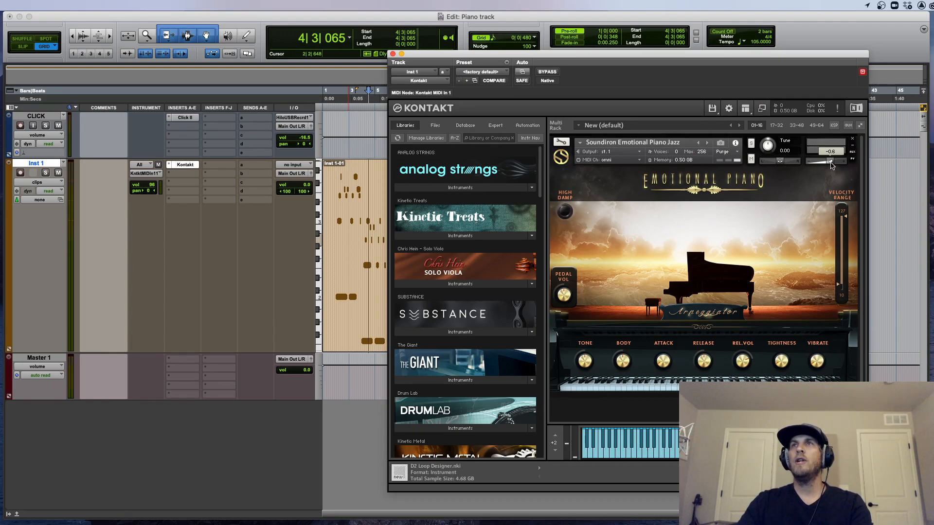
{"action": "left_click_drag", "start_coordinate": [830, 166], "coordinate": [850, 166]}
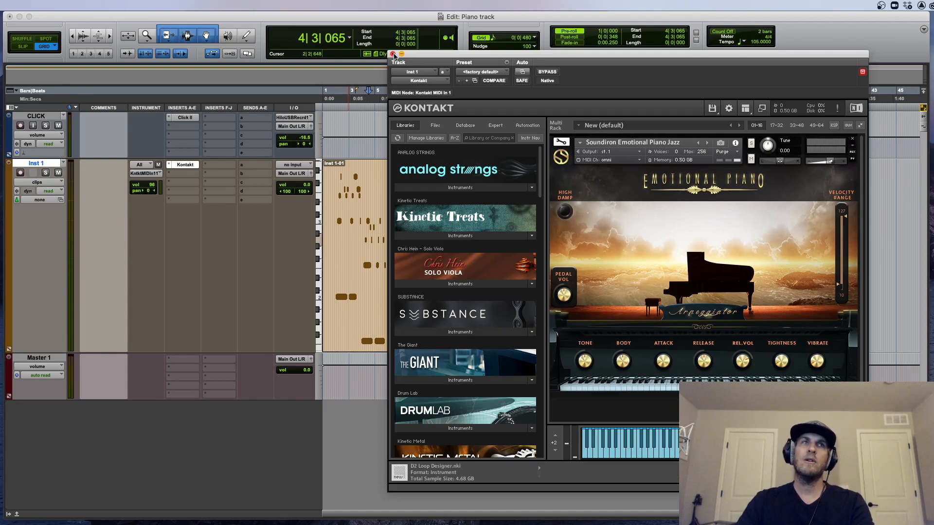
{"action": "left_click", "coordinate": [392, 54]}
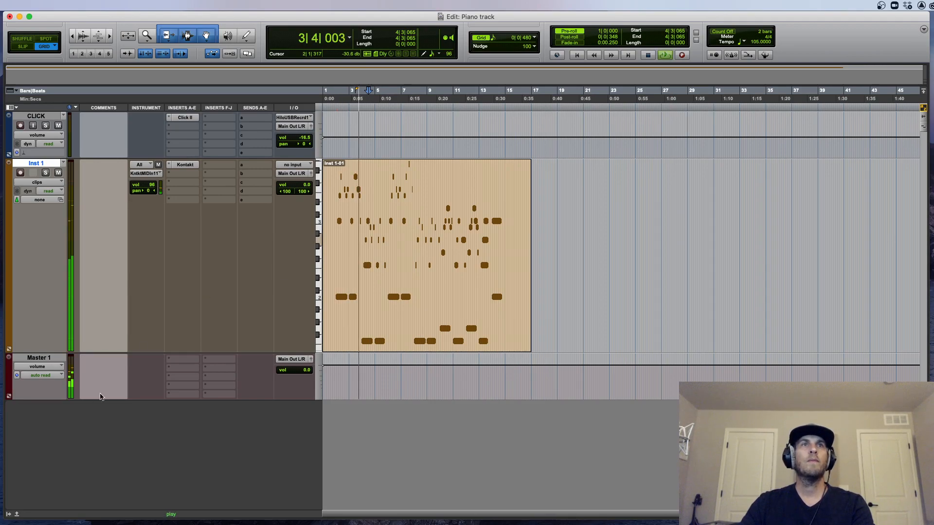
{"action": "key", "text": "space"}
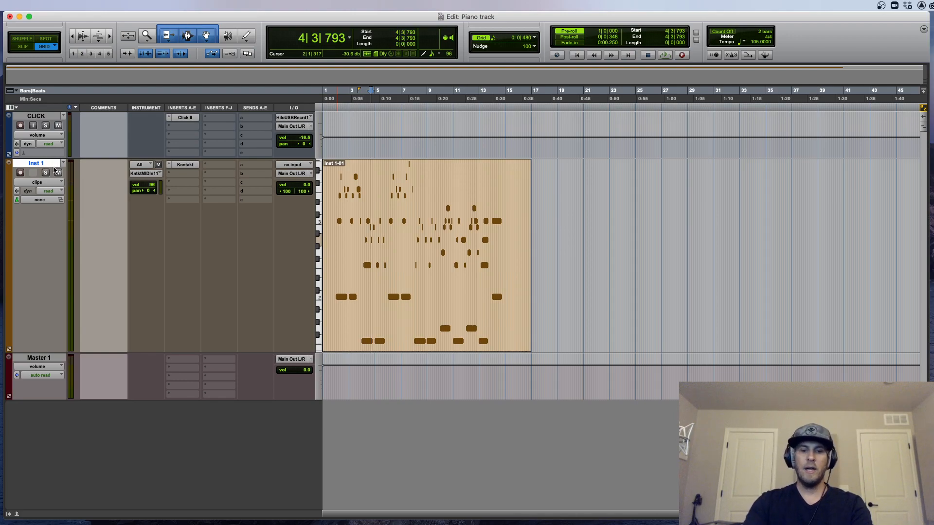
Create one new stereo Aux Input track below the Inst 1 track
{"action": "key", "text": "super+shift+n"}
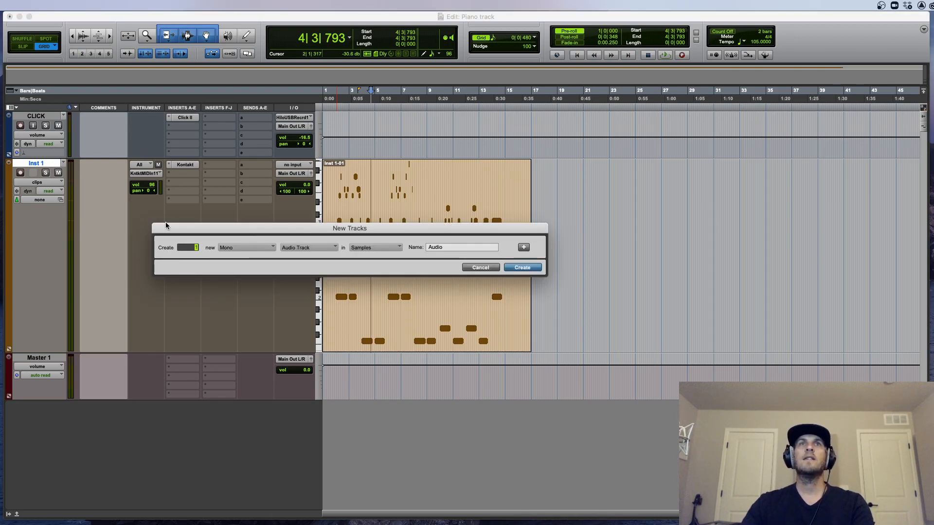
{"action": "left_click", "coordinate": [300, 249]}
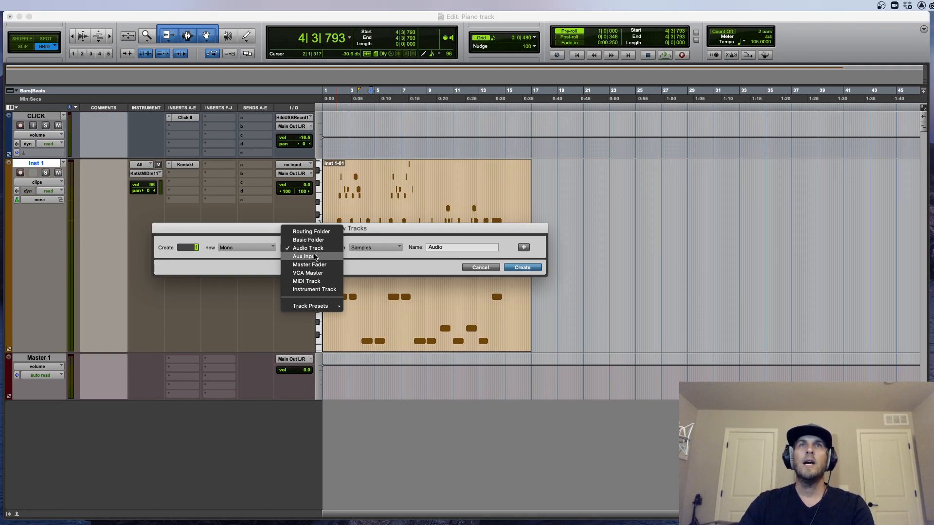
{"action": "left_click", "coordinate": [309, 258]}
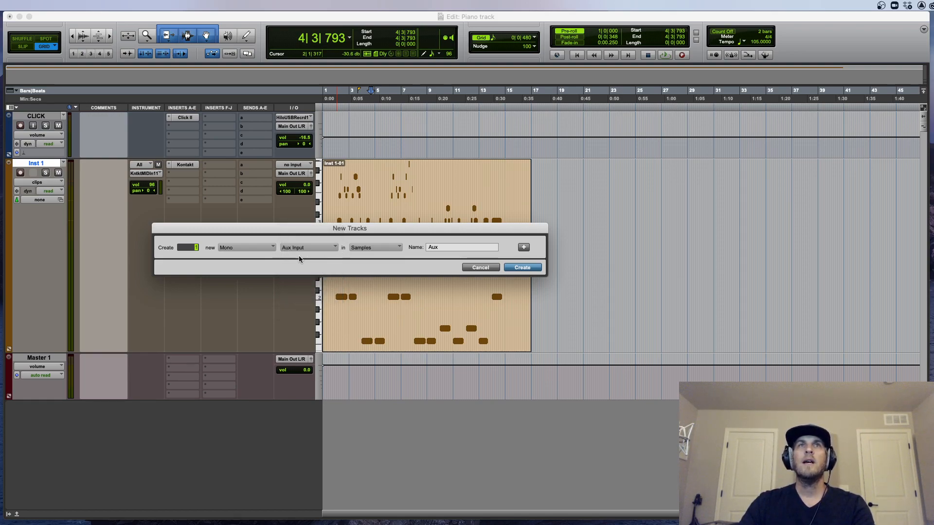
{"action": "left_click", "coordinate": [255, 247]}
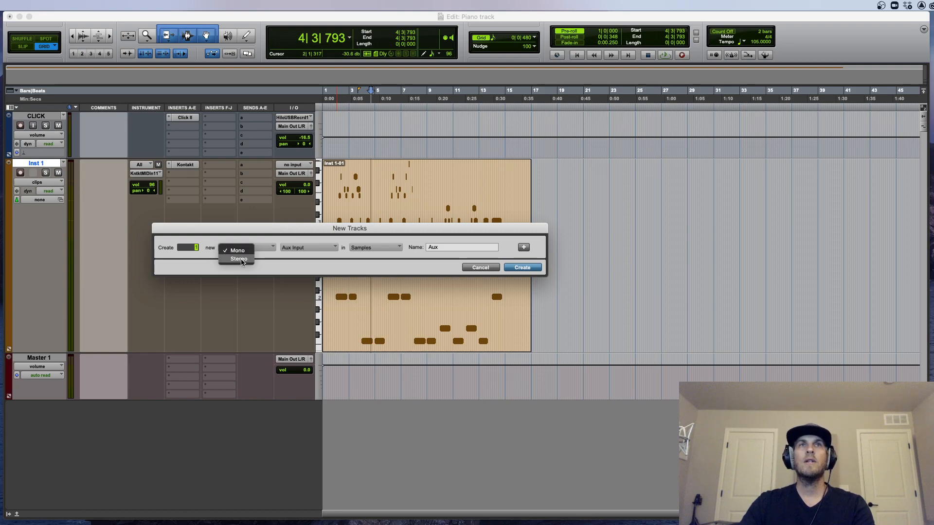
{"action": "left_click", "coordinate": [240, 260]}
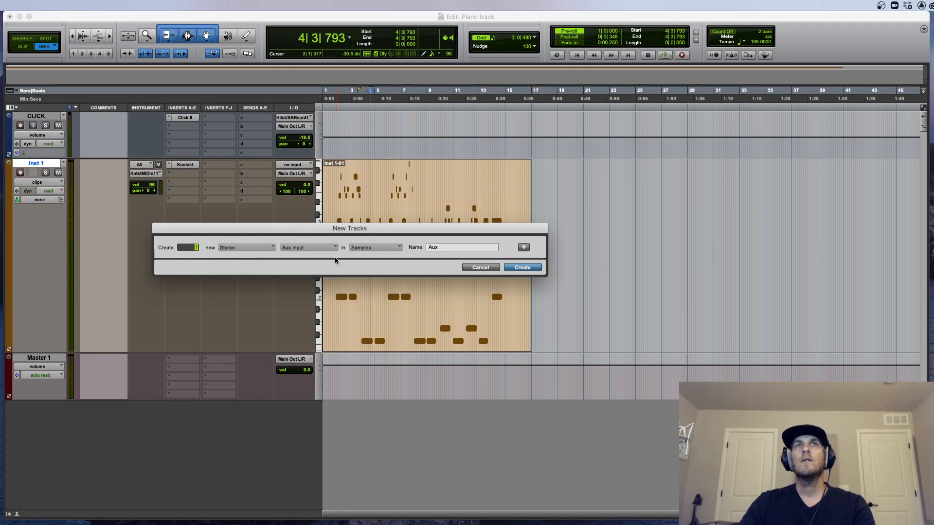
{"action": "left_click", "coordinate": [521, 267]}
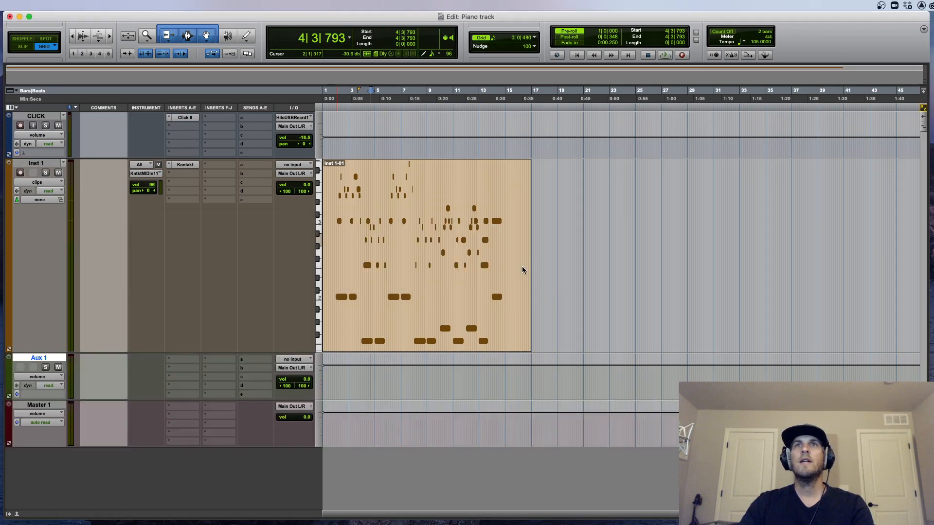
Rename the new aux track PIANO and set its input to the PIANO stereo bus
{"action": "double_click", "coordinate": [46, 359]}
{"action": "type", "text": "Pl"}
{"action": "key", "text": "Return"}
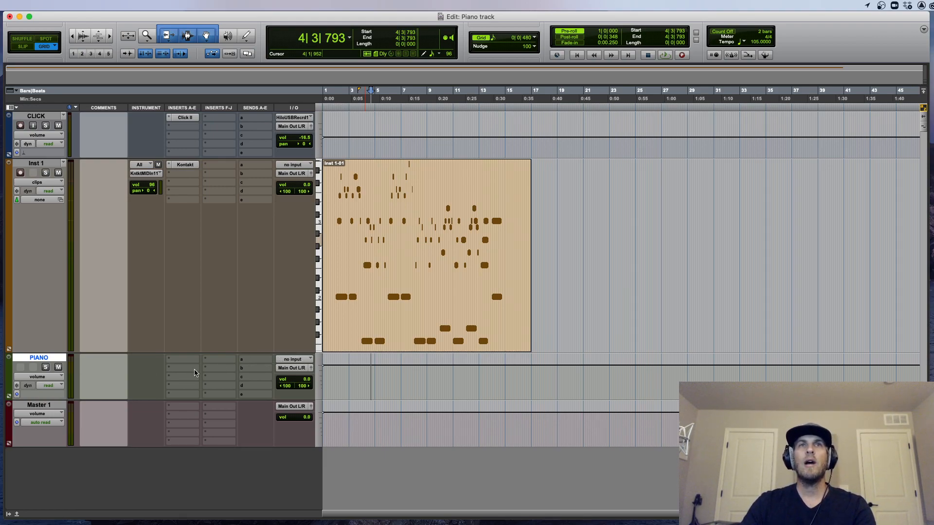
{"action": "left_click", "coordinate": [293, 361]}
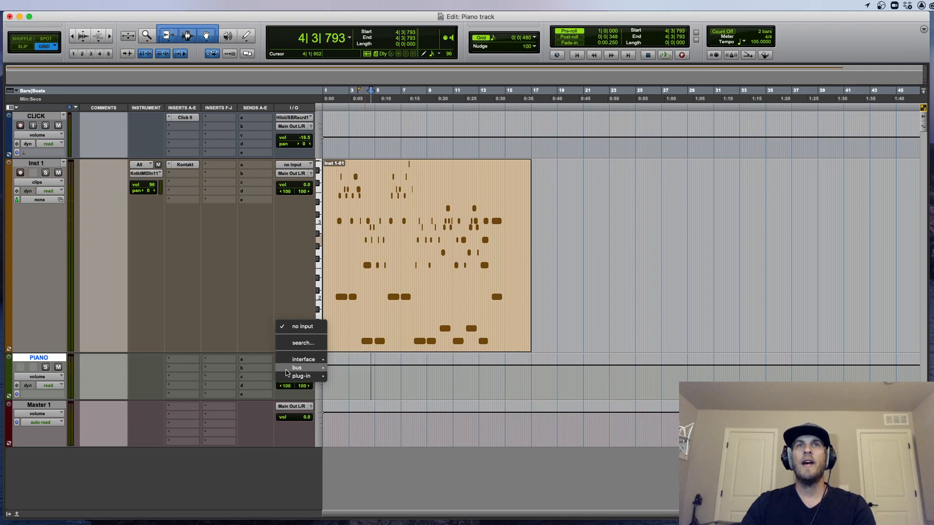
{"action": "mouse_move", "coordinate": [299, 360]}
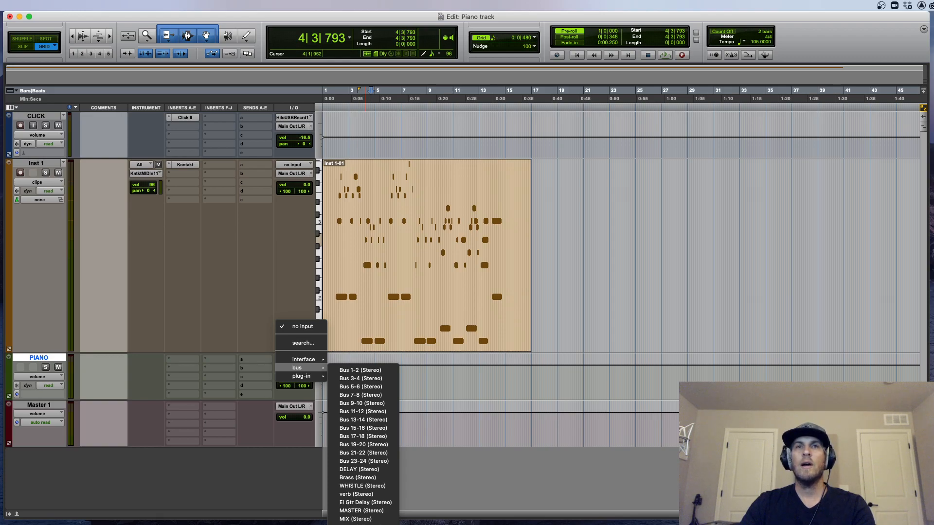
{"action": "left_click", "coordinate": [357, 524]}
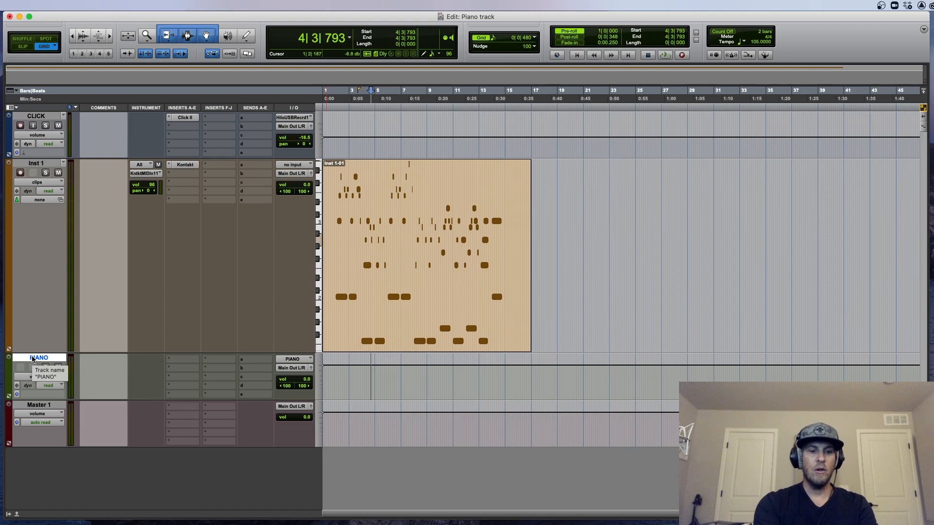
Duplicate the PIANO aux track three times, placing the copies after it and keeping all of its data
{"action": "key", "text": "alt+shift+d"}
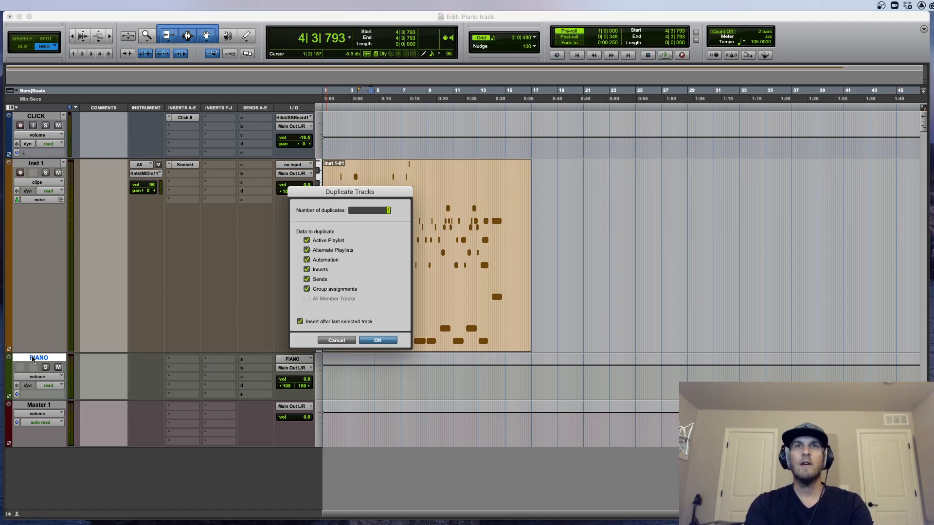
{"action": "key", "text": "Return"}
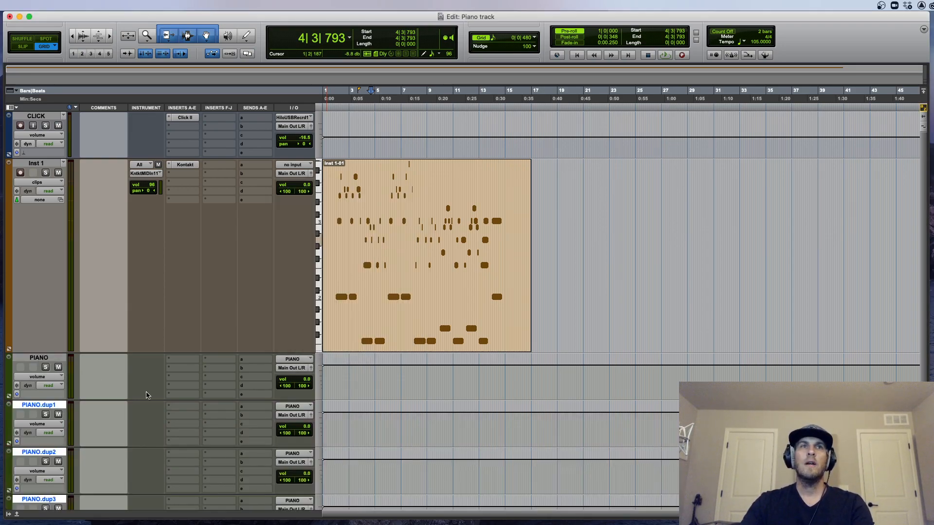
{"action": "scroll", "coordinate": [192, 406], "scroll_direction": "down", "scroll_amount": 2}
{"action": "scroll", "coordinate": [98, 333], "scroll_direction": "down", "scroll_amount": 3}
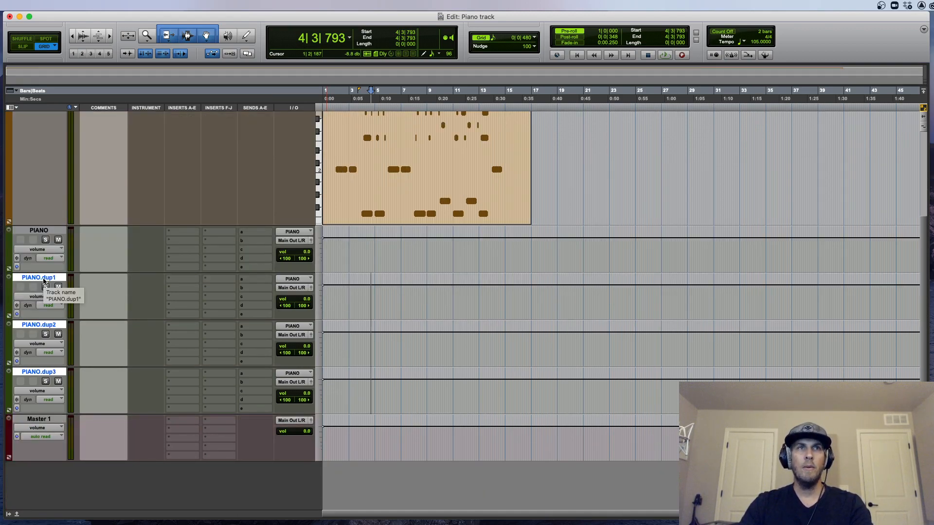
Rename the first PIANO duplicate VERB and the second one DELAY
{"action": "double_click", "coordinate": [44, 280]}
{"action": "type", "text": "VERB"}
{"action": "key", "text": "Return"}
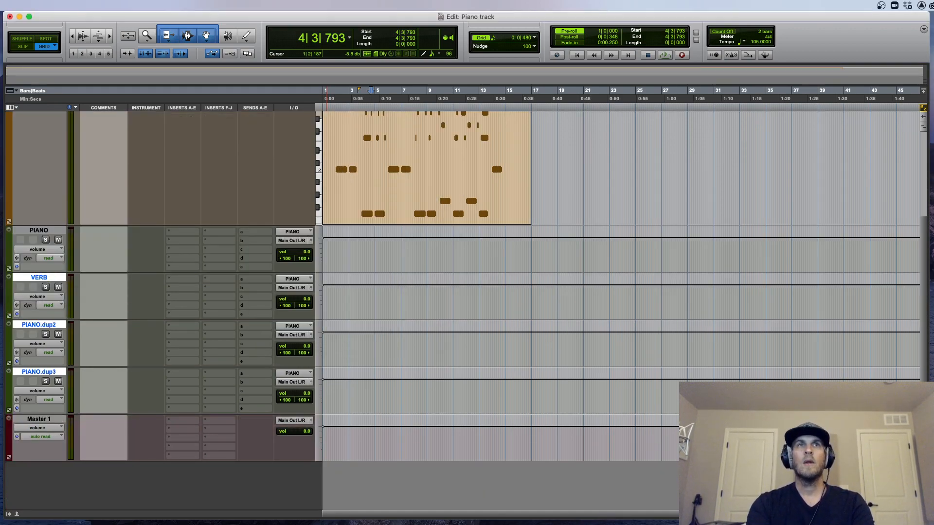
{"action": "double_click", "coordinate": [45, 327]}
{"action": "type", "text": "DELAY"}
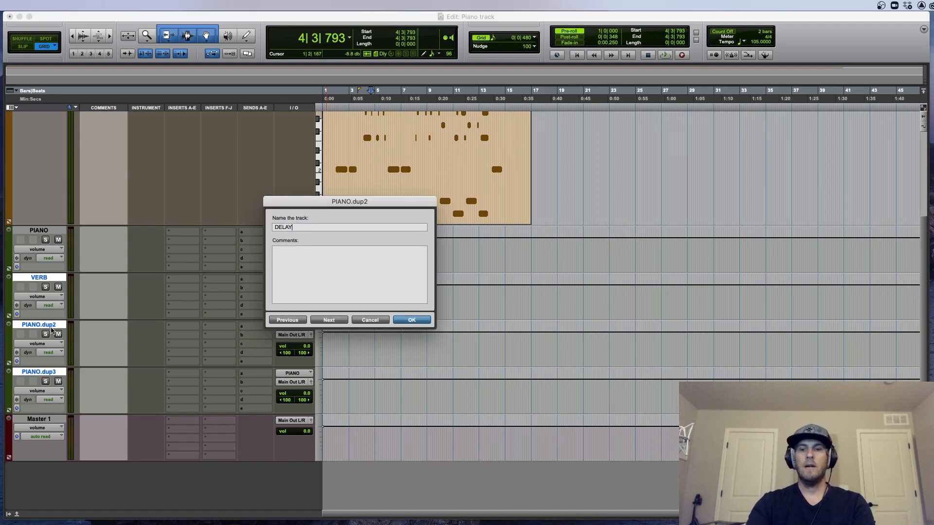
{"action": "key", "text": "Return"}
Rename the third PIANO duplicate VERB 2 and move it between the VERB and DELAY tracks
{"action": "double_click", "coordinate": [52, 372]}
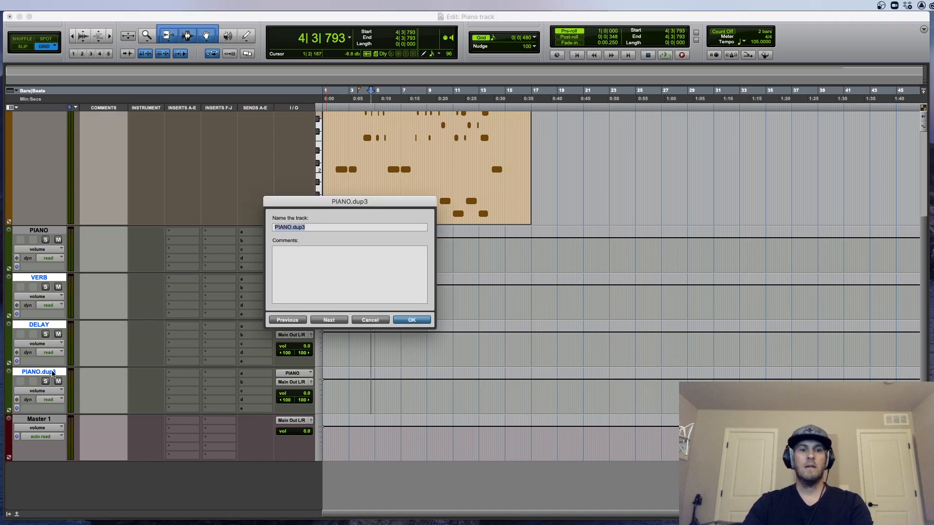
{"action": "type", "text": "VERB"}
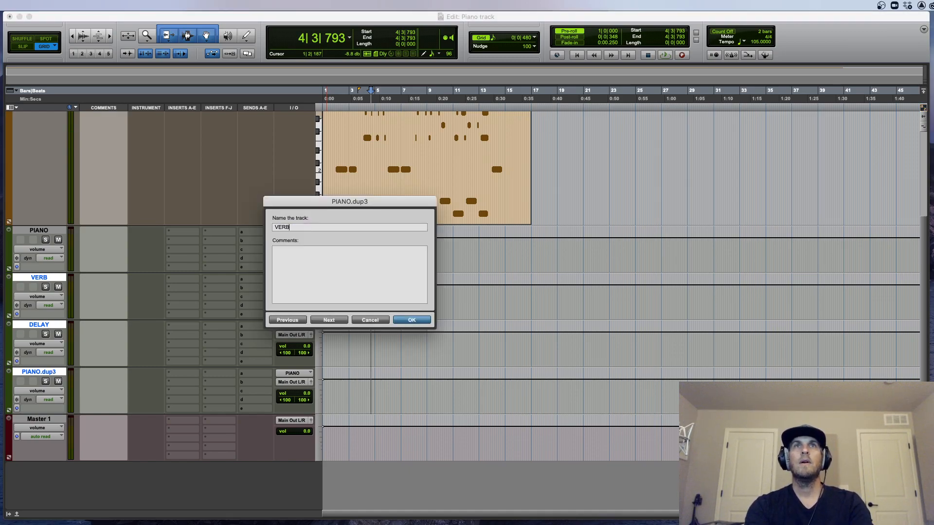
{"action": "key", "text": "Return"}
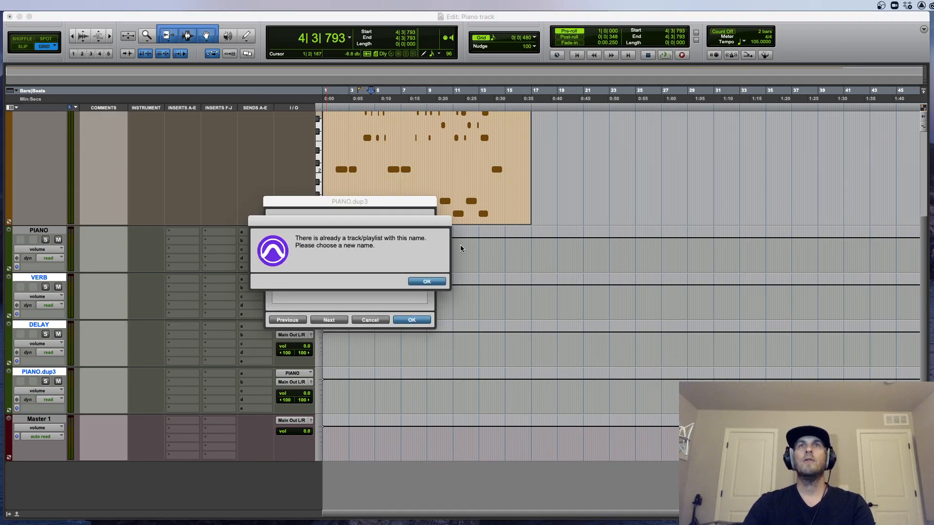
{"action": "left_click", "coordinate": [436, 281]}
{"action": "left_click", "coordinate": [330, 228]}
{"action": "type", "text": "2"}
{"action": "left_click", "coordinate": [411, 320]}
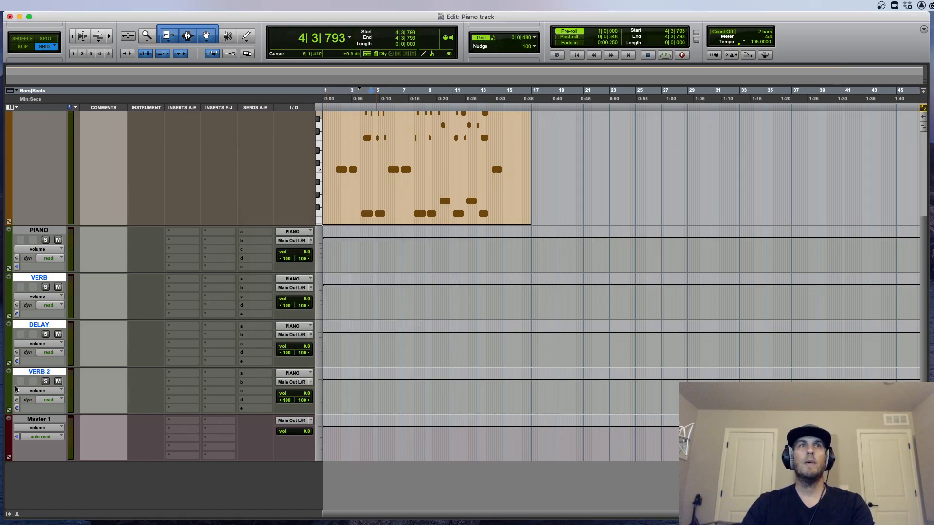
{"action": "left_click_drag", "start_coordinate": [39, 376], "coordinate": [67, 297]}
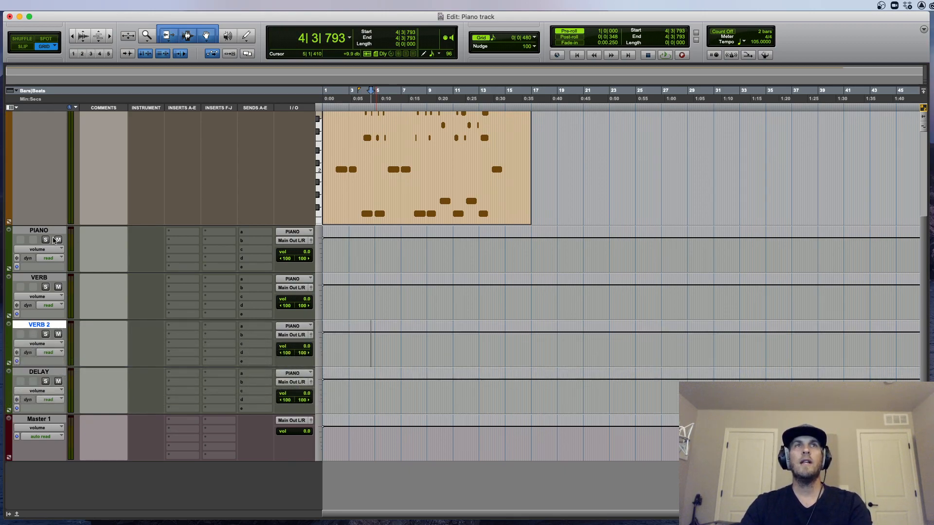
Duplicate the DELAY track once and rename the copy MIX BUS
{"action": "left_click", "coordinate": [42, 374]}
{"action": "key", "text": "alt+shift+d"}
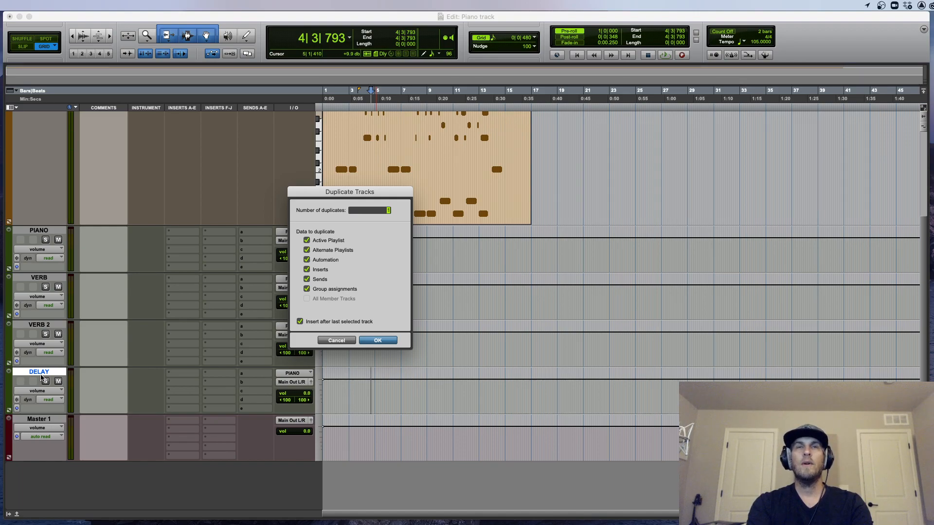
{"action": "key", "text": "Return"}
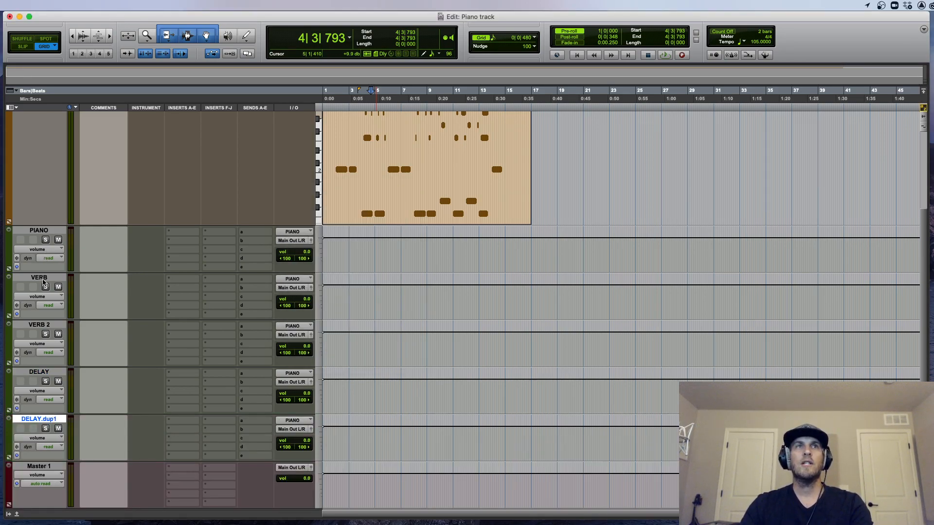
{"action": "left_click", "coordinate": [45, 279]}
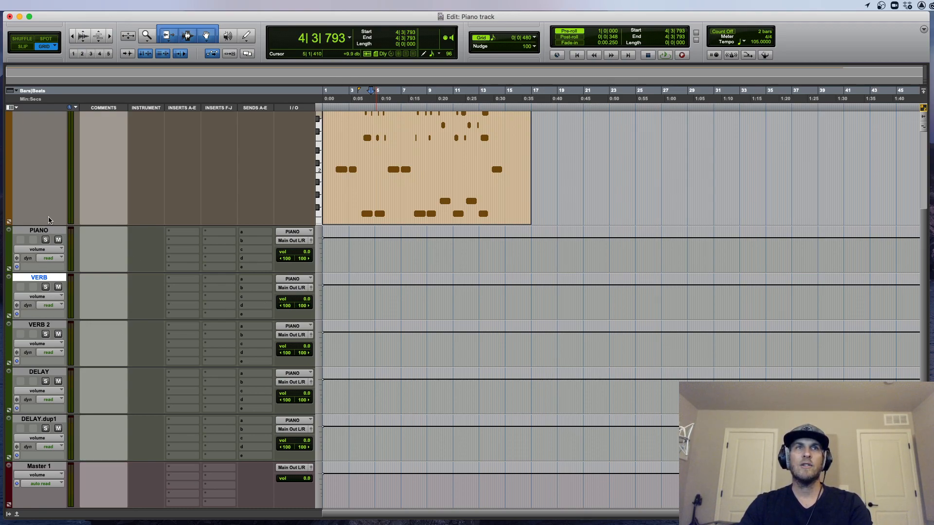
{"action": "double_click", "coordinate": [45, 420]}
{"action": "type", "text": "MIX BUS"}
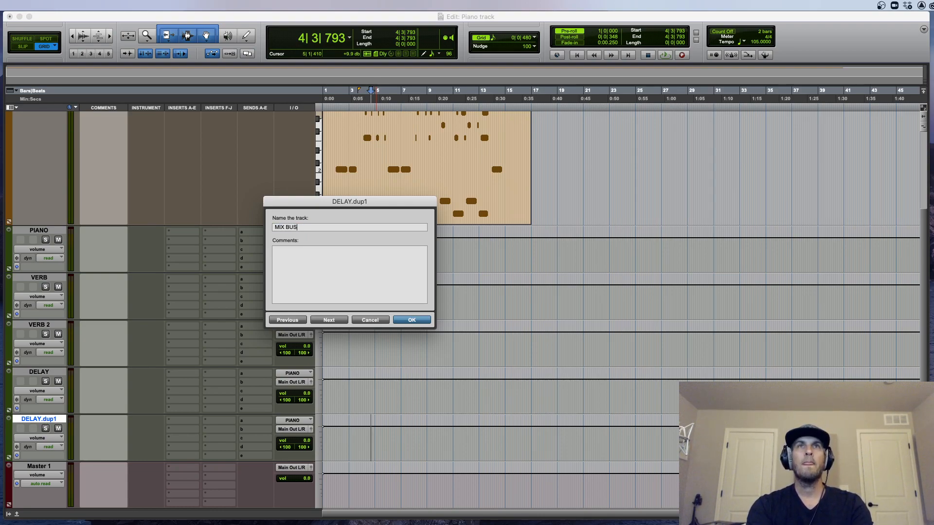
{"action": "key", "text": "Return"}
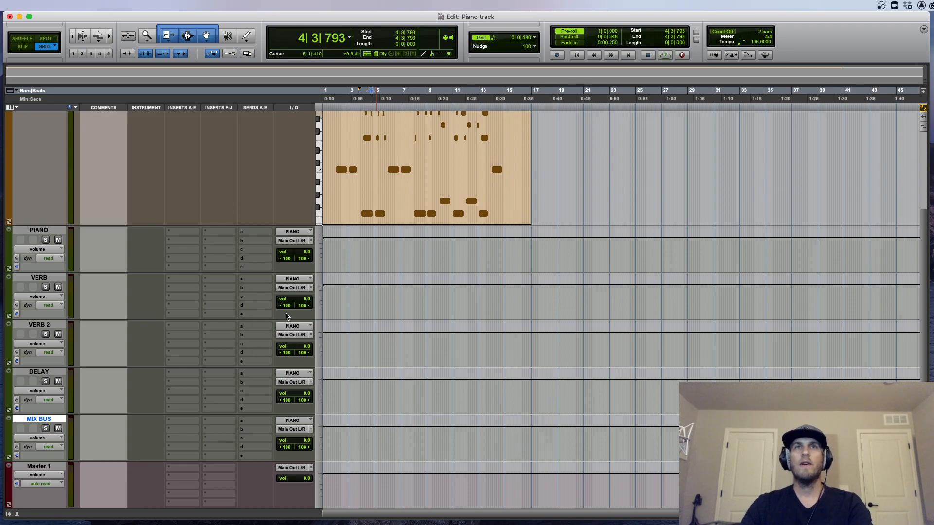
Route the outputs of the PIANO, VERB, VERB 2 and DELAY tracks together to the MIX stereo bus
{"action": "left_click", "coordinate": [44, 232]}
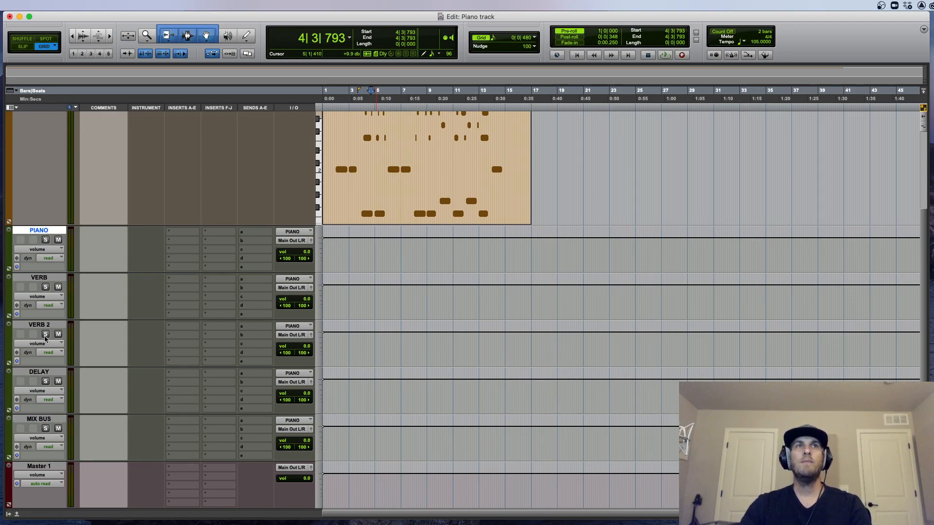
{"action": "left_click", "coordinate": [46, 373], "text": "shift"}
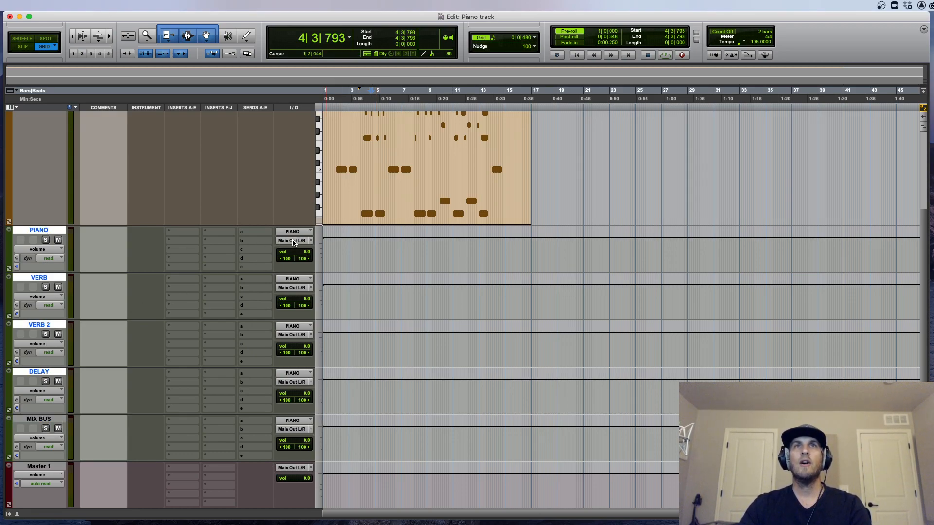
{"action": "left_click", "coordinate": [294, 240]}
{"action": "mouse_move", "coordinate": [295, 242]}
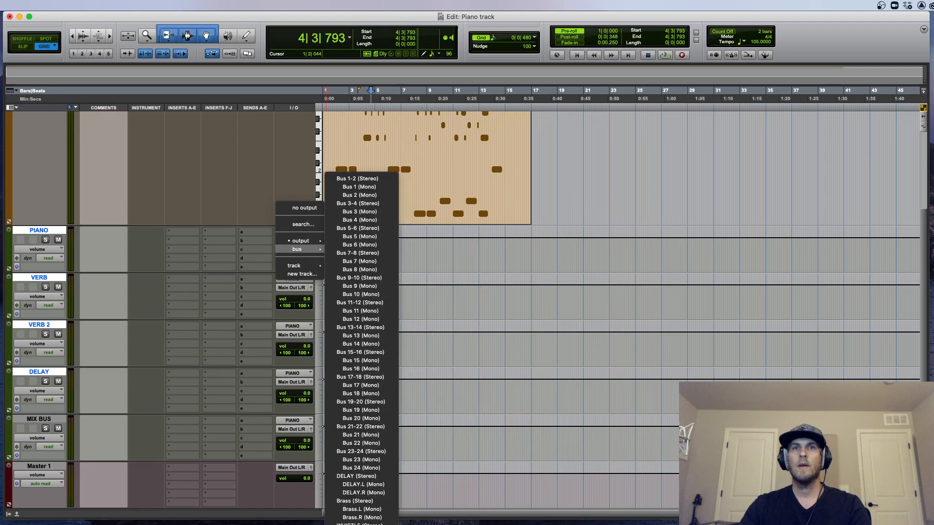
{"action": "left_click", "coordinate": [361, 520], "text": "alt+shift"}
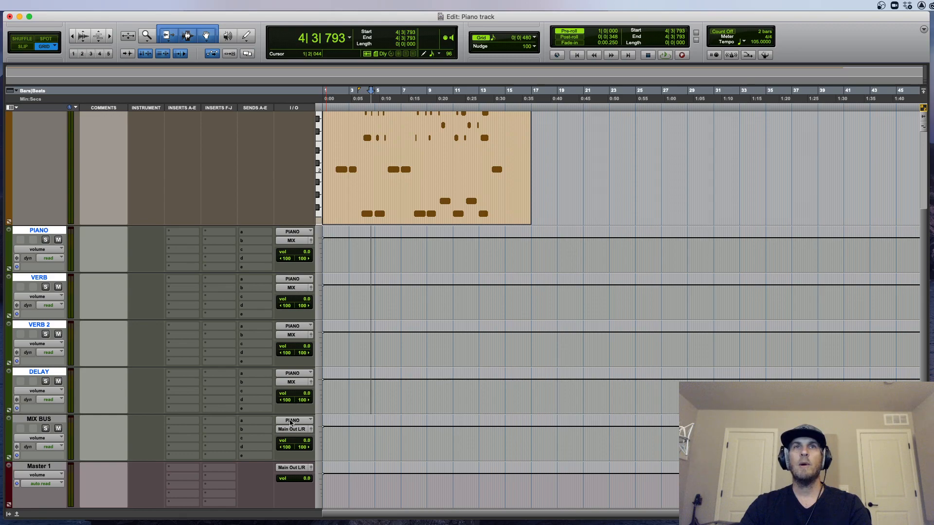
Set the input of the MIX BUS track to the MIX stereo bus
{"action": "left_click", "coordinate": [292, 421]}
{"action": "mouse_move", "coordinate": [300, 430]}
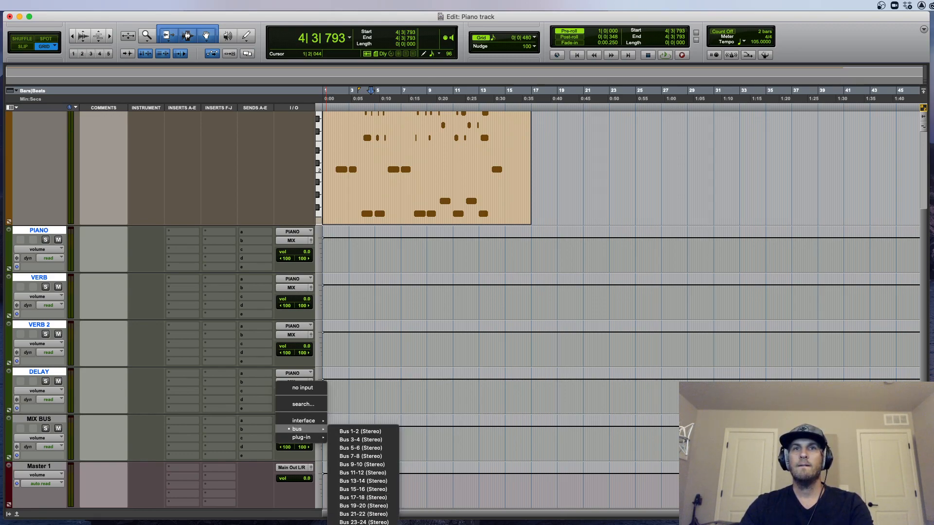
{"action": "left_click", "coordinate": [360, 520]}
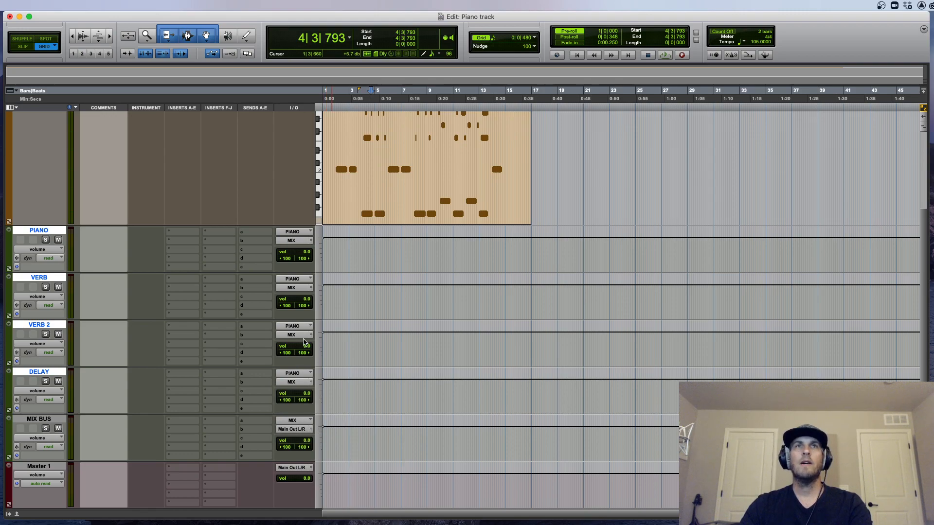
Reduce the height of the Inst 1 track and route its output to the PIANO bus
{"action": "scroll", "coordinate": [253, 292], "scroll_direction": "up", "scroll_amount": 3}
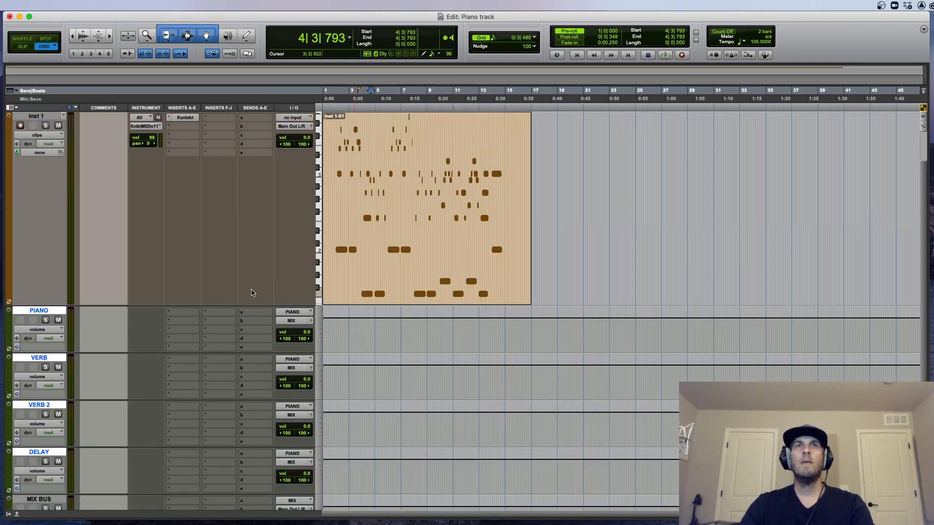
{"action": "left_click_drag", "start_coordinate": [252, 305], "coordinate": [257, 204]}
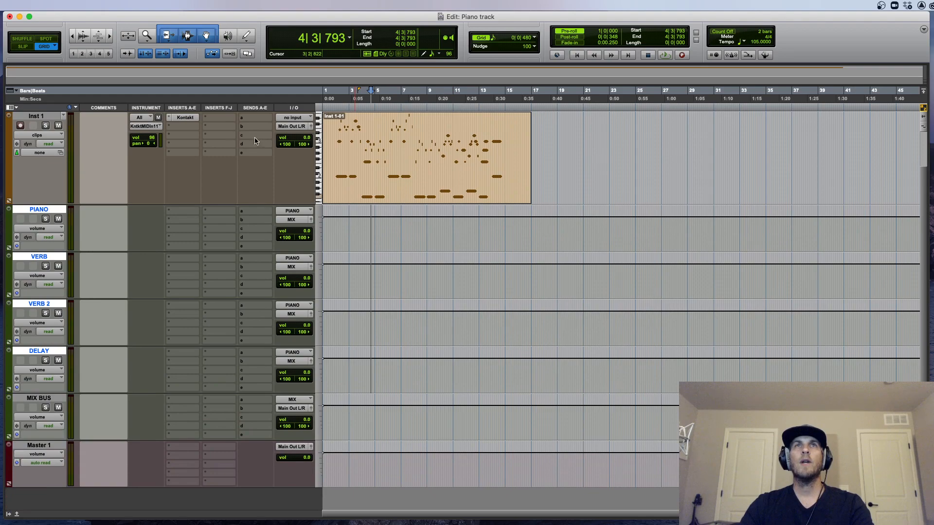
{"action": "scroll", "coordinate": [101, 116], "scroll_direction": "up", "scroll_amount": 2}
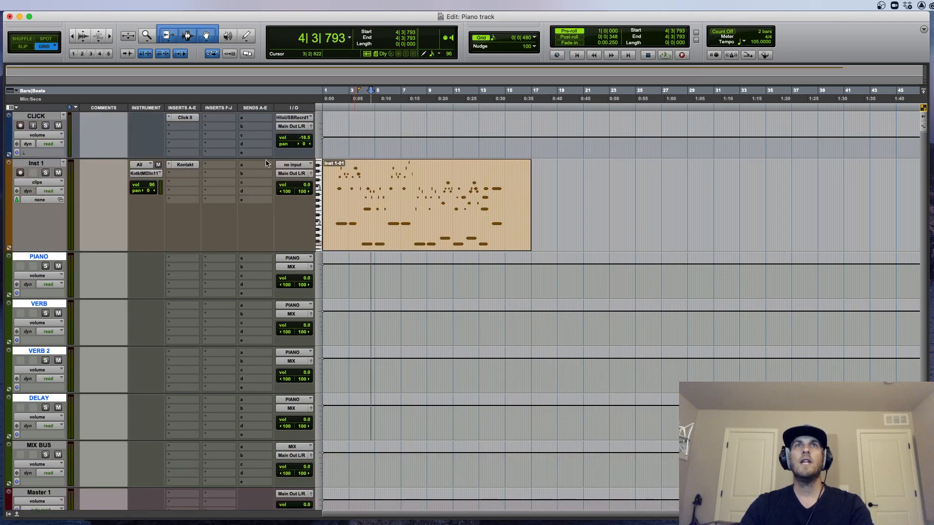
{"action": "left_click", "coordinate": [292, 173]}
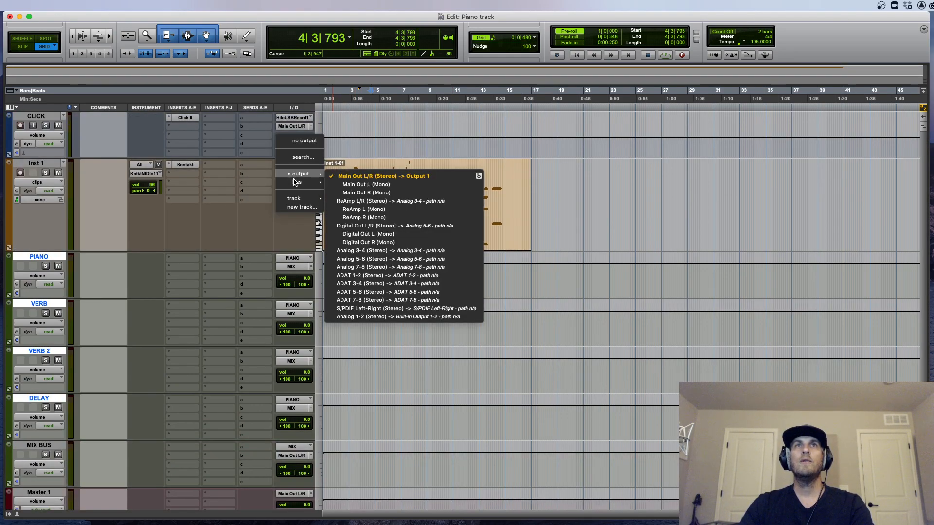
{"action": "mouse_move", "coordinate": [295, 182]}
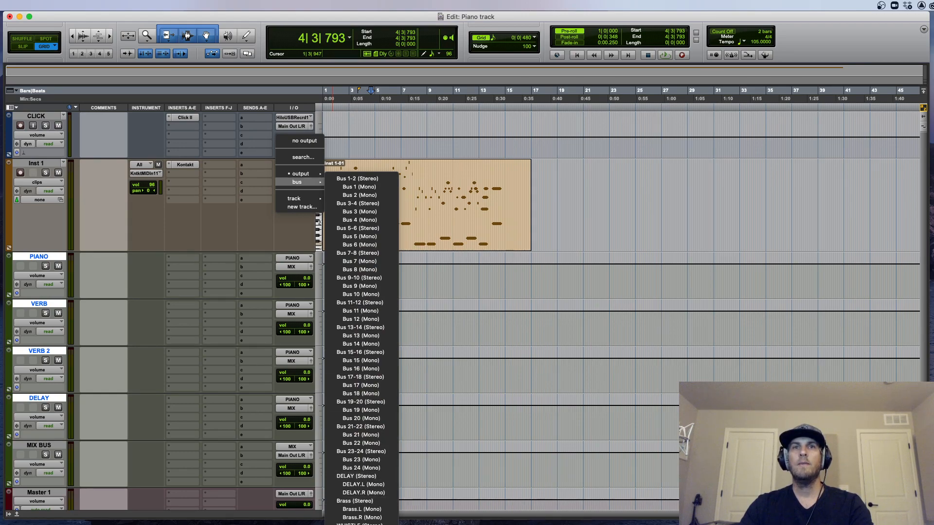
{"action": "left_click", "coordinate": [360, 520]}
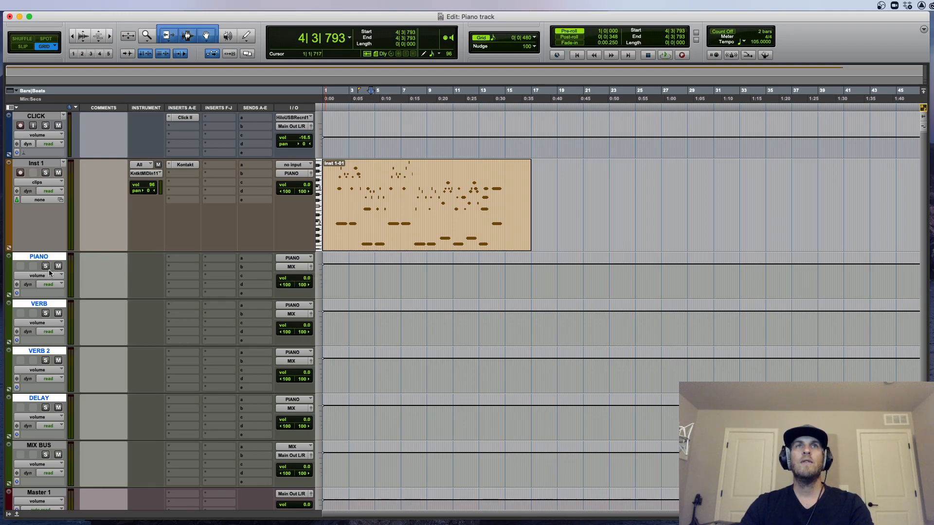
Play the piano part from bar 2 in short passes, toggling the PIANO track's mute to check the routing
{"action": "left_click", "coordinate": [341, 189]}
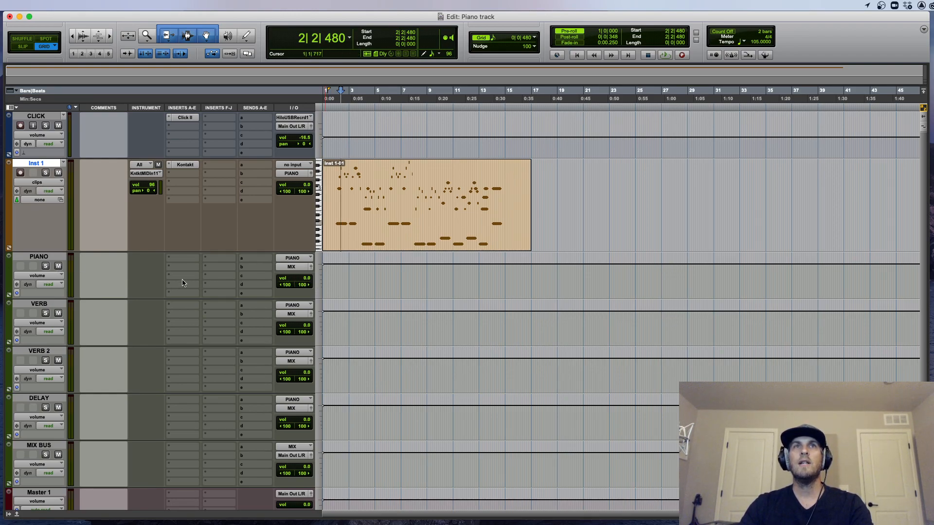
{"action": "left_click", "coordinate": [59, 266]}
{"action": "key", "text": "space"}
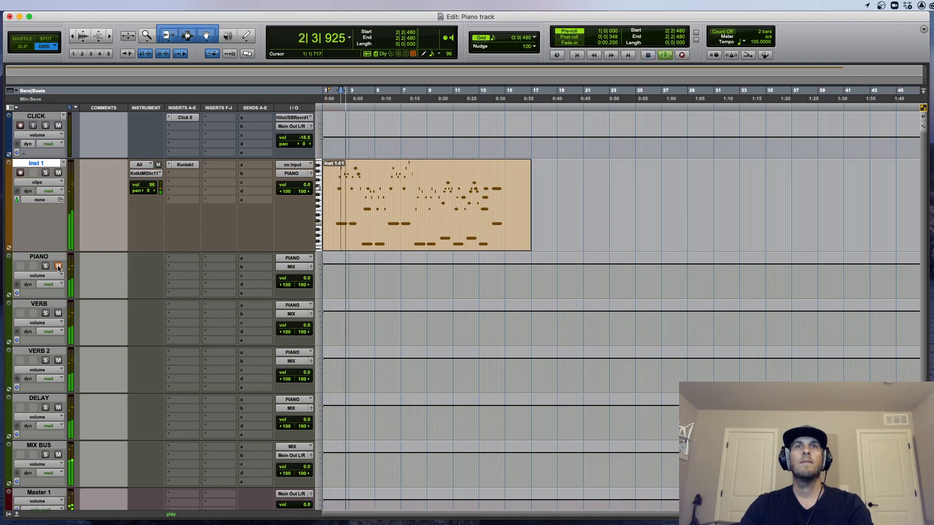
{"action": "key", "text": "space"}
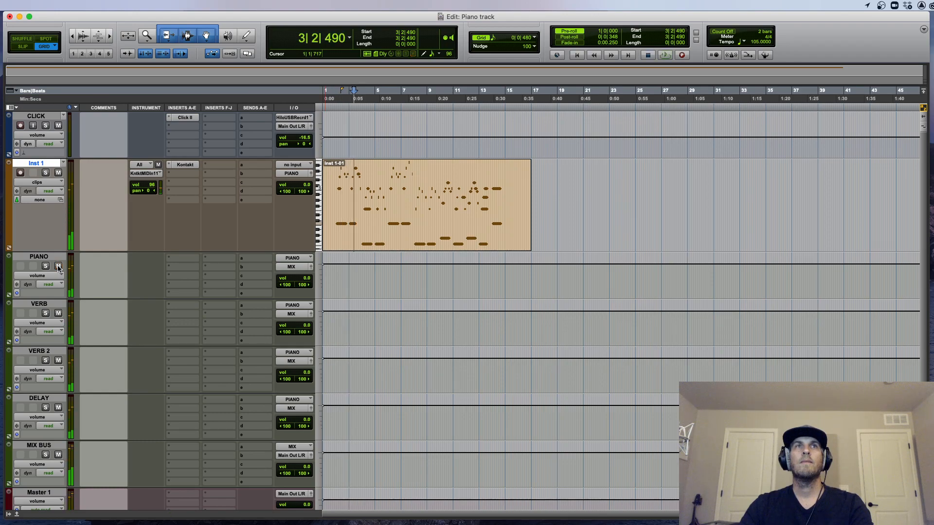
{"action": "key", "text": "space"}
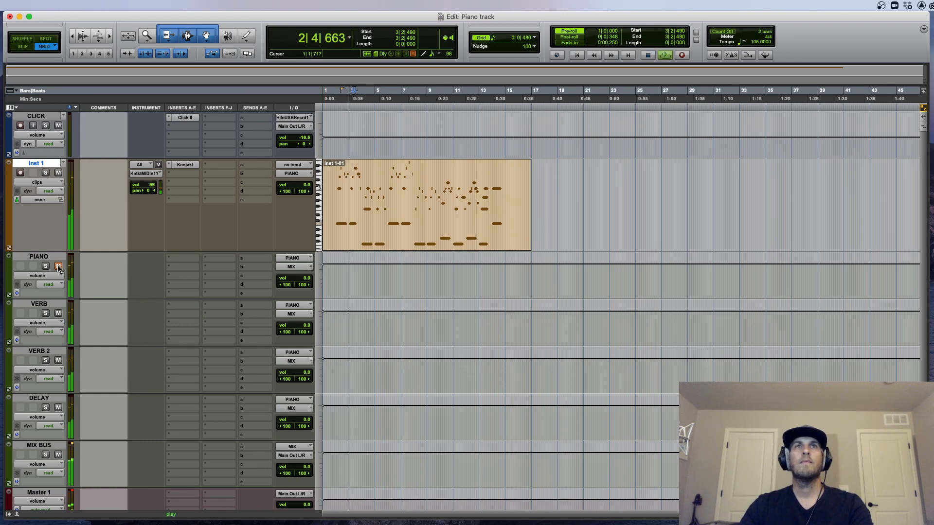
{"action": "key", "text": "space"}
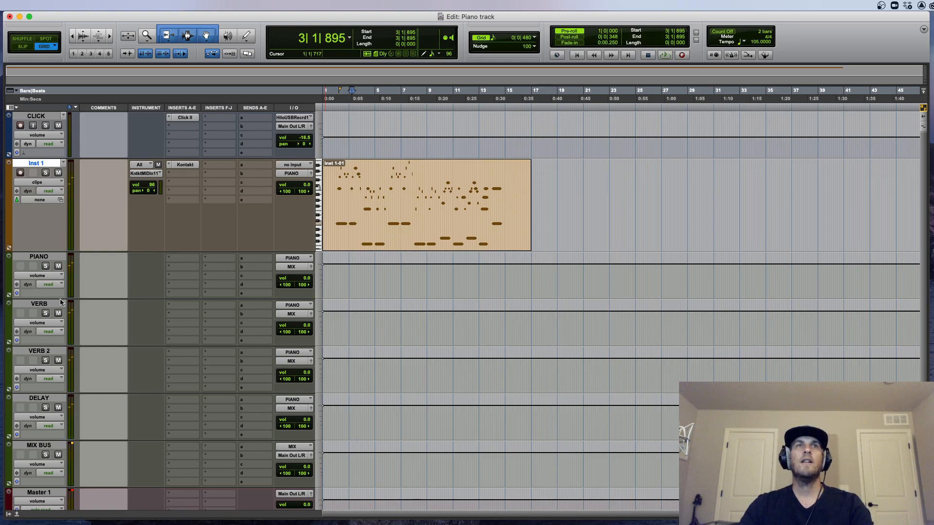
{"action": "left_click", "coordinate": [50, 303]}
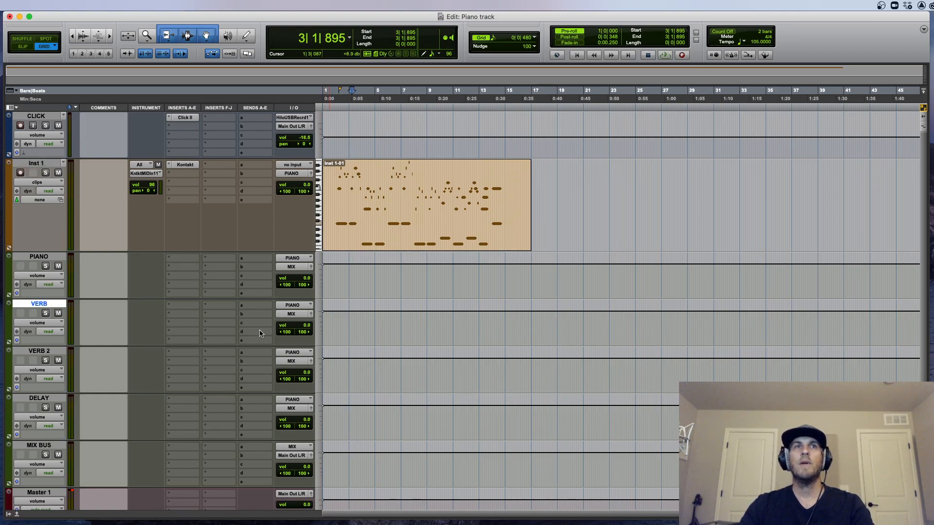
{"action": "left_click", "coordinate": [44, 446], "text": "shift"}
{"action": "left_click", "coordinate": [44, 446], "text": "super"}
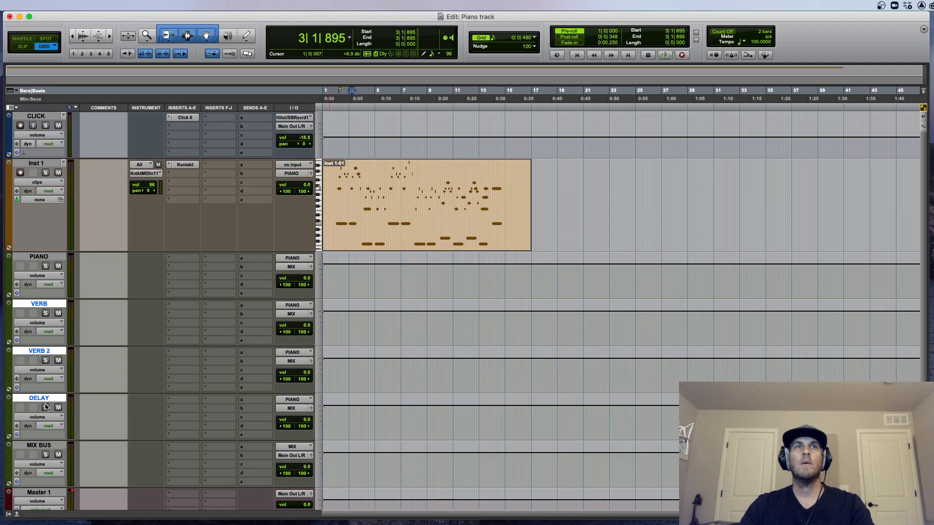
{"action": "left_click", "coordinate": [44, 257]}
Set the VERB track's input to Bus 1-2 (Stereo) and rename that bus VERB
{"action": "left_click", "coordinate": [39, 304]}
{"action": "left_click", "coordinate": [291, 314]}
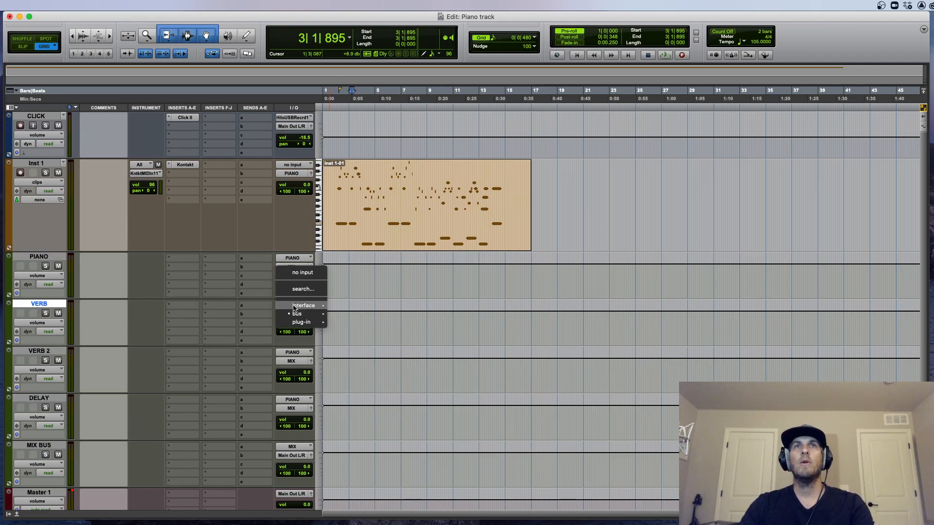
{"action": "mouse_move", "coordinate": [297, 315]}
{"action": "left_click", "coordinate": [344, 317]}
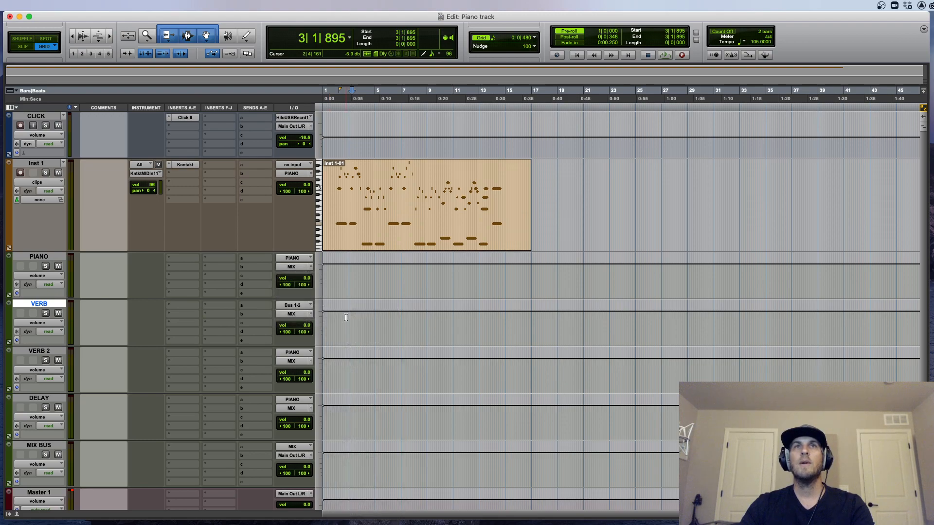
{"action": "right_click", "coordinate": [290, 306]}
{"action": "left_click", "coordinate": [315, 325]}
{"action": "type", "text": "VERB"}
{"action": "key", "text": "Return"}
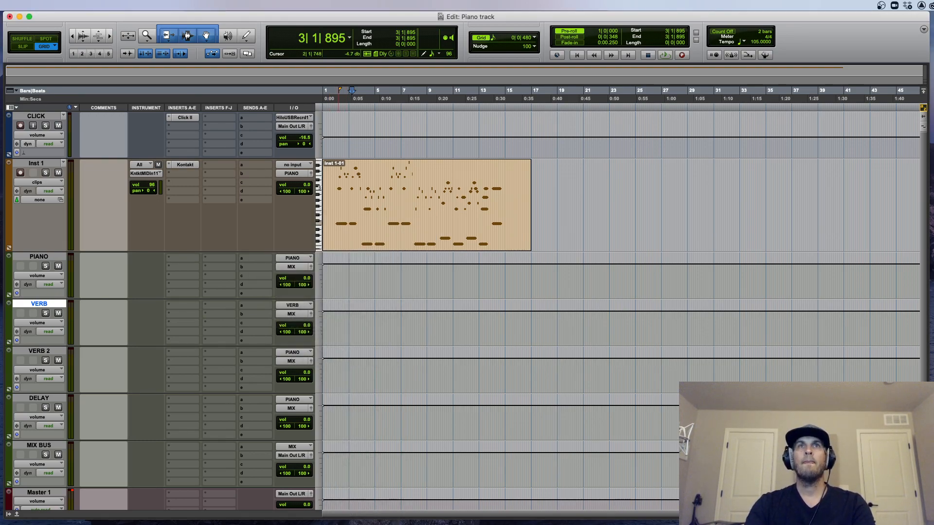
Set the VERB 2 track's input to Bus 3-4 (Stereo) and rename that bus VERB 2
{"action": "left_click", "coordinate": [294, 305]}
{"action": "mouse_move", "coordinate": [301, 360]}
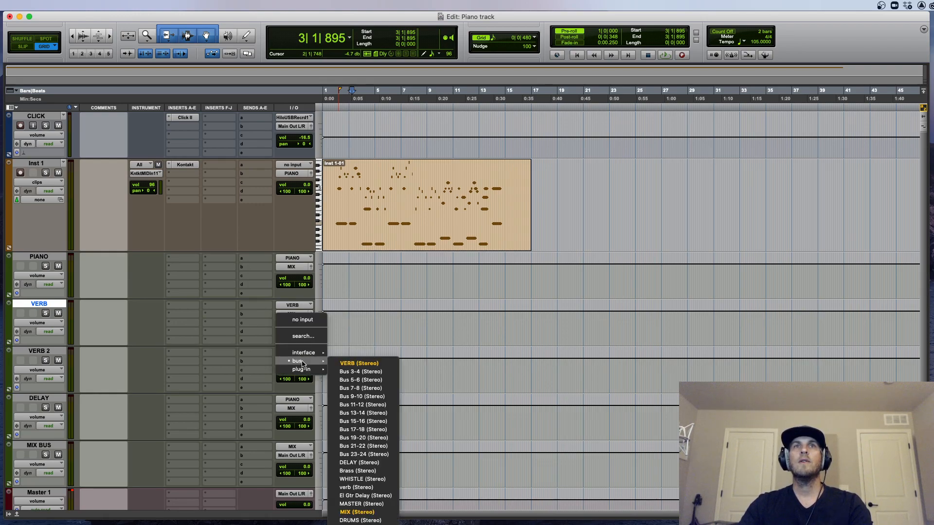
{"action": "left_click", "coordinate": [349, 372]}
{"action": "right_click", "coordinate": [299, 356]}
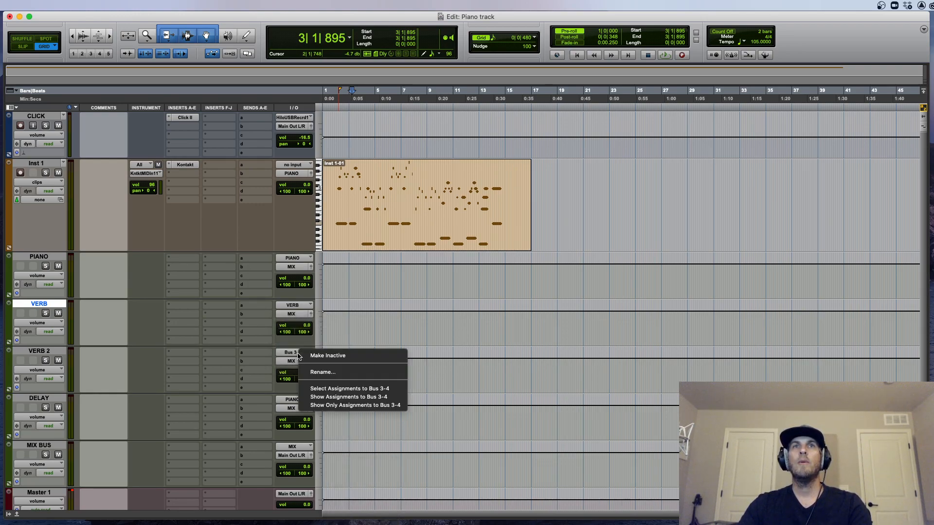
{"action": "left_click", "coordinate": [314, 370]}
{"action": "type", "text": "VERB"}
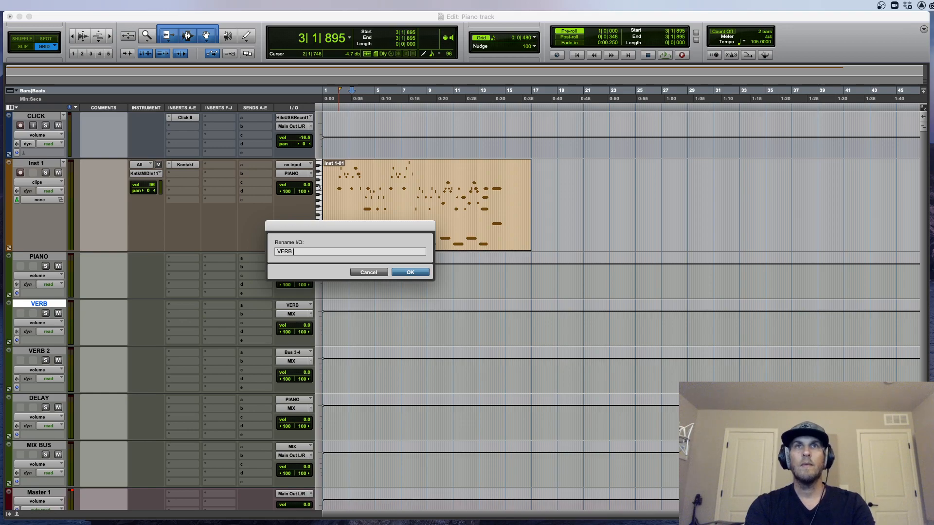
{"action": "type", "text": " 2"}
{"action": "key", "text": "Return"}
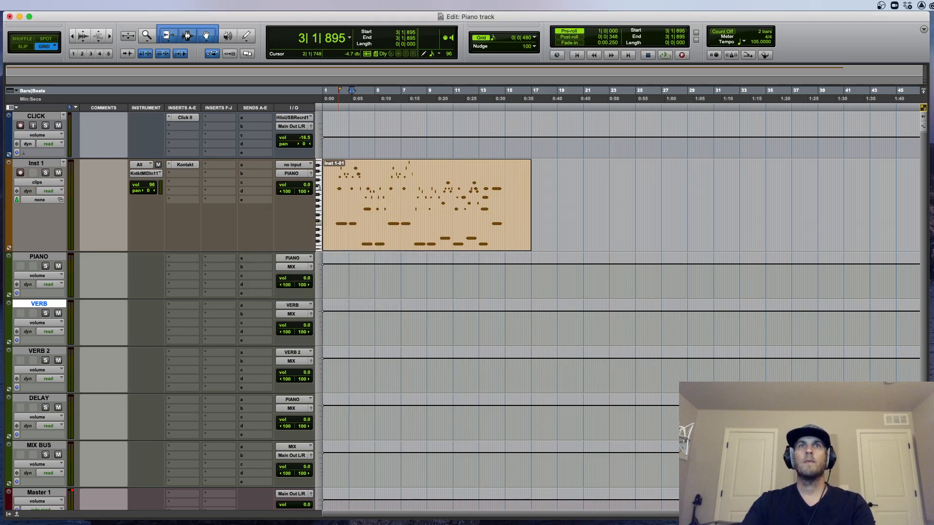
Set the DELAY track's input to Bus 5-6 (Stereo) and rename that bus DELAY
{"action": "left_click", "coordinate": [300, 408]}
{"action": "mouse_move", "coordinate": [303, 409]}
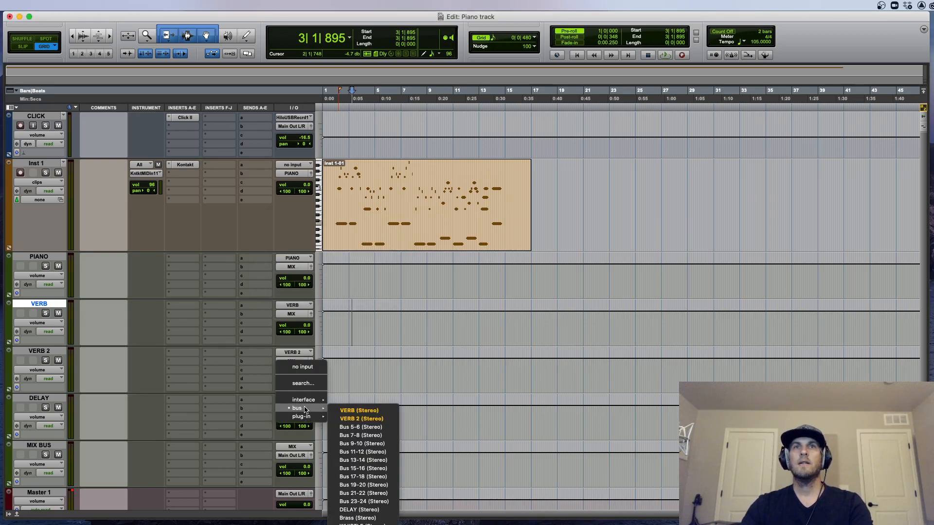
{"action": "left_click", "coordinate": [351, 427]}
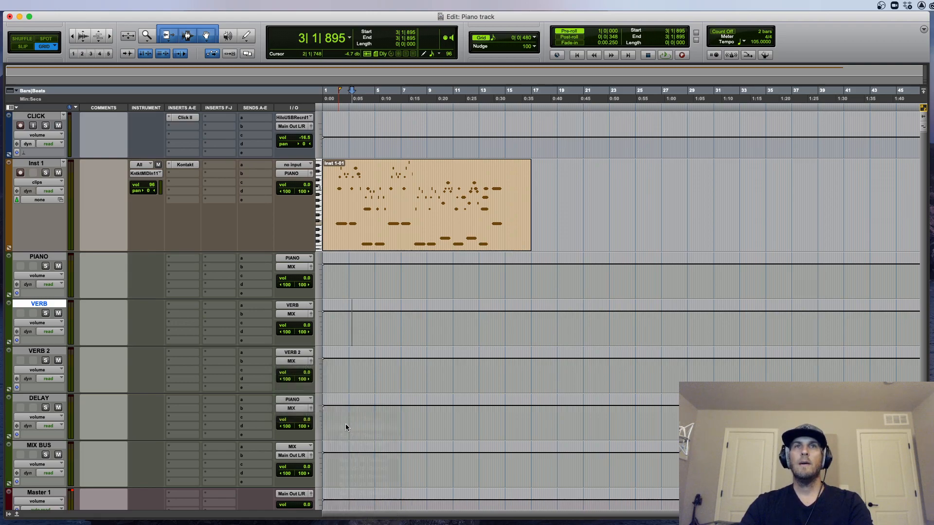
{"action": "right_click", "coordinate": [298, 402]}
{"action": "left_click", "coordinate": [313, 417]}
{"action": "type", "text": "DELAY"}
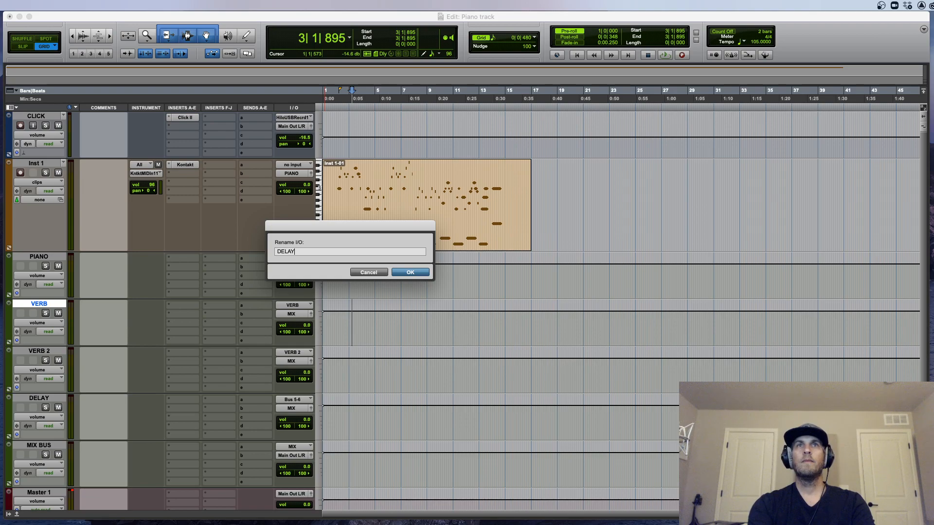
{"action": "key", "text": "Return"}
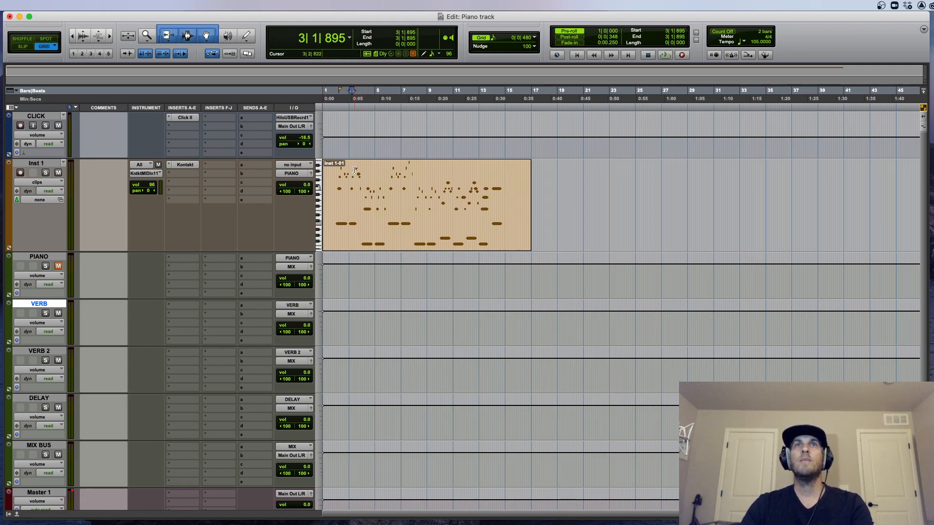
Play the part from bar 3 with the PIANO track muted, and again with it unmuted, to check the signal path
{"action": "left_click", "coordinate": [359, 240]}
{"action": "key", "text": "space"}
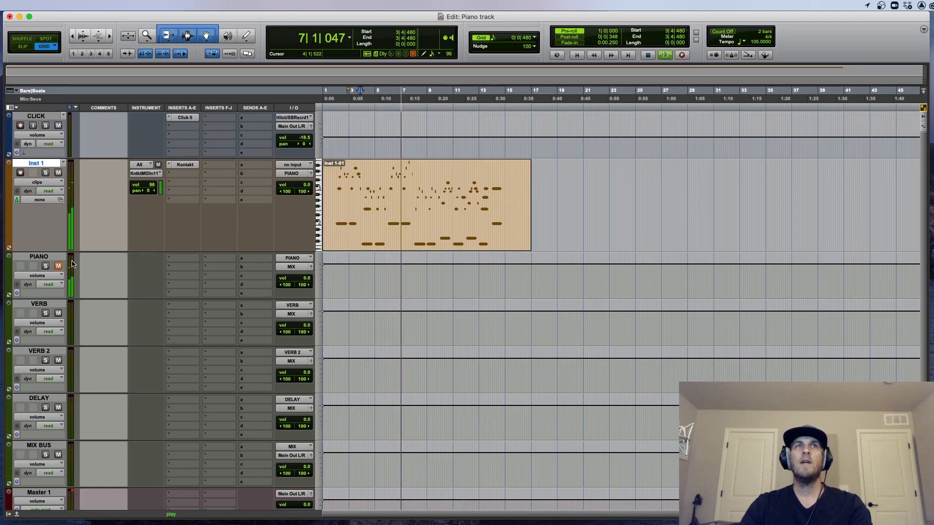
{"action": "scroll", "coordinate": [112, 368], "scroll_direction": "down", "scroll_amount": 2}
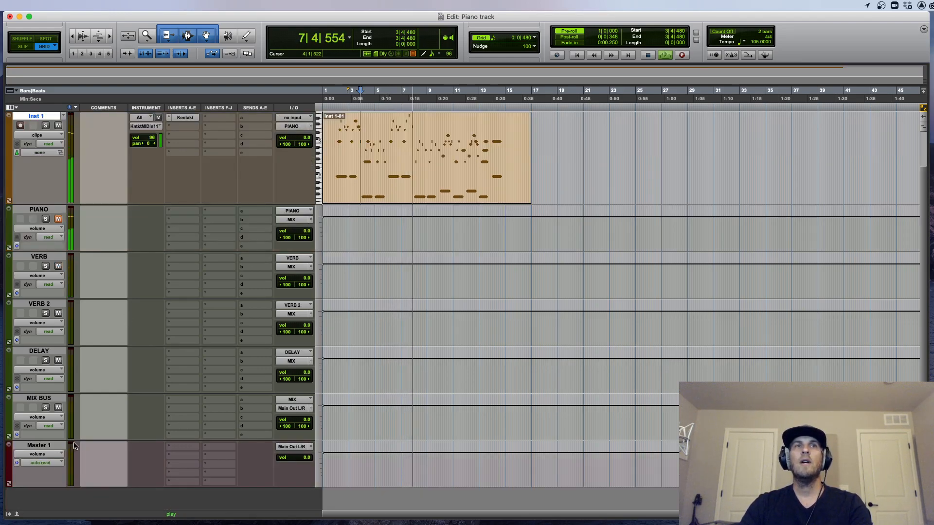
{"action": "key", "text": "space"}
{"action": "left_click", "coordinate": [59, 219]}
{"action": "key", "text": "space"}
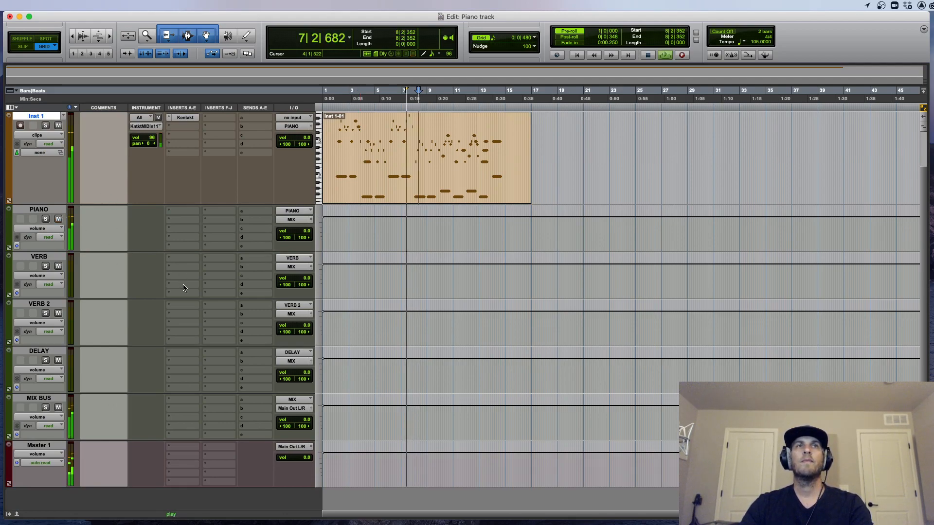
{"action": "key", "text": "space"}
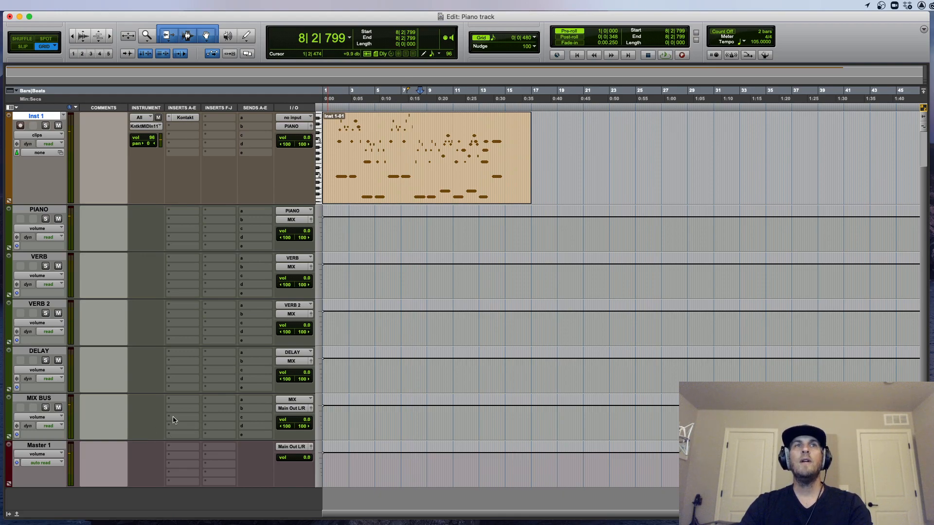
Hide the VERB, VERB 2, DELAY and MIX BUS tracks together
{"action": "left_click", "coordinate": [180, 448]}
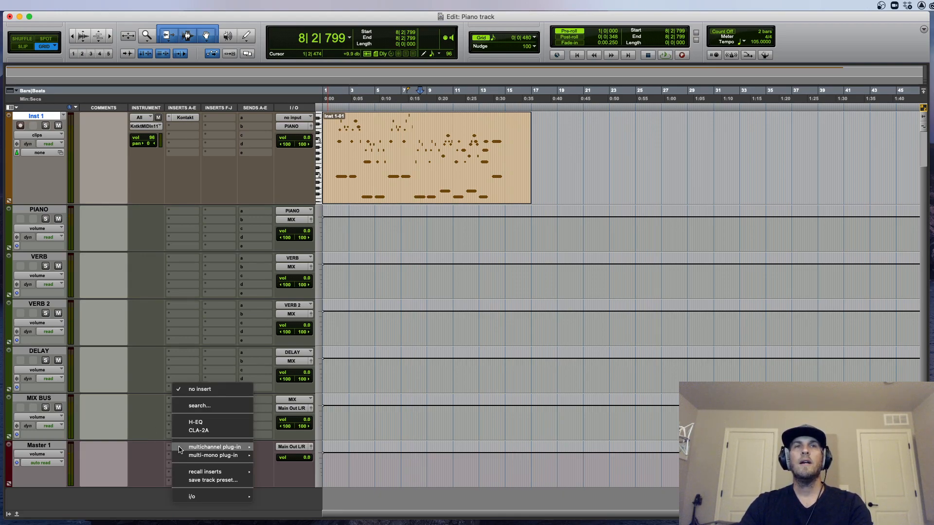
{"action": "left_click", "coordinate": [52, 399]}
{"action": "left_click", "coordinate": [52, 399]}
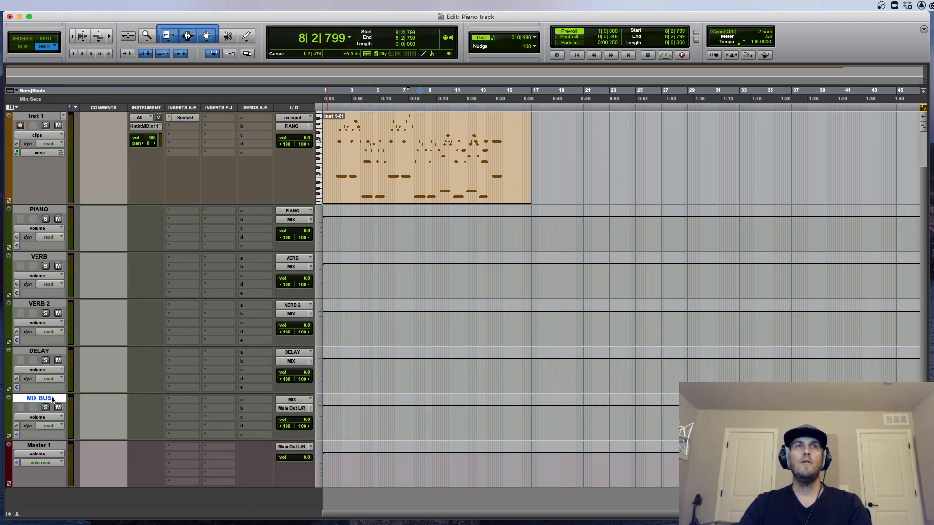
{"action": "left_click", "coordinate": [40, 257], "text": "shift"}
{"action": "right_click", "coordinate": [40, 259]}
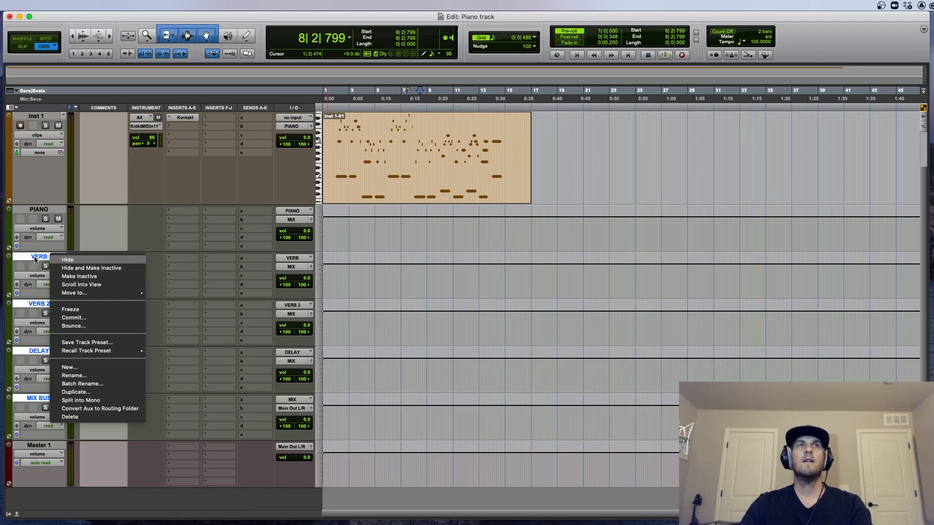
{"action": "left_click", "coordinate": [69, 260]}
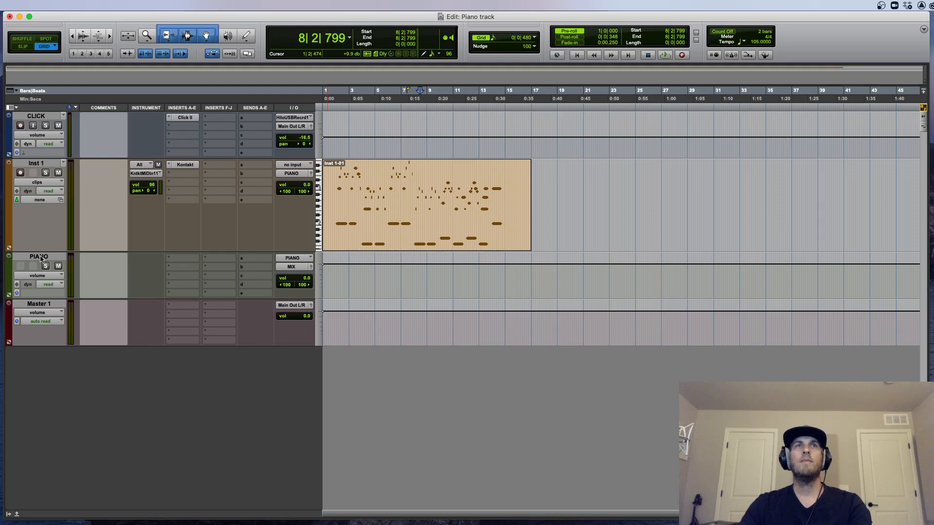
Select the PIANO track, and open and close the Kontakt window on Inst 1 to view its loaded piano instrument
{"action": "left_click", "coordinate": [40, 257]}
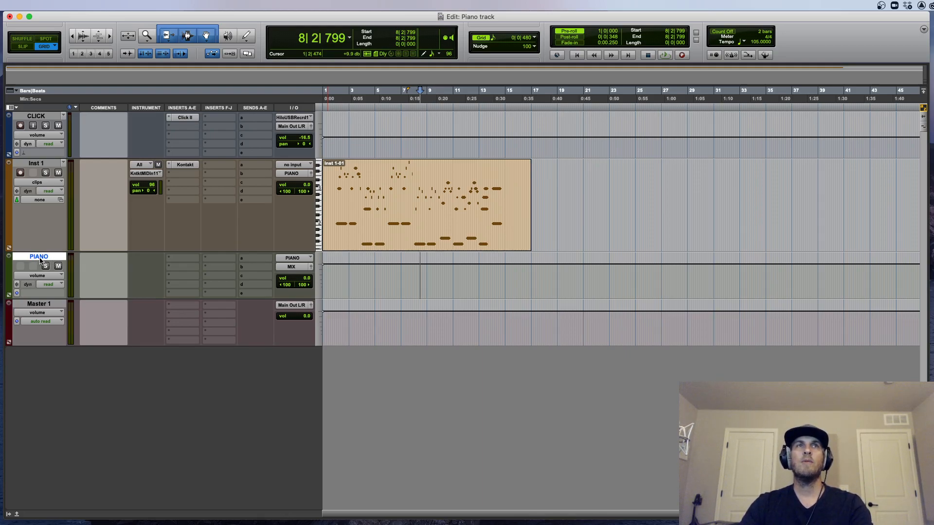
{"action": "left_click", "coordinate": [185, 165]}
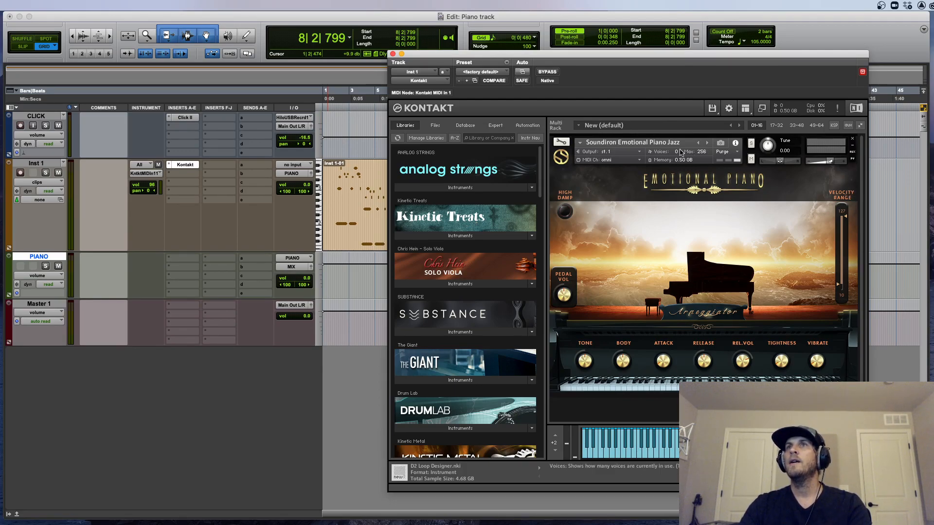
{"action": "left_click", "coordinate": [393, 54]}
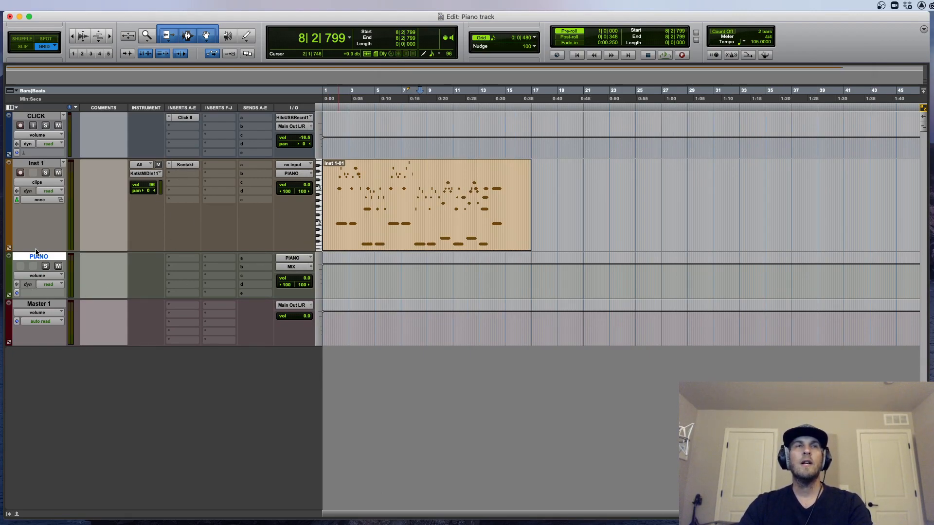
Insert the stereo L1+ Ultramaximizer in the last insert slot of Master 1 and set its out ceiling to -0.1
{"action": "left_click", "coordinate": [183, 334]}
{"action": "left_click", "coordinate": [150, 307]}
{"action": "left_click", "coordinate": [184, 340]}
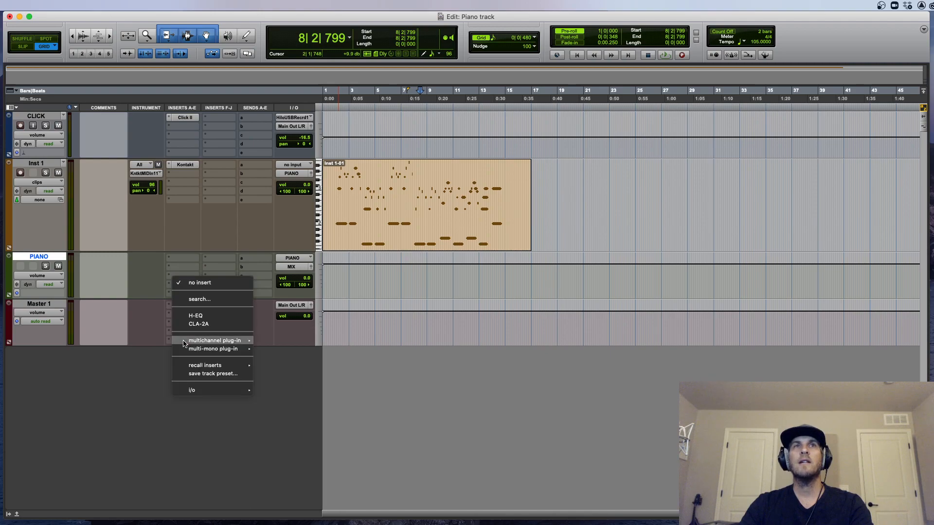
{"action": "mouse_move", "coordinate": [202, 343]}
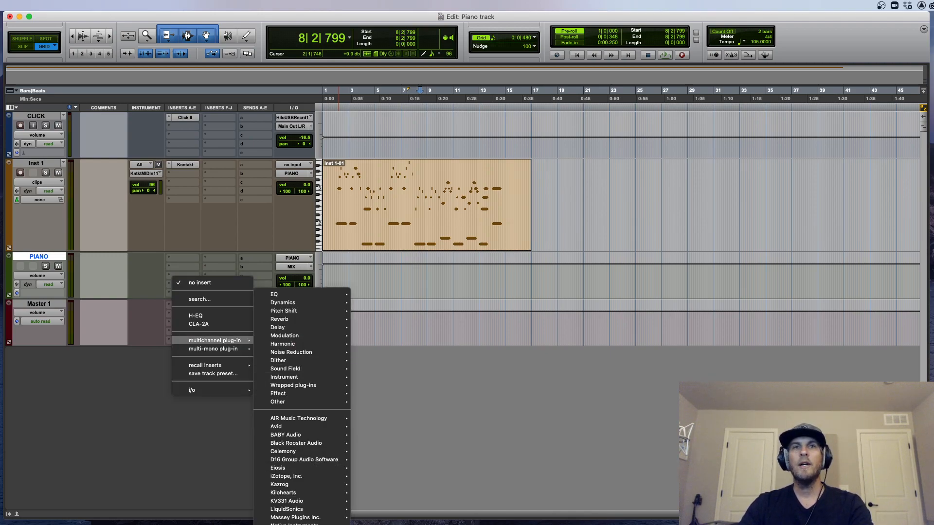
{"action": "mouse_move", "coordinate": [293, 385]}
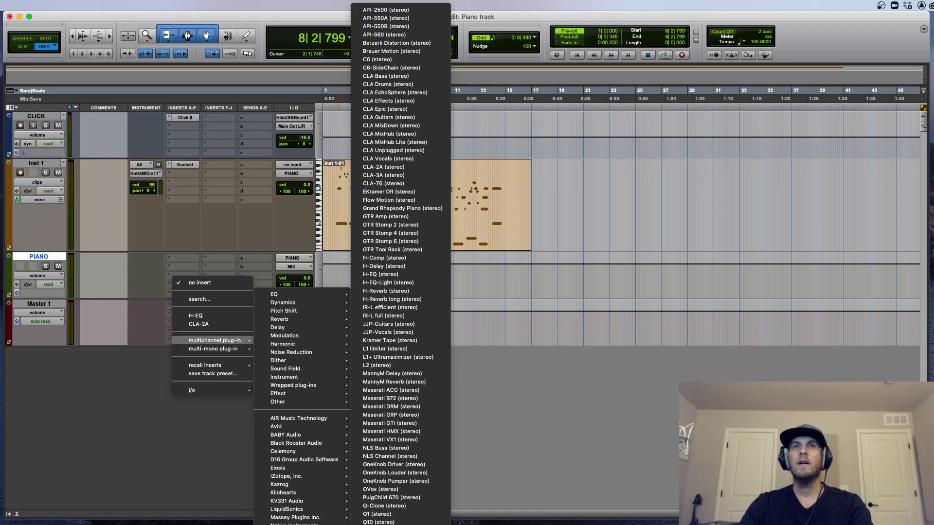
{"action": "scroll", "coordinate": [401, 486], "scroll_direction": "down", "scroll_amount": 2}
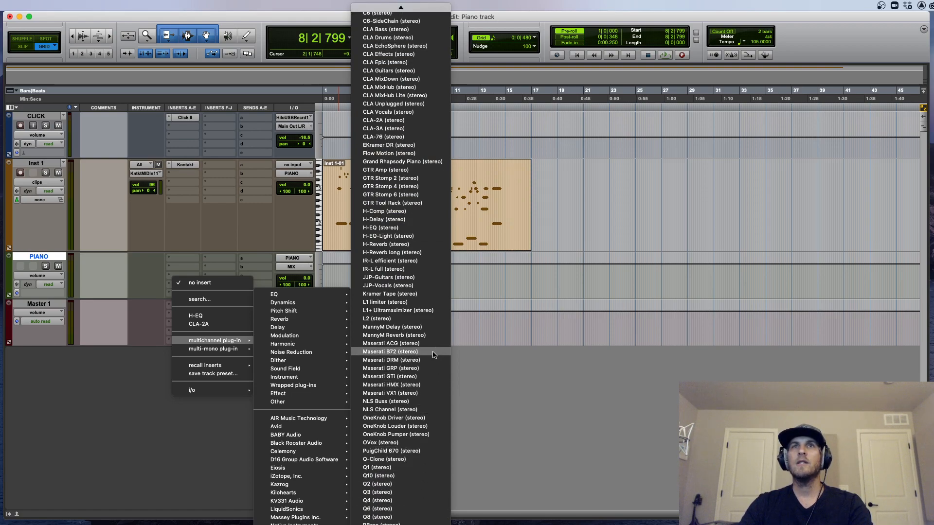
{"action": "left_click", "coordinate": [389, 311]}
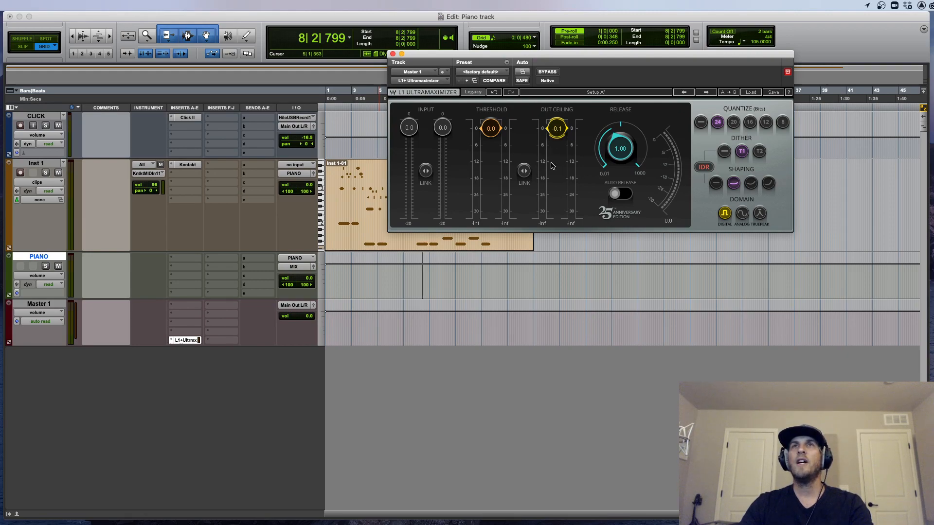
{"action": "left_click_drag", "start_coordinate": [553, 126], "coordinate": [555, 134]}
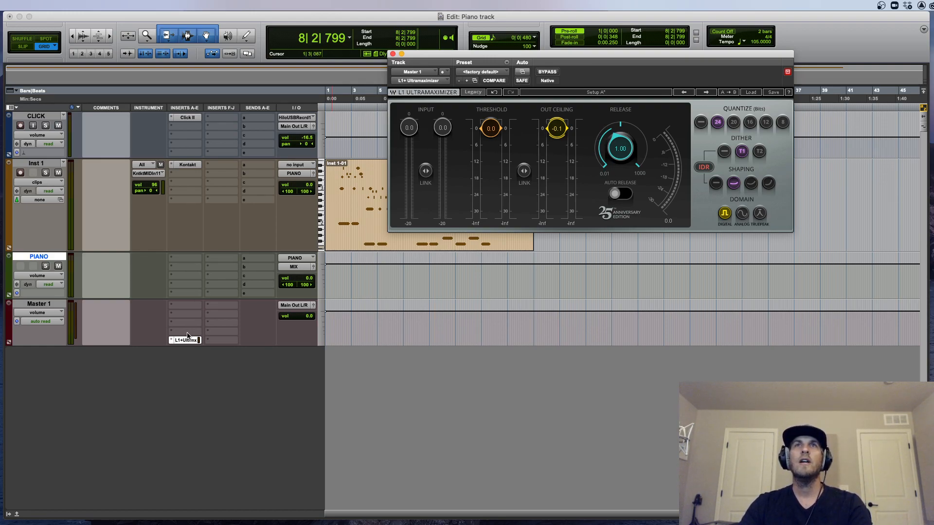
Play the part from bar 4 and lower the limiter's threshold to -4.9
{"action": "left_click", "coordinate": [366, 183]}
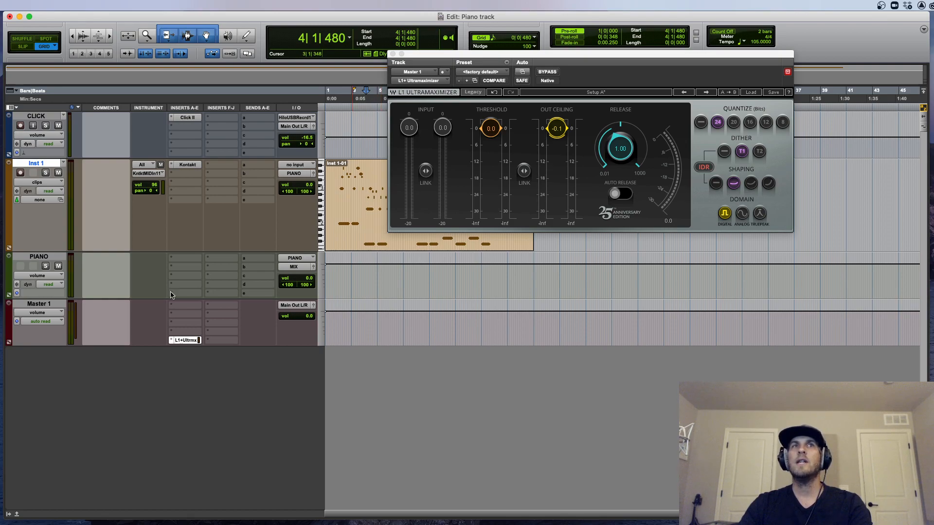
{"action": "key", "text": "space"}
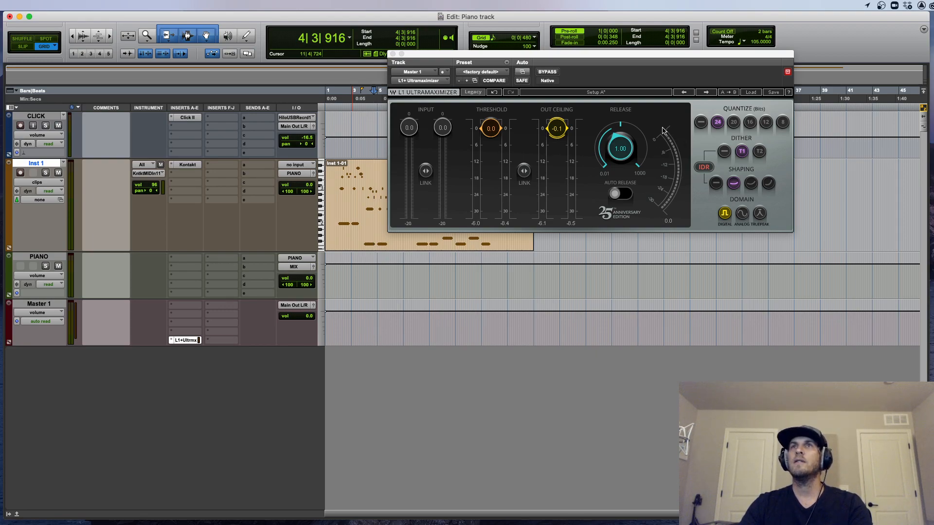
{"action": "mouse_move", "coordinate": [490, 128]}
{"action": "left_mouse_down"}
{"action": "mouse_move", "coordinate": [490, 185]}
{"action": "mouse_move", "coordinate": [491, 141]}
{"action": "left_mouse_up"}
{"action": "key", "text": "space"}
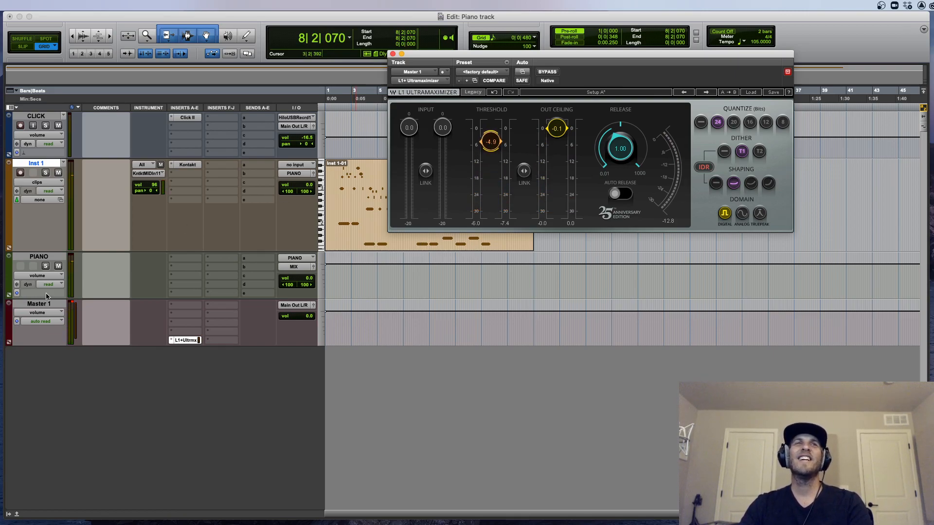
Clear the Master 1 clip indicator, and lower the limiter's threshold to -10.3 while playing from bar 8
{"action": "left_click", "coordinate": [72, 305]}
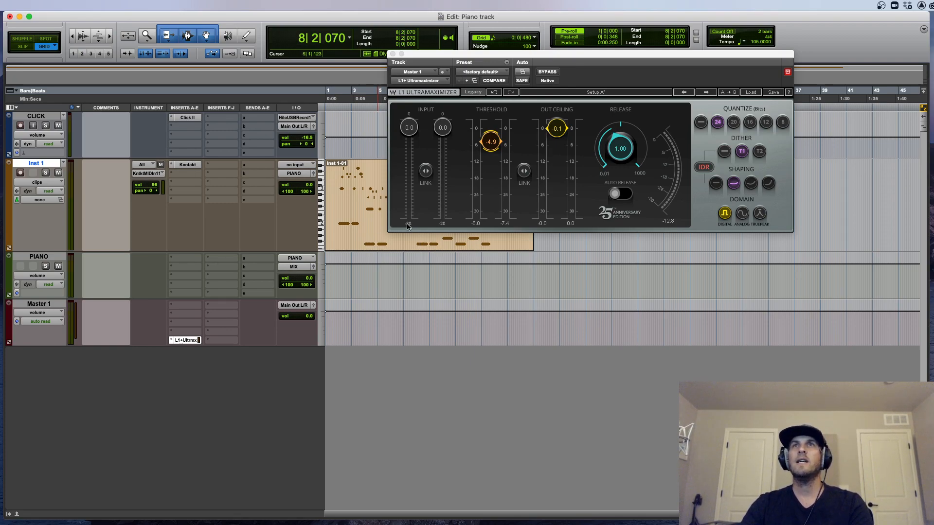
{"action": "key", "text": "space"}
{"action": "left_click_drag", "start_coordinate": [490, 141], "coordinate": [491, 160]}
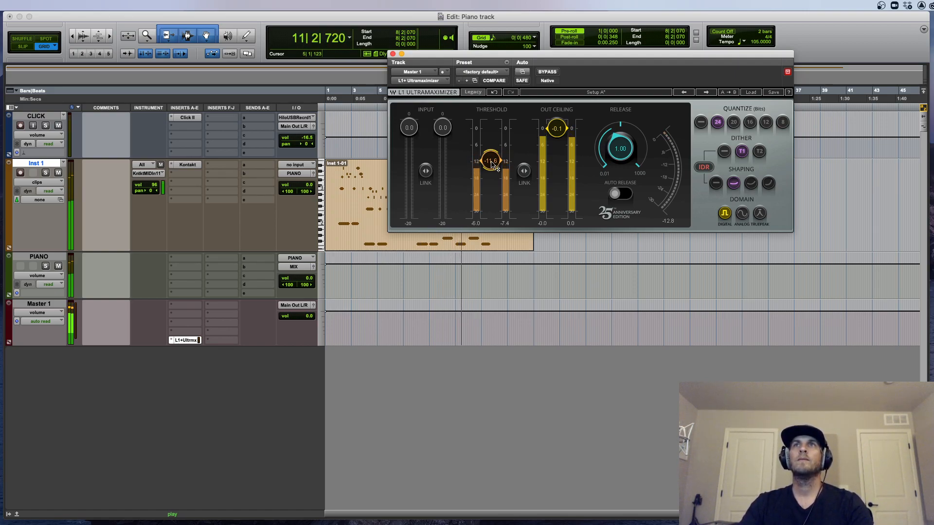
{"action": "left_click_drag", "start_coordinate": [492, 165], "coordinate": [492, 162]}
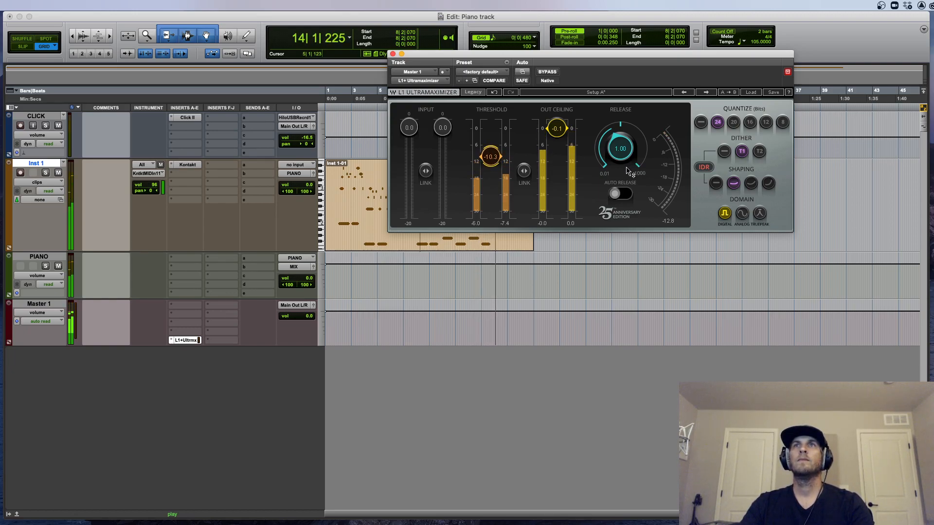
{"action": "key", "text": "space"}
Play the selection starting in bar 2 and ending in bar 7, and set the limiter's threshold to -3.4
{"action": "left_click_drag", "start_coordinate": [349, 195], "coordinate": [404, 195]}
{"action": "key", "text": "space"}
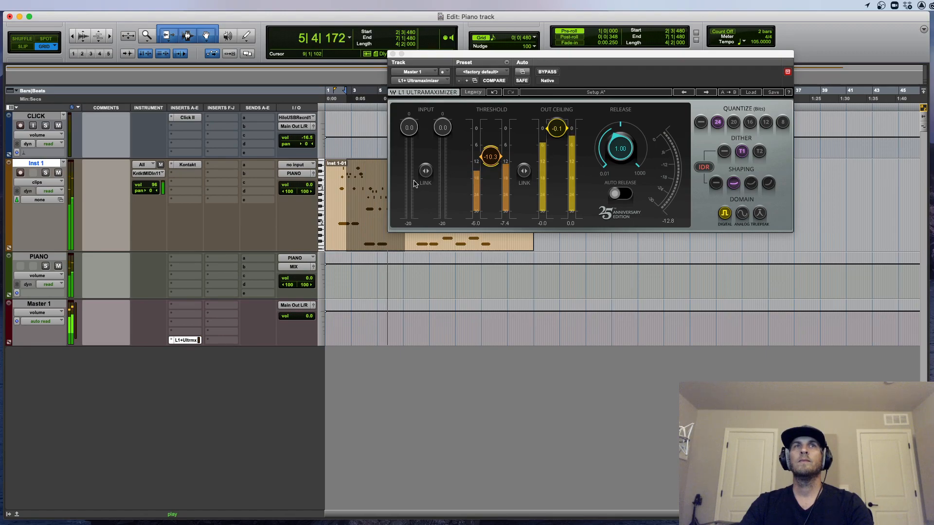
{"action": "key", "text": "space"}
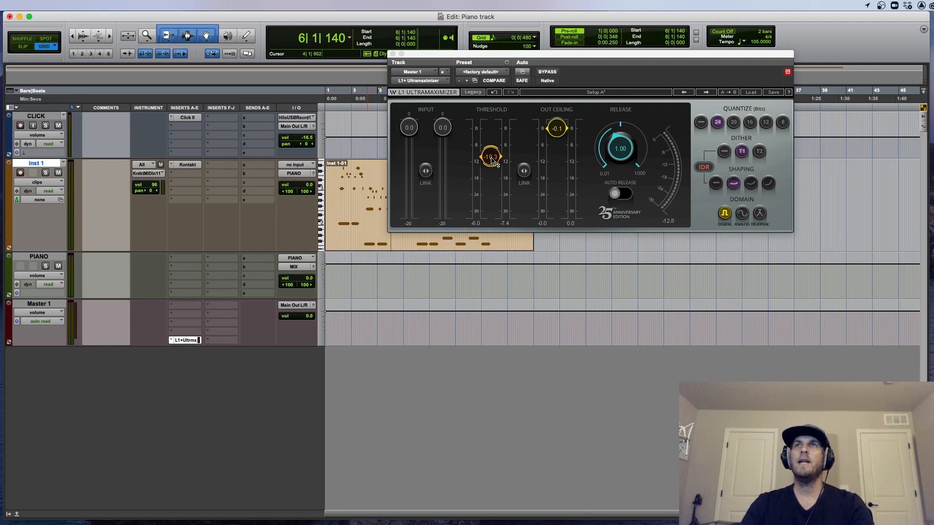
{"action": "left_click_drag", "start_coordinate": [492, 162], "coordinate": [495, 137]}
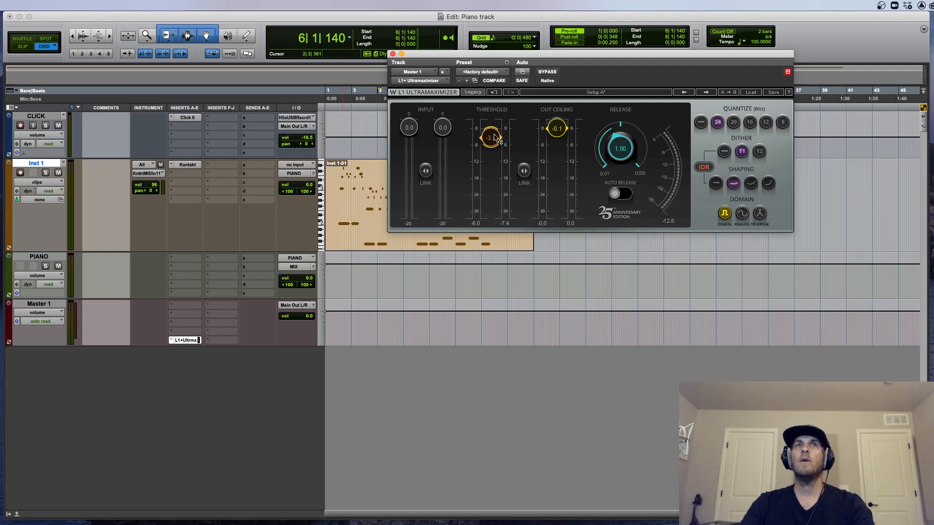
Insert H-EQ and the stereo RCompressor in the first two insert slots of the PIANO track
{"action": "left_click", "coordinate": [189, 265]}
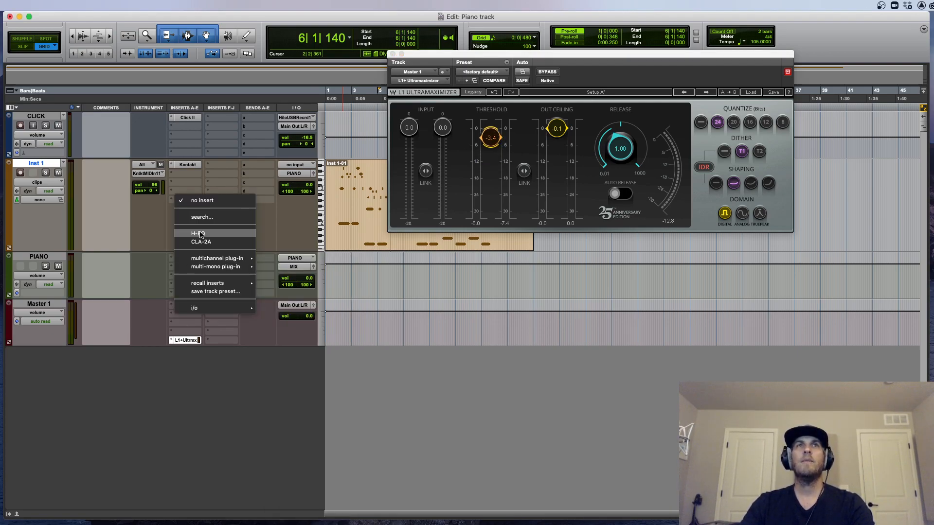
{"action": "key", "text": "Escape"}
{"action": "left_click", "coordinate": [189, 266]}
{"action": "mouse_move", "coordinate": [208, 269]}
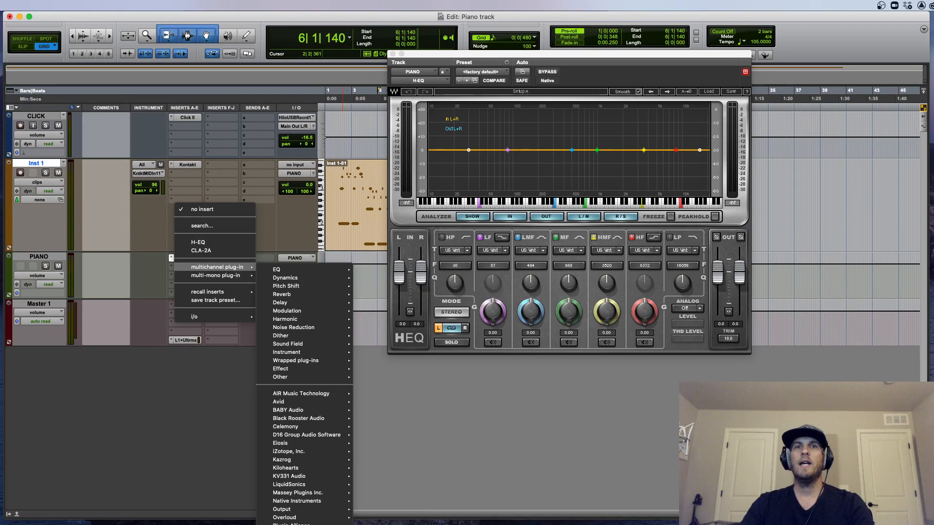
{"action": "mouse_move", "coordinate": [291, 523]}
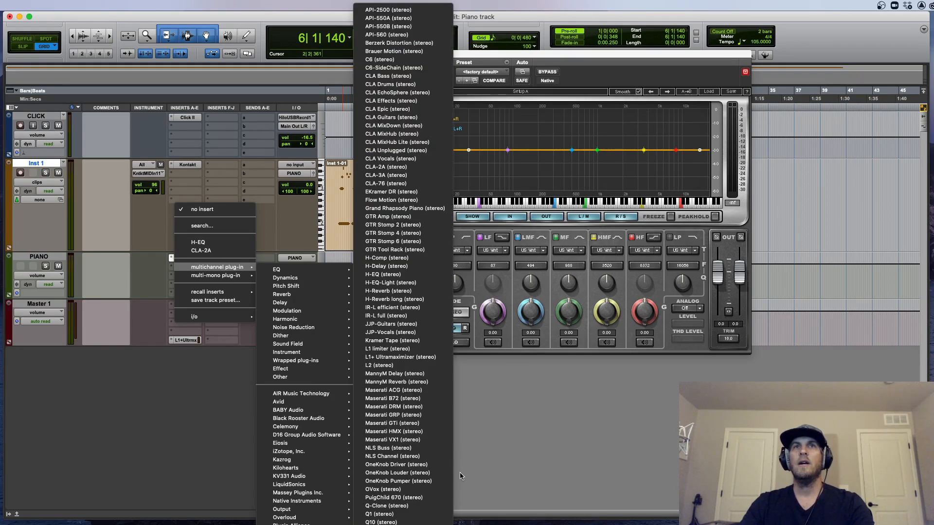
{"action": "scroll", "coordinate": [399, 353], "scroll_direction": "down", "scroll_amount": 5}
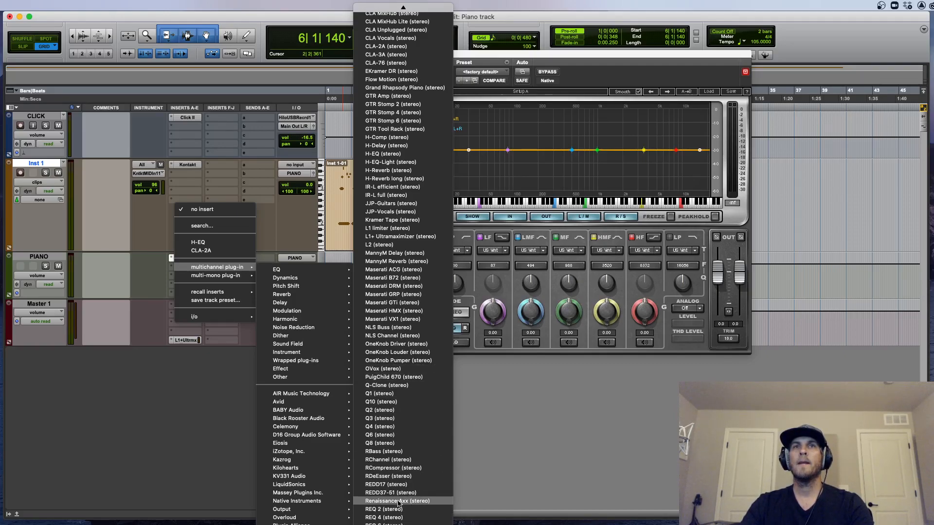
{"action": "left_click", "coordinate": [385, 467]}
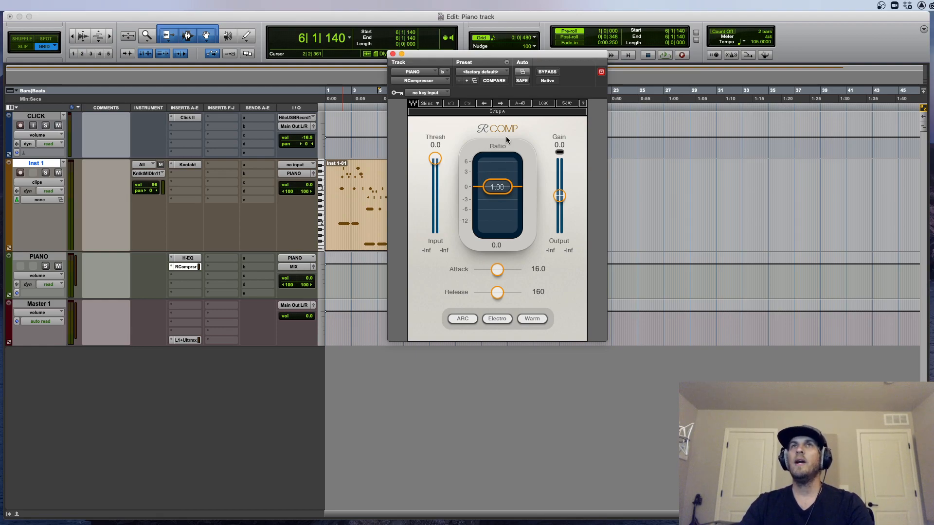
While playing from bar 3, set the RCompressor's threshold to -15.9 and its ratio to 1.85
{"action": "left_click", "coordinate": [351, 192]}
{"action": "key", "text": "space"}
{"action": "left_click_drag", "start_coordinate": [435, 158], "coordinate": [434, 184]}
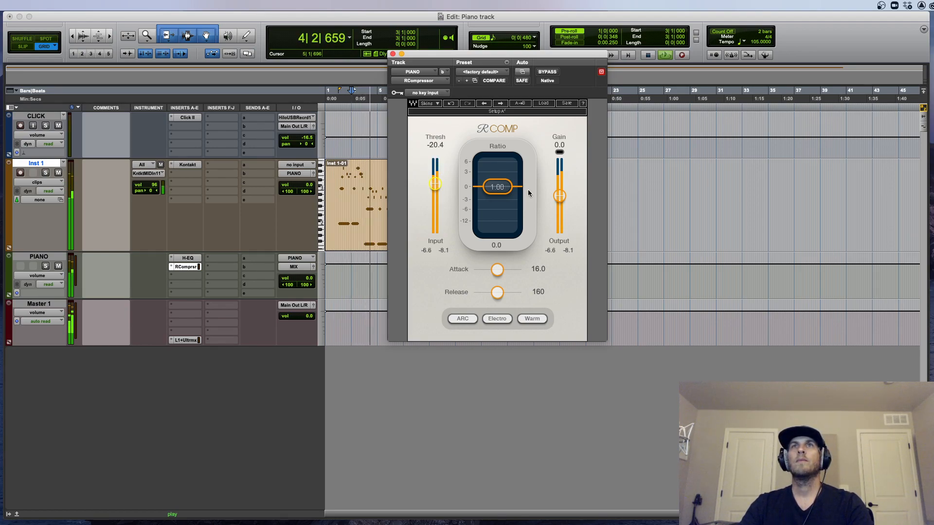
{"action": "left_click_drag", "start_coordinate": [497, 187], "coordinate": [507, 197]}
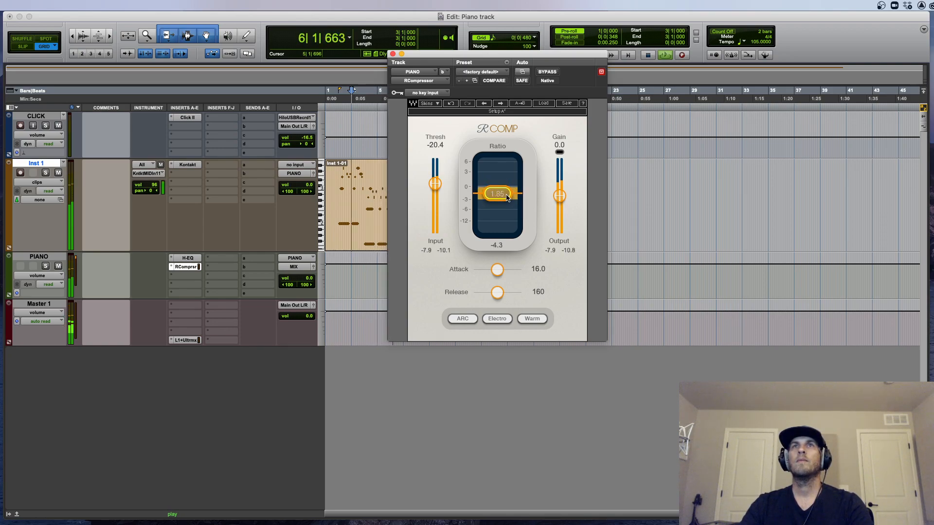
{"action": "left_click_drag", "start_coordinate": [434, 183], "coordinate": [435, 178]}
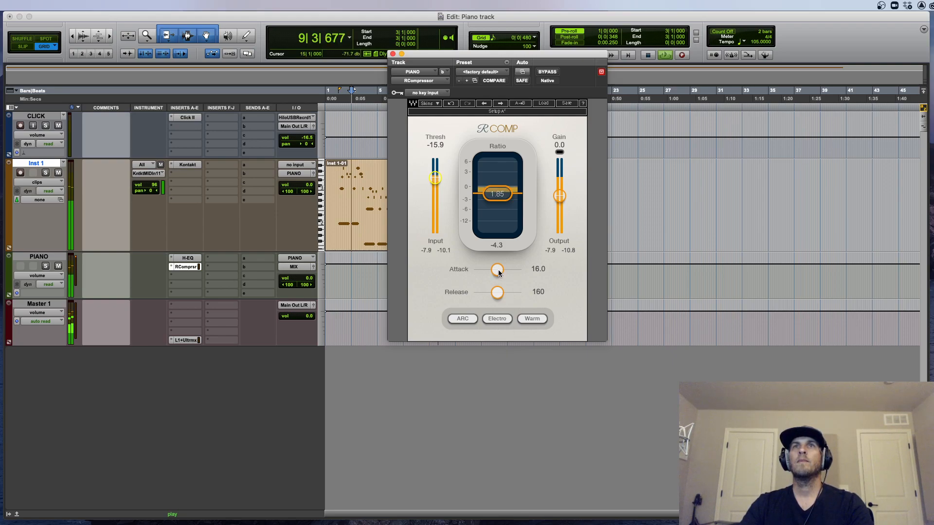
Set the compressor's attack to 4.66 and release to 290, raise its gain to 6.1, and stop playback
{"action": "left_click_drag", "start_coordinate": [497, 271], "coordinate": [502, 292]}
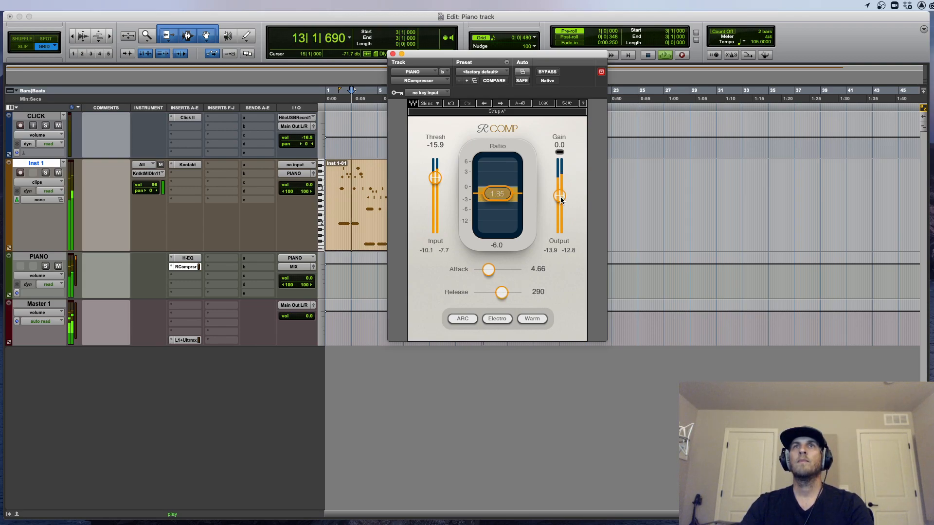
{"action": "left_click_drag", "start_coordinate": [560, 197], "coordinate": [561, 192]}
{"action": "key", "text": "space"}
Set the compressor's threshold to -13.9 and replay the part from bar 4
{"action": "left_click_drag", "start_coordinate": [434, 178], "coordinate": [435, 177]}
{"action": "left_click", "coordinate": [362, 209]}
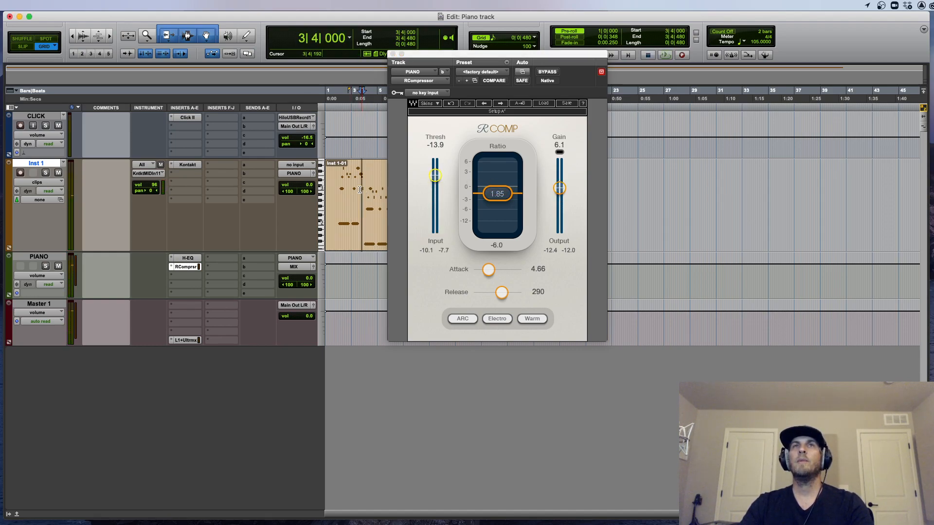
{"action": "key", "text": "space"}
{"action": "left_click", "coordinate": [366, 193]}
{"action": "key", "text": "space"}
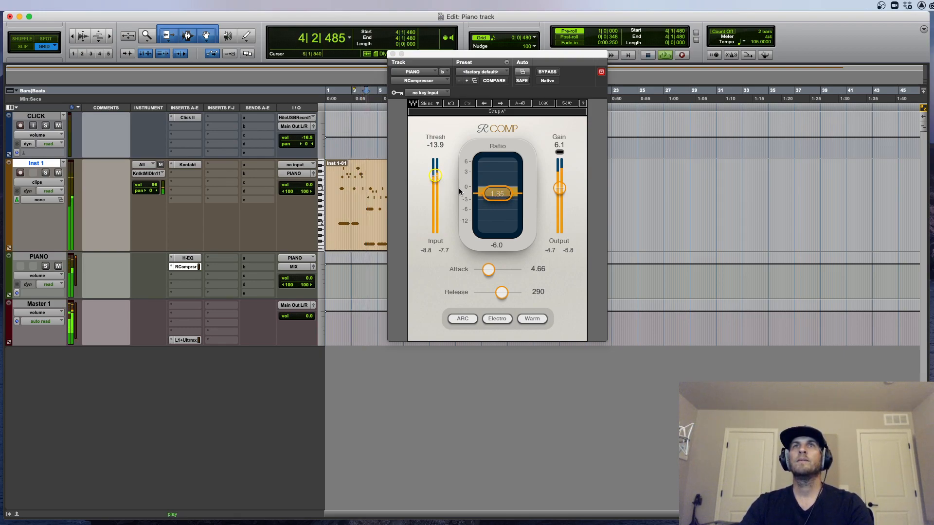
During playback, raise the compressor's threshold to -10.7 and its gain to 9.7
{"action": "left_click_drag", "start_coordinate": [435, 177], "coordinate": [434, 174]}
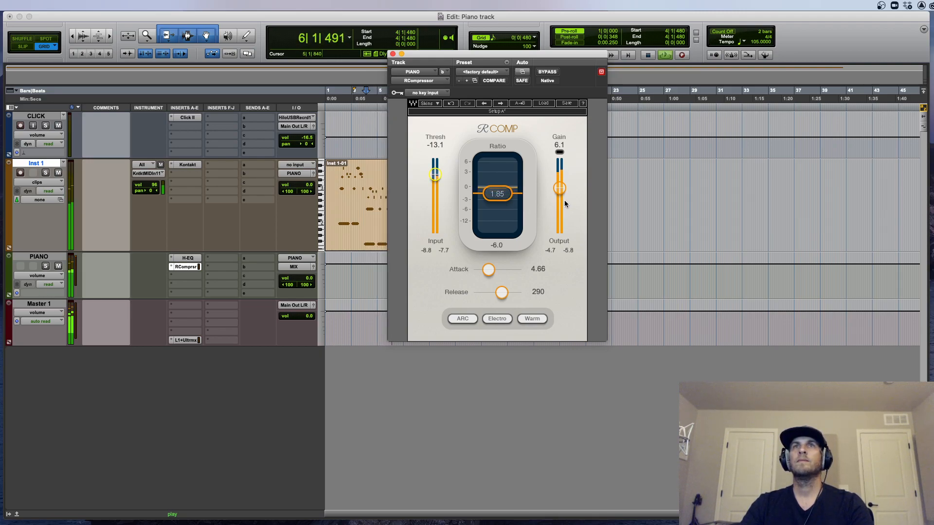
{"action": "left_click_drag", "start_coordinate": [561, 195], "coordinate": [559, 184]}
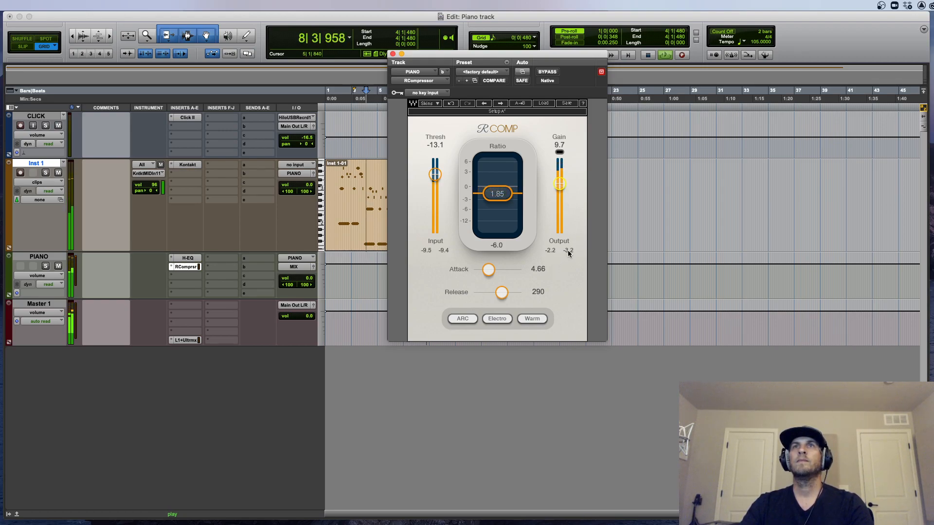
{"action": "left_click_drag", "start_coordinate": [434, 174], "coordinate": [434, 172]}
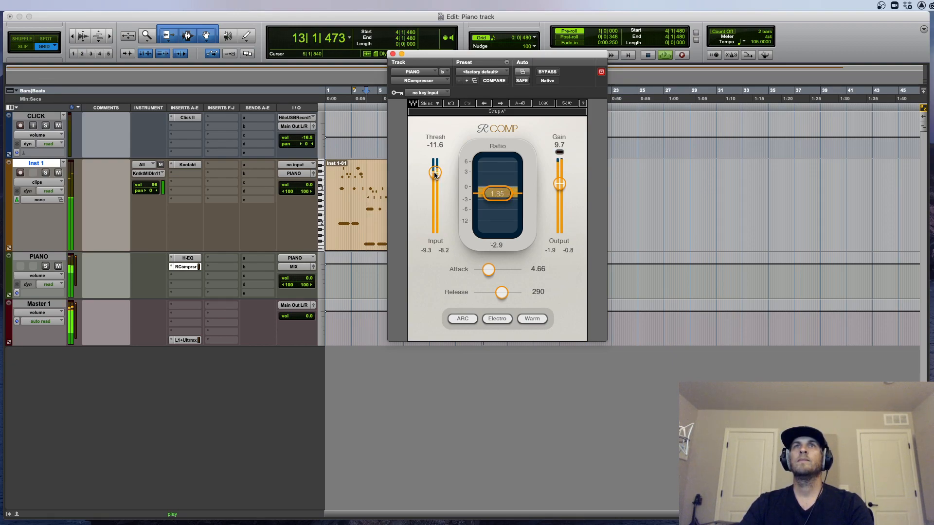
{"action": "left_click_drag", "start_coordinate": [435, 174], "coordinate": [435, 171]}
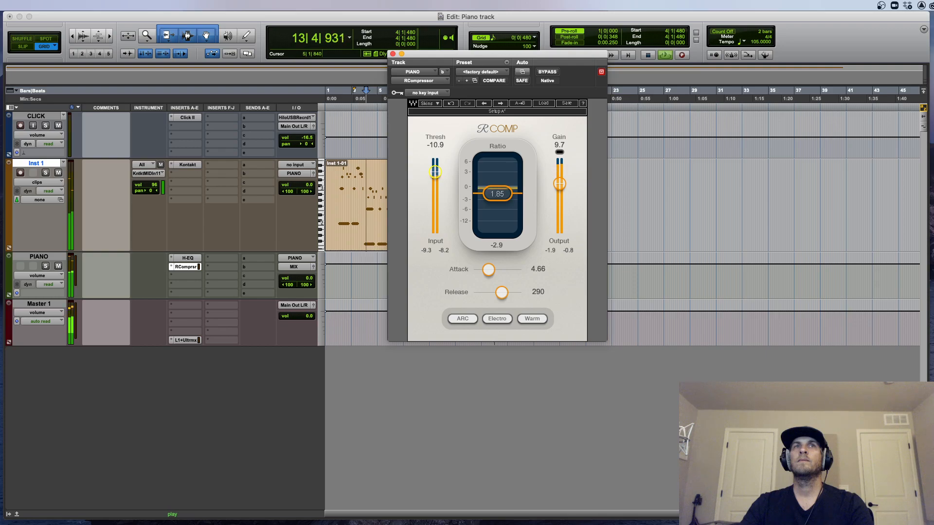
{"action": "key", "text": "space"}
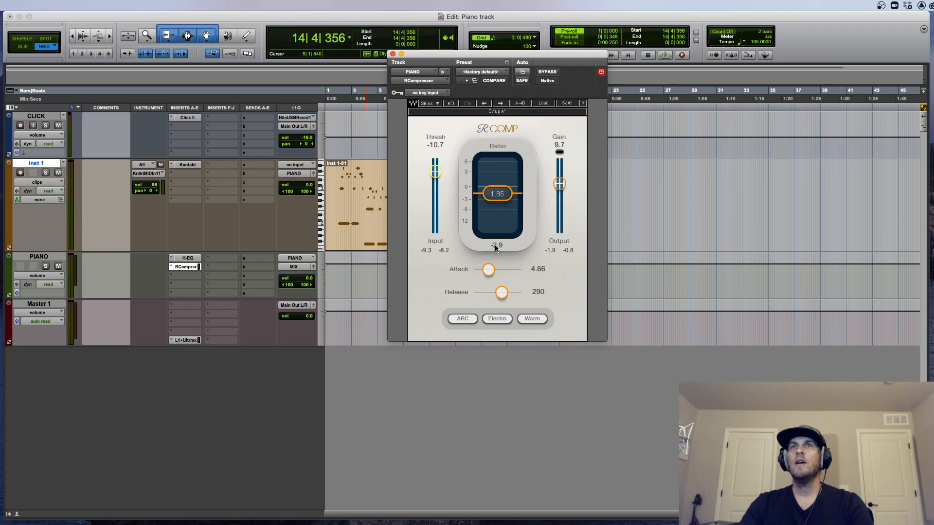
Reset the compressor's gain to 0.0 and play the selection from bar 4 to bar 8
{"action": "left_click", "coordinate": [559, 185], "text": "alt"}
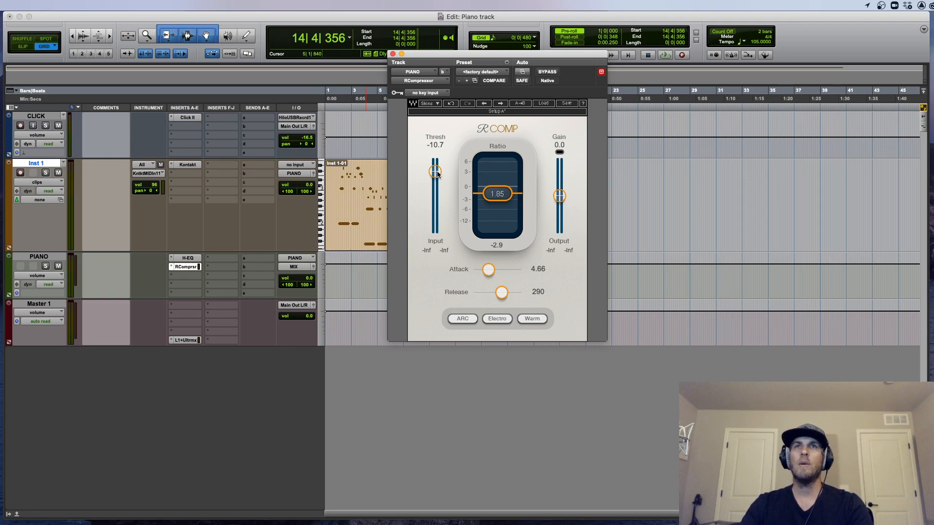
{"action": "key", "text": "space"}
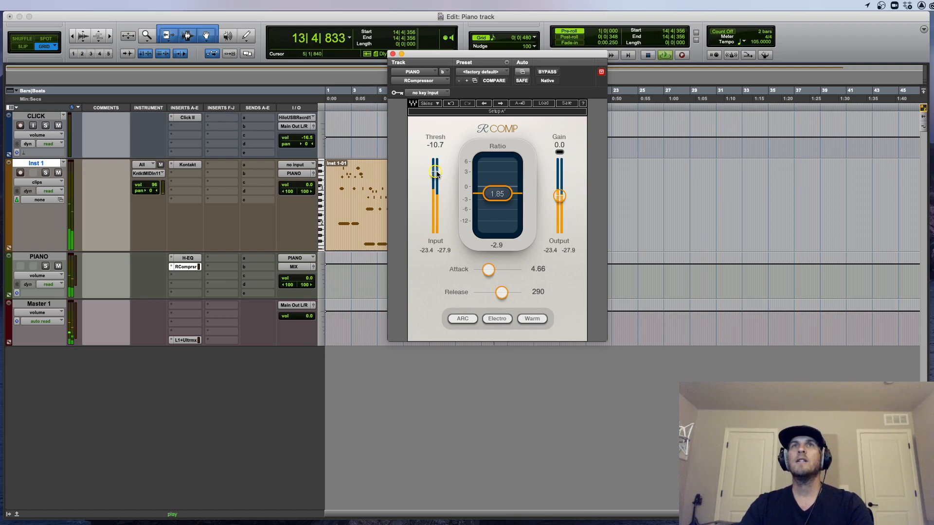
{"action": "left_click_drag", "start_coordinate": [370, 224], "coordinate": [423, 209]}
{"action": "key", "text": "space"}
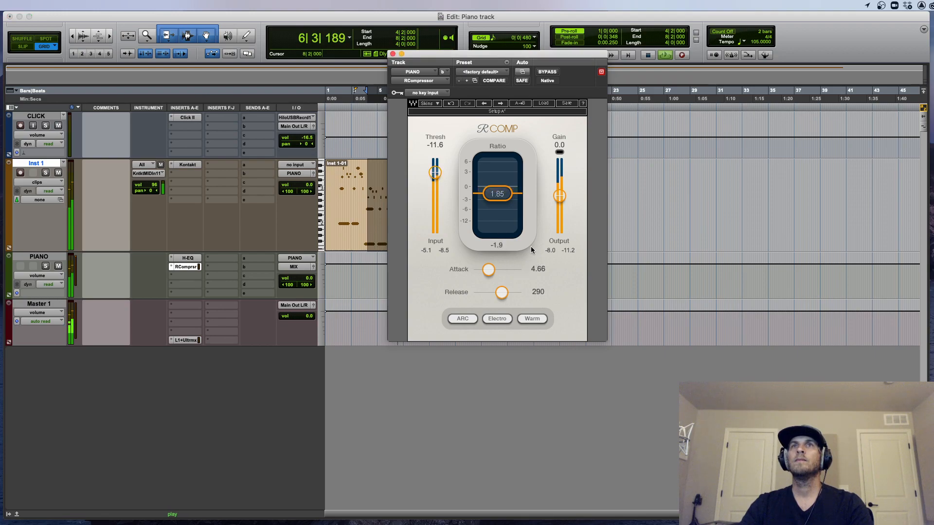
Set the compressor's threshold to -11.0 and its gain to 3.0 during playback
{"action": "left_click_drag", "start_coordinate": [435, 173], "coordinate": [435, 171]}
{"action": "left_click_drag", "start_coordinate": [561, 196], "coordinate": [559, 194]}
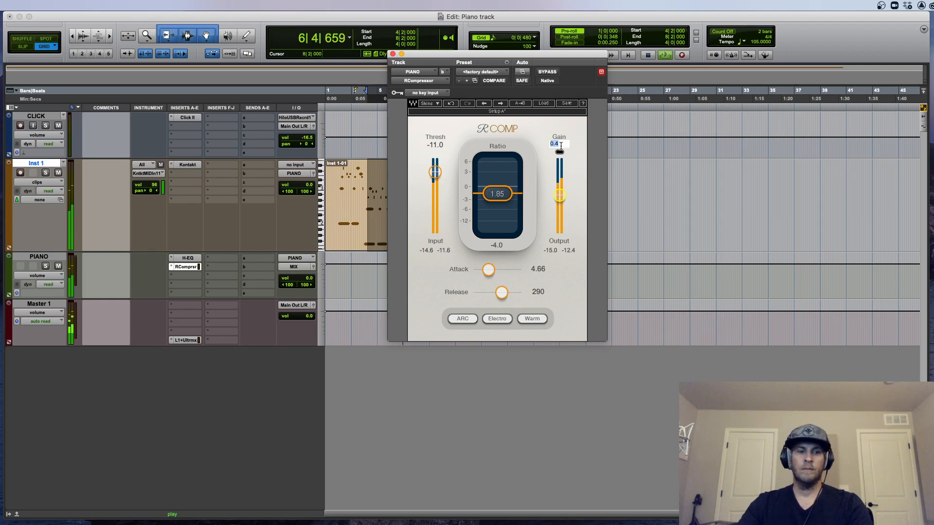
{"action": "left_click", "coordinate": [552, 143]}
{"action": "type", "text": "3"}
{"action": "key", "text": "Return"}
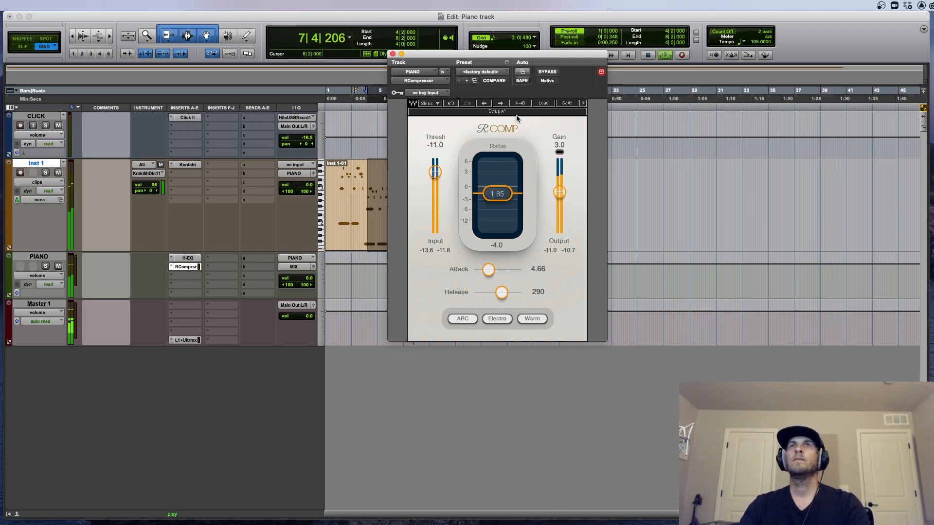
Compare the piano with the compressor bypassed and active, replaying the part from bar 2, and close the compressor
{"action": "left_click", "coordinate": [546, 72]}
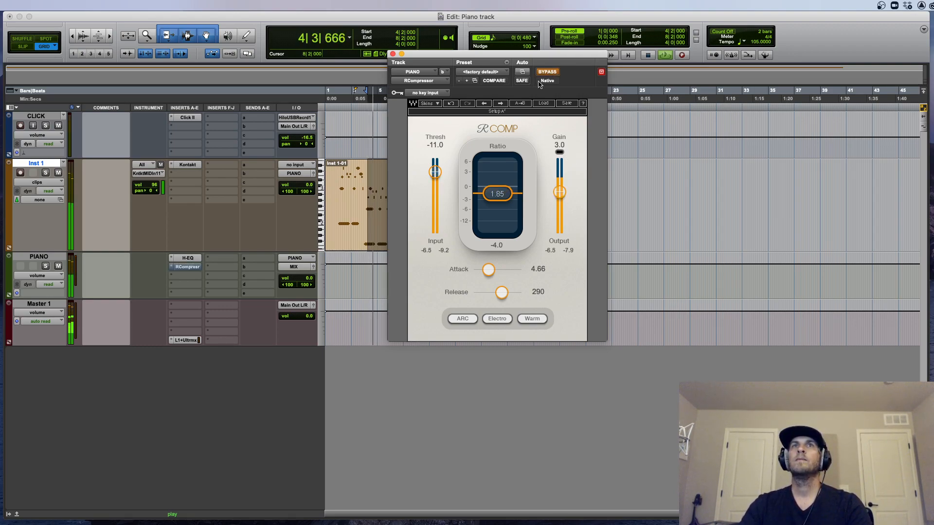
{"action": "double_click", "coordinate": [334, 202]}
{"action": "key", "text": "space"}
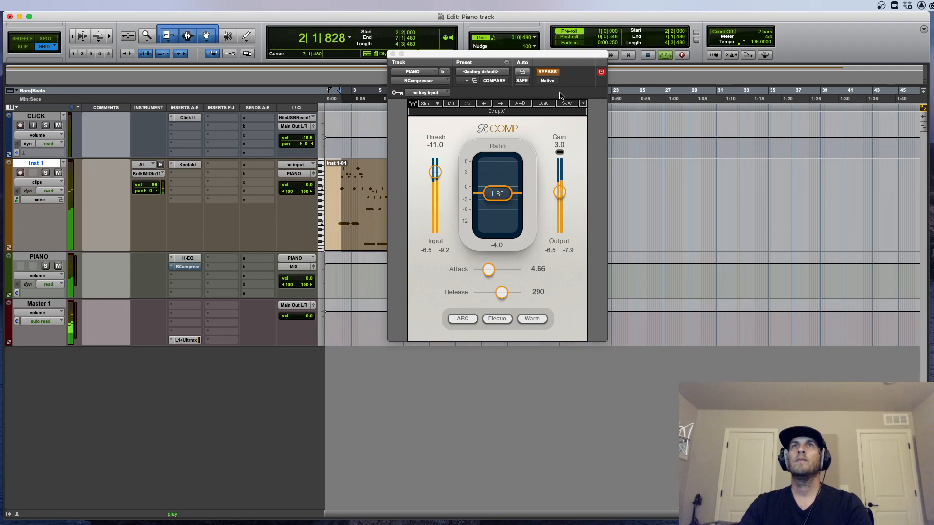
{"action": "left_click", "coordinate": [547, 72]}
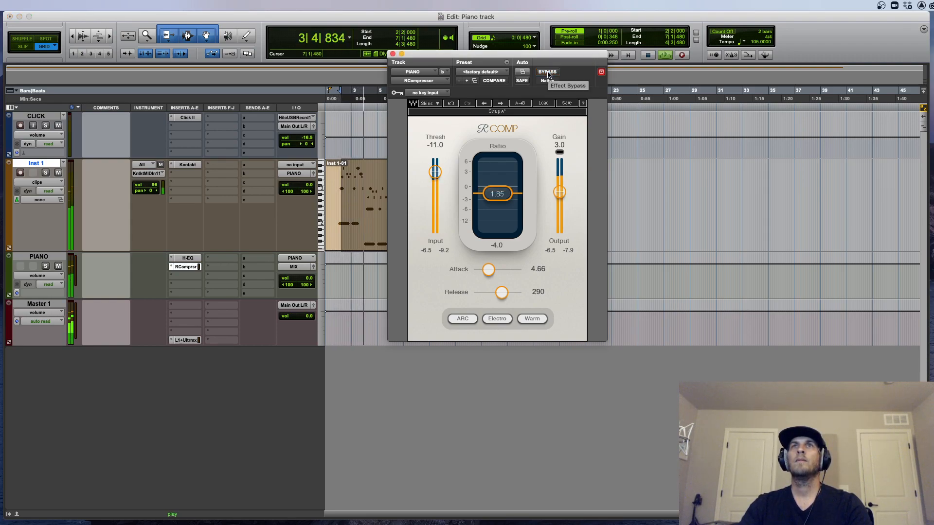
{"action": "left_click", "coordinate": [547, 72]}
{"action": "left_click", "coordinate": [547, 72]}
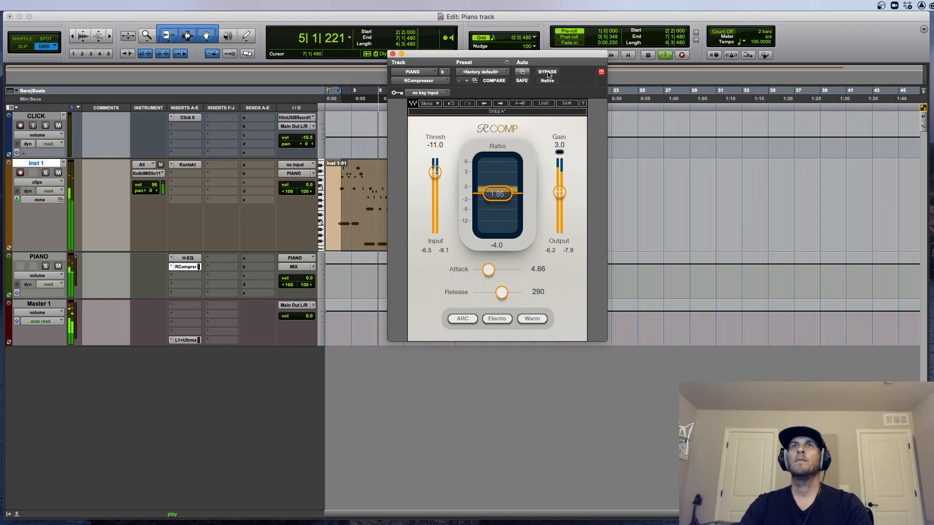
{"action": "left_click", "coordinate": [392, 54]}
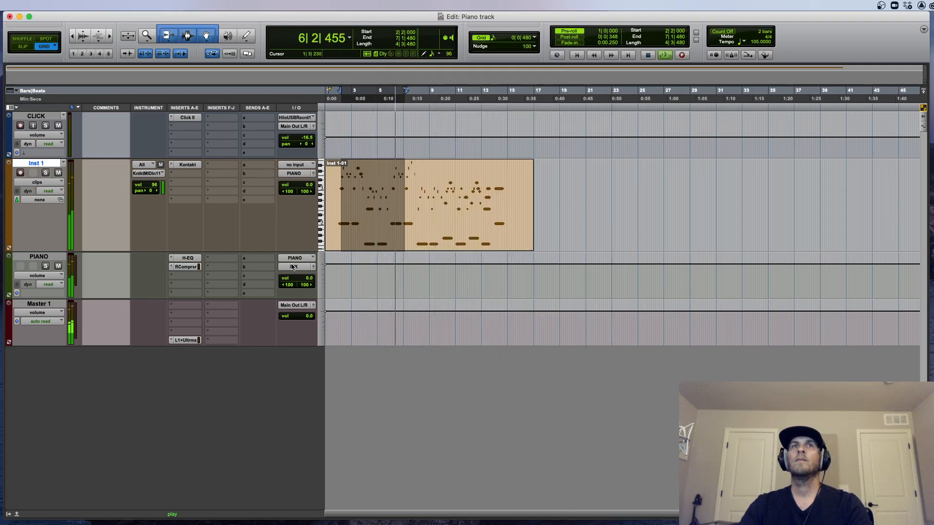
Lower the threshold of the L1 limiter on Master 1 to -5.0 during playback from bar 6, and stop playback
{"action": "left_click", "coordinate": [185, 340]}
{"action": "key", "text": "space"}
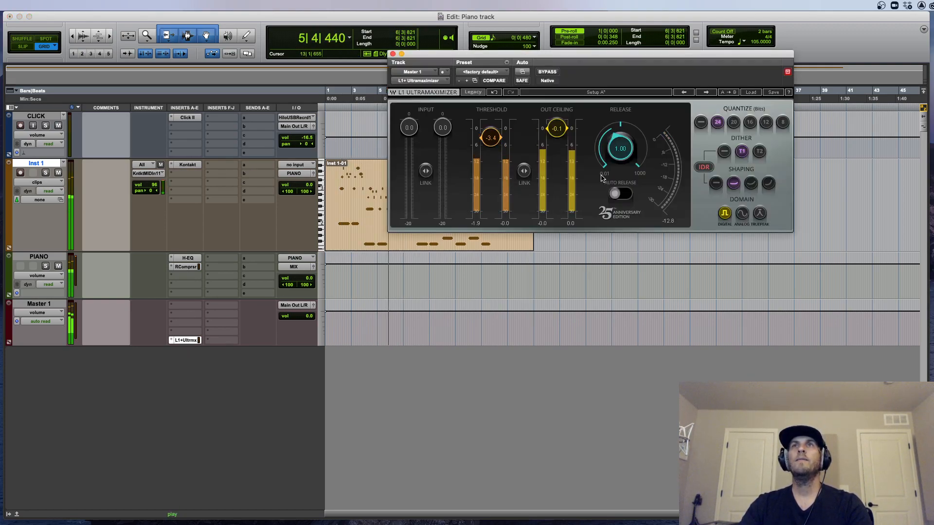
{"action": "left_click_drag", "start_coordinate": [490, 141], "coordinate": [490, 148]}
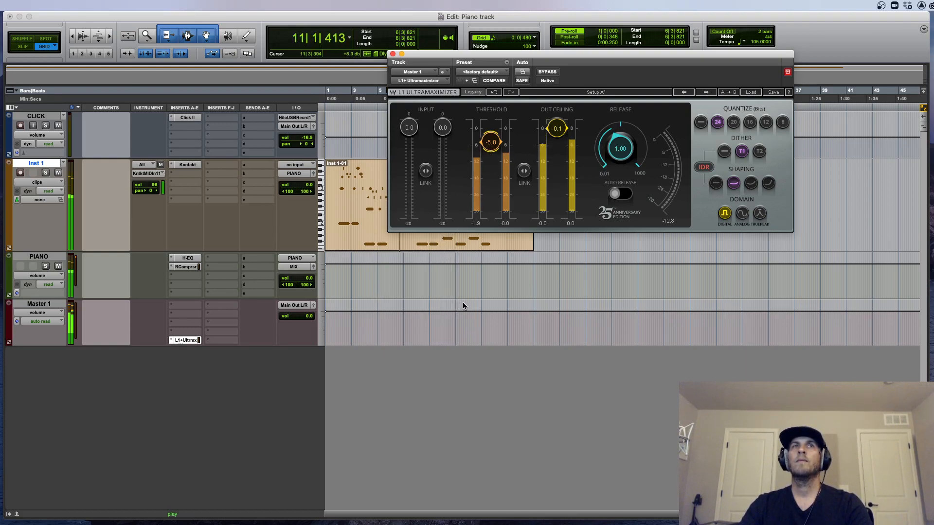
{"action": "key", "text": "space"}
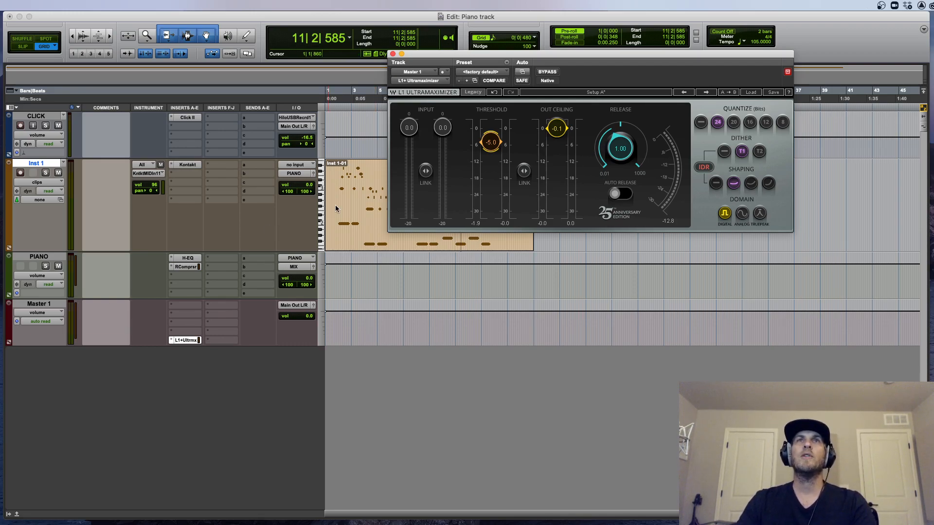
Replay the part from bar 4 and lower the limiter's threshold to -5.5
{"action": "left_click", "coordinate": [355, 206]}
{"action": "left_click", "coordinate": [367, 214]}
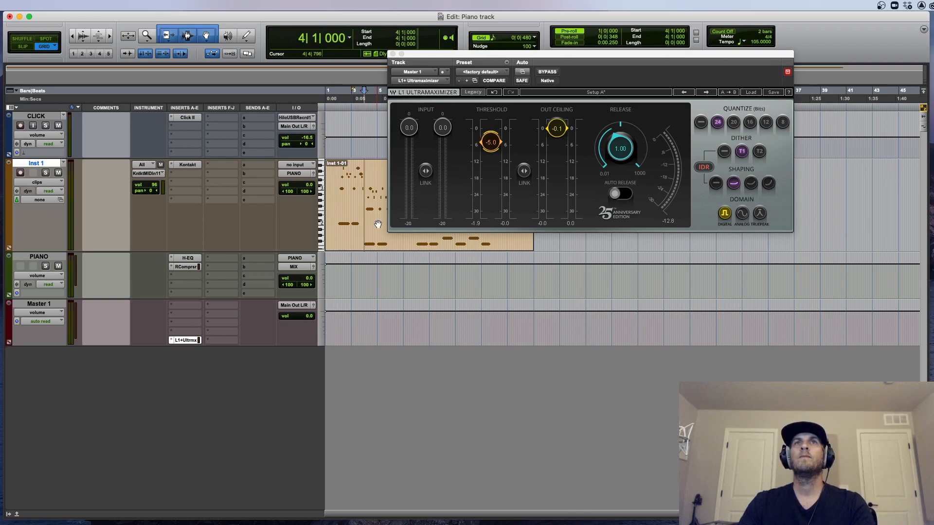
{"action": "key", "text": "space"}
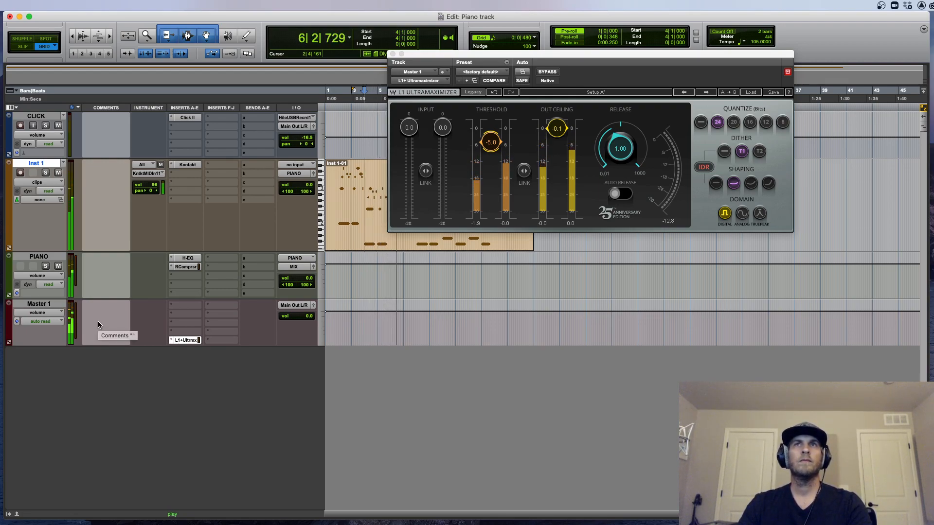
{"action": "left_click_drag", "start_coordinate": [496, 148], "coordinate": [493, 146]}
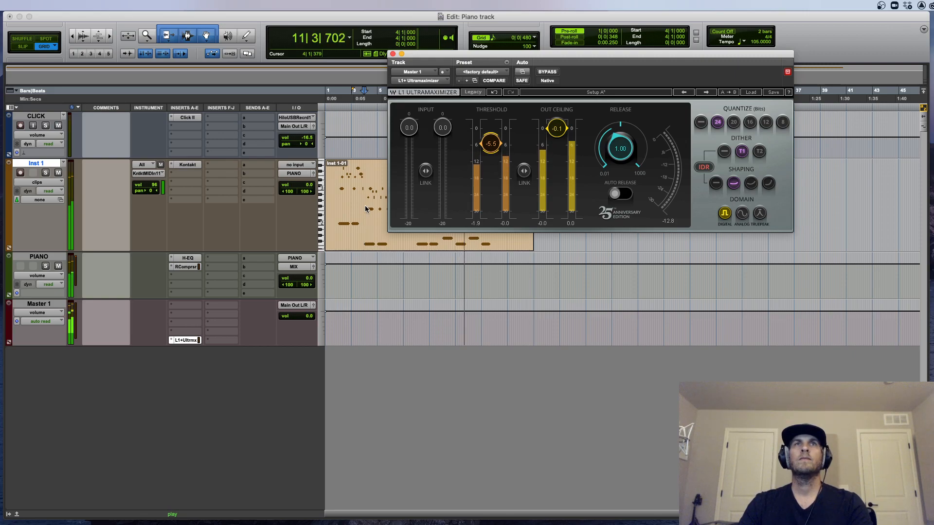
Close the open plug-in, stop playback, and check the H-EQ on the PIANO track
{"action": "left_click", "coordinate": [194, 168]}
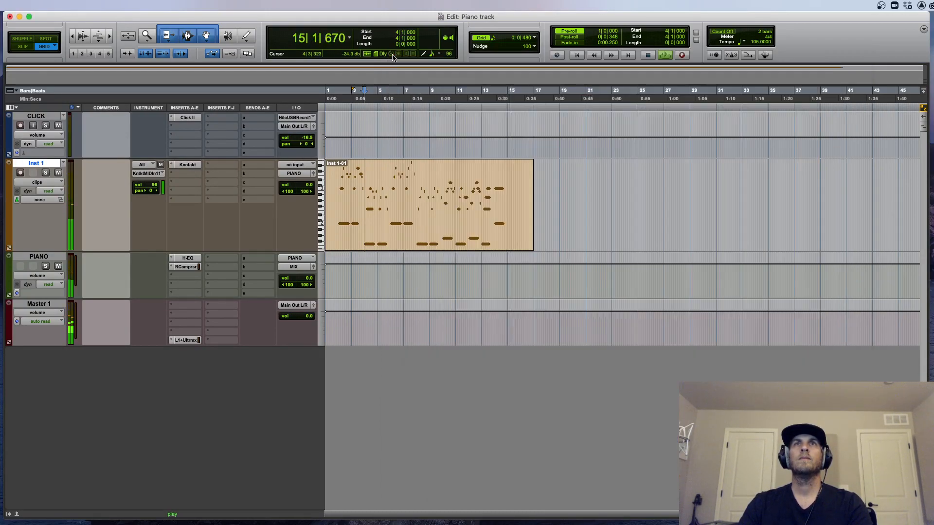
{"action": "left_click", "coordinate": [392, 54]}
{"action": "key", "text": "space"}
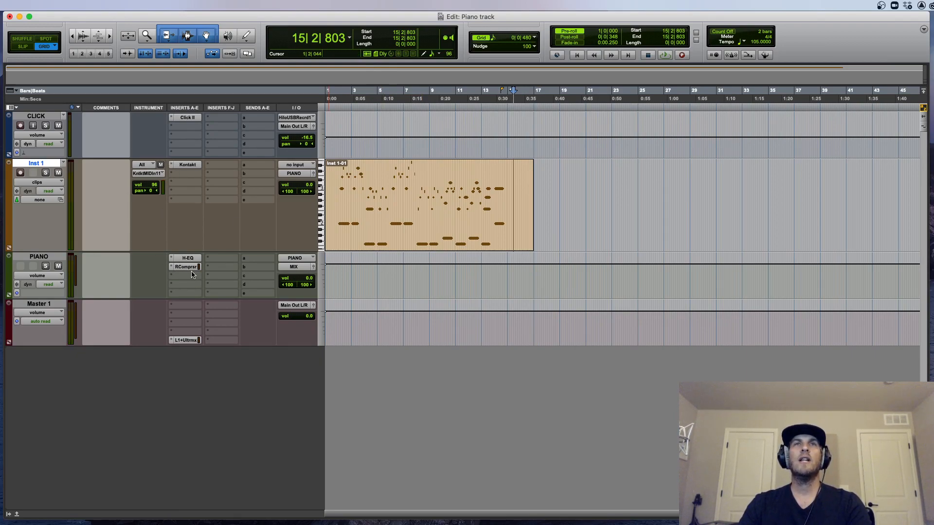
{"action": "left_click", "coordinate": [186, 259]}
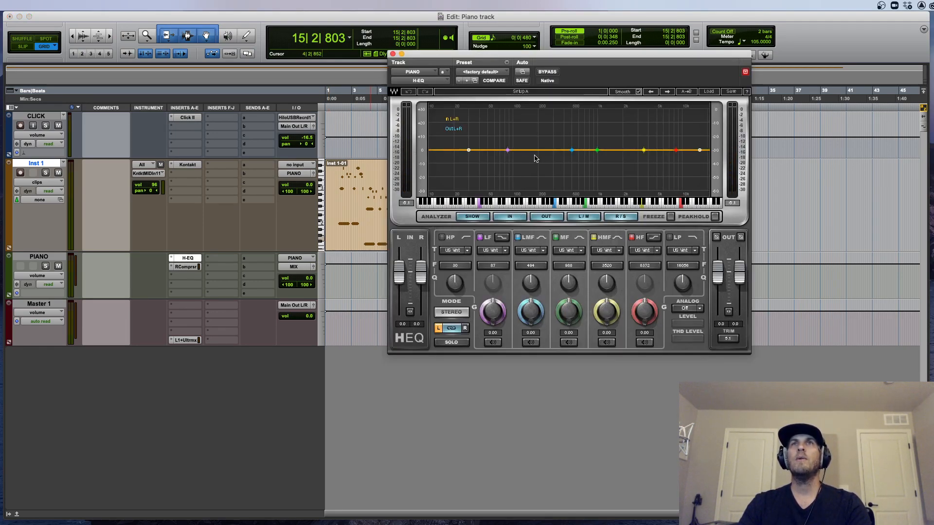
{"action": "left_click", "coordinate": [393, 54]}
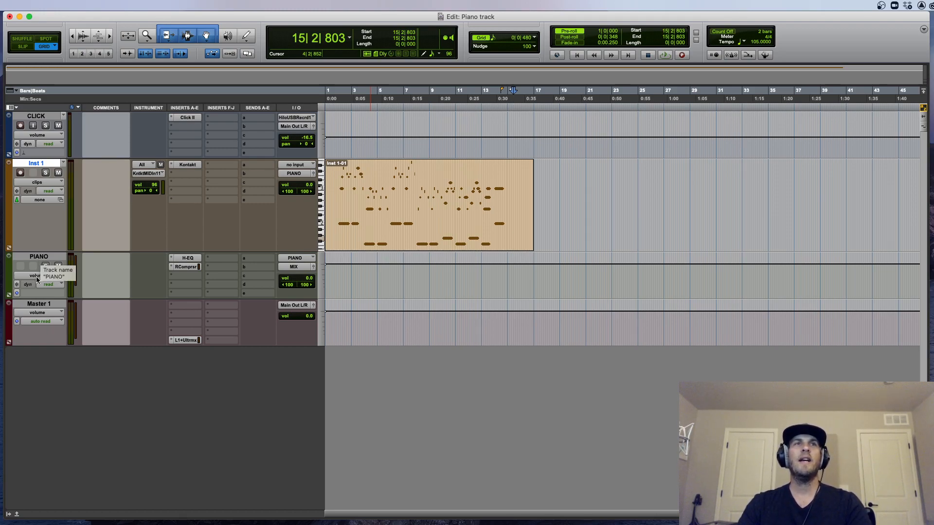
Show the hidden VERB, VERB 2 and DELAY tracks and insert the stereo ValhallaVintageVerb on VERB
{"action": "left_click", "coordinate": [8, 514]}
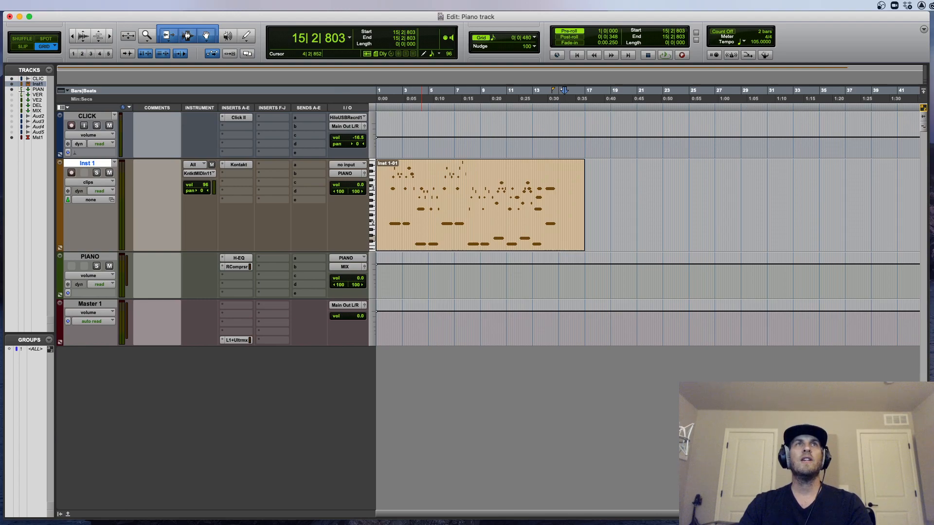
{"action": "left_click", "coordinate": [14, 105]}
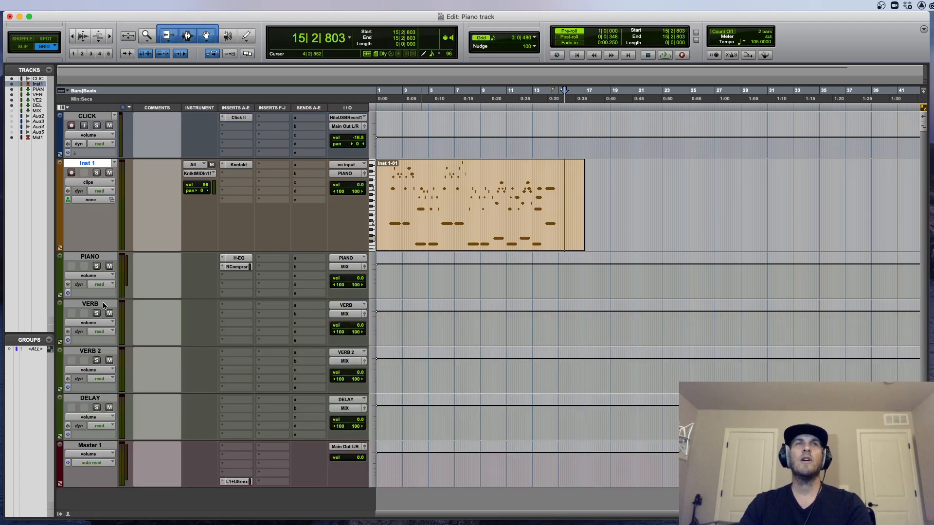
{"action": "left_click", "coordinate": [240, 309]}
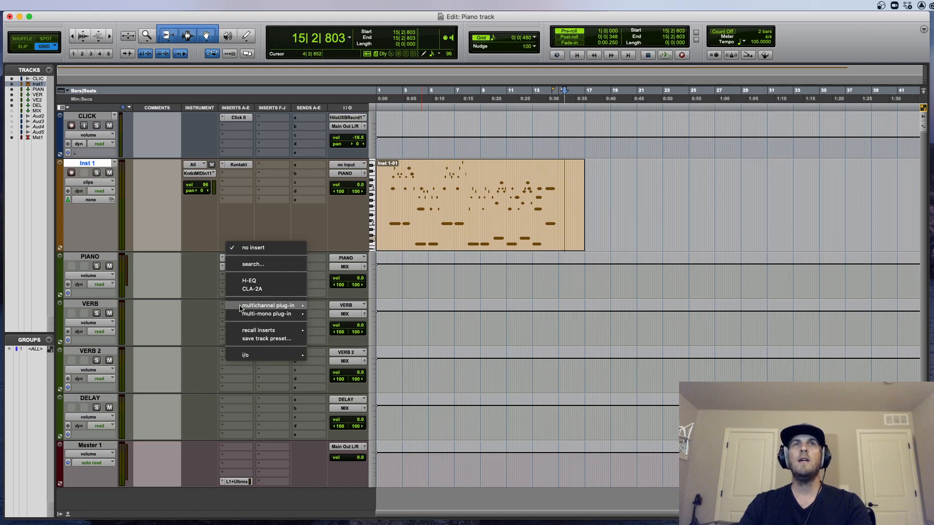
{"action": "mouse_move", "coordinate": [272, 305]}
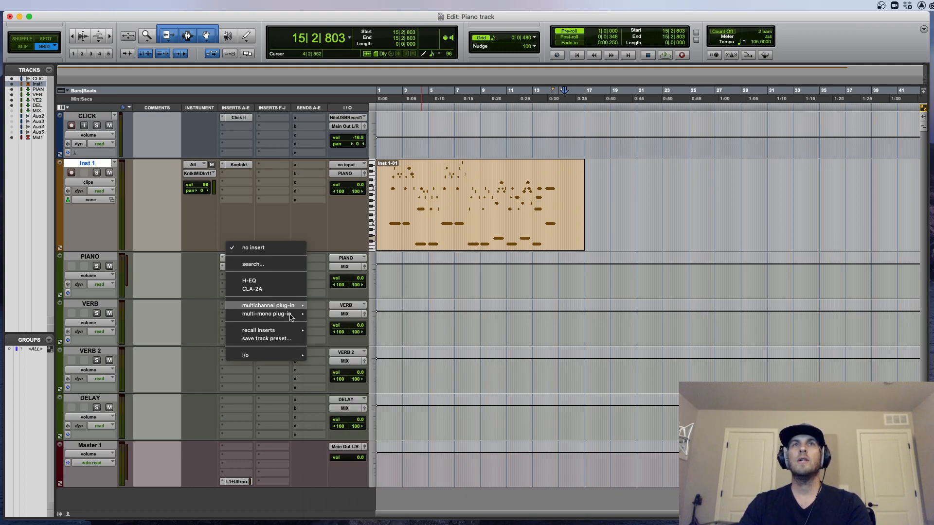
{"action": "mouse_move", "coordinate": [343, 321]}
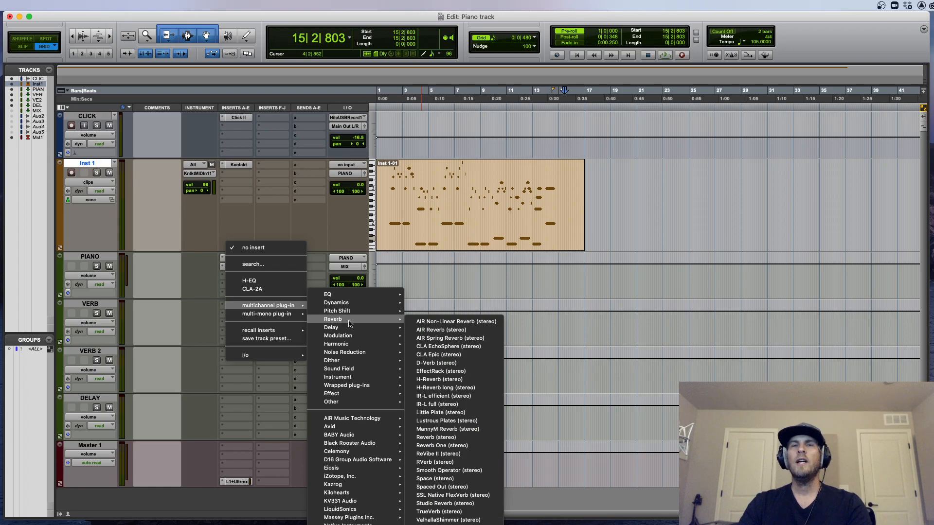
{"action": "left_click", "coordinate": [447, 520]}
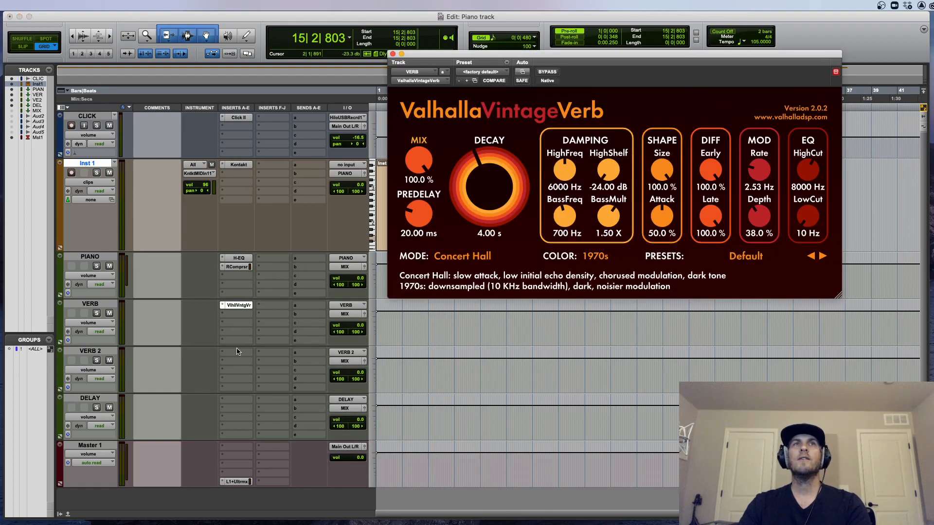
Insert the stereo ValhallaShimmer reverb as the first insert on the VERB 2 track
{"action": "left_click", "coordinate": [234, 354]}
{"action": "mouse_move", "coordinate": [281, 358]}
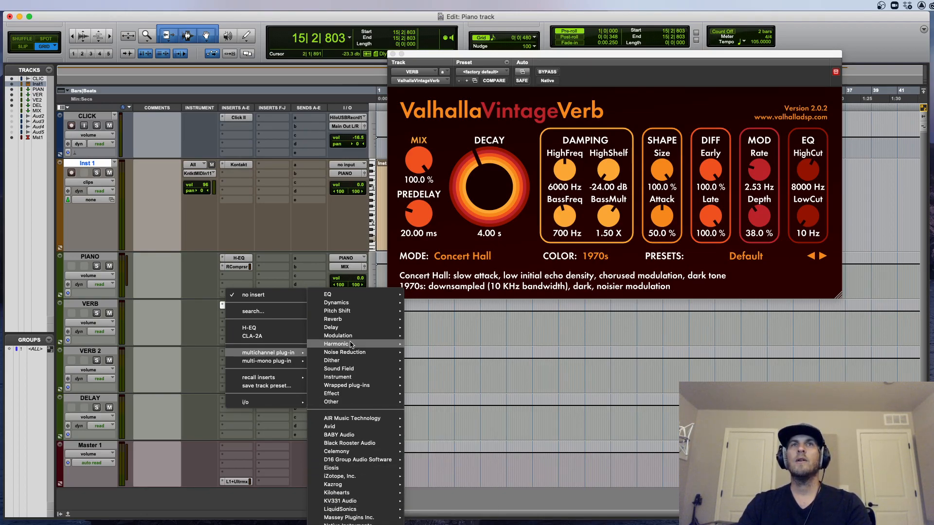
{"action": "mouse_move", "coordinate": [351, 321]}
{"action": "left_click", "coordinate": [447, 520]}
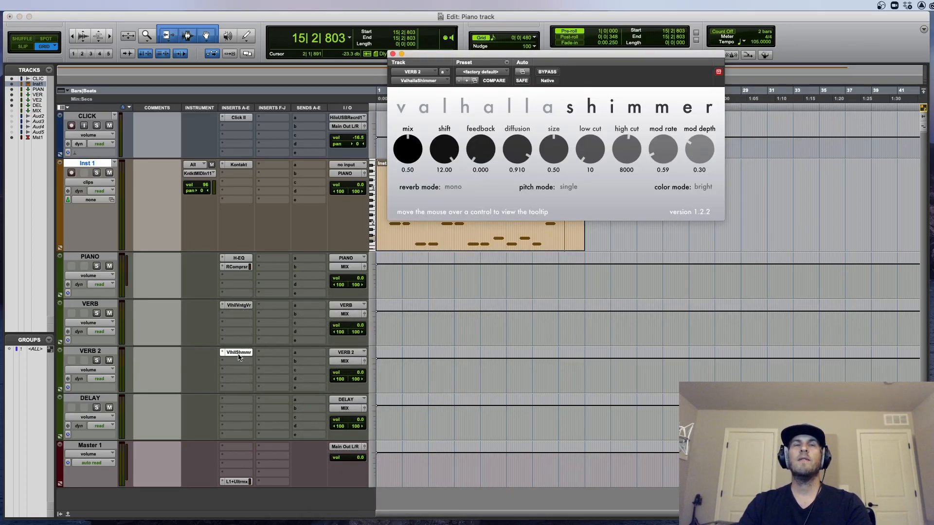
Insert the basic stereo Delay plug-in as the first insert on the DELAY track
{"action": "left_click", "coordinate": [237, 402]}
{"action": "mouse_move", "coordinate": [239, 400]}
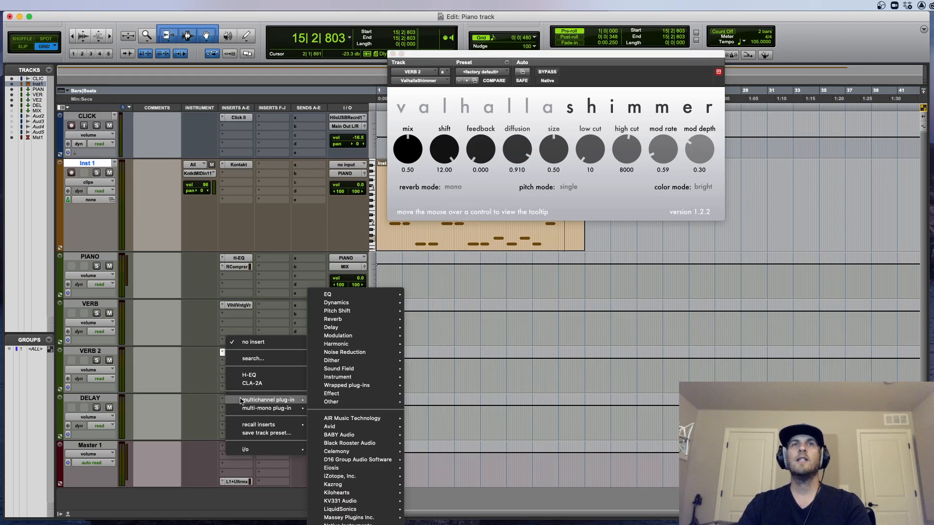
{"action": "mouse_move", "coordinate": [341, 328]}
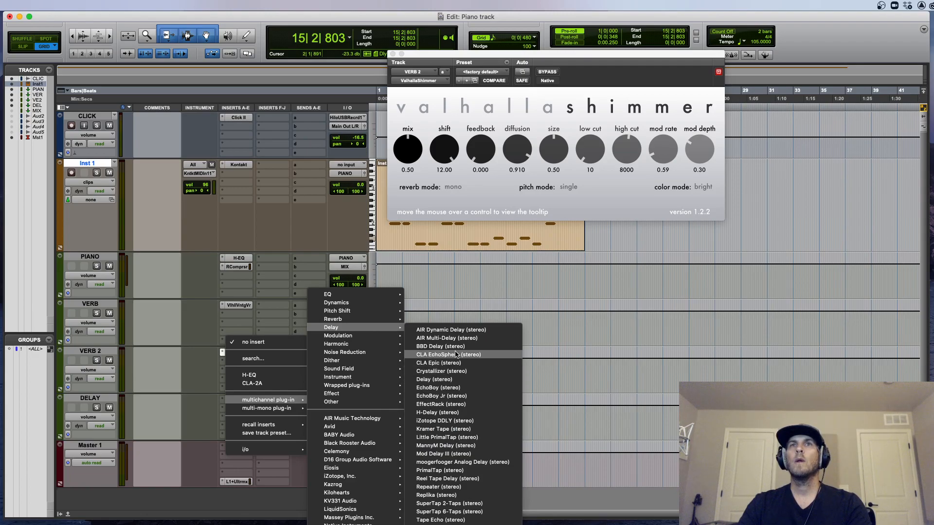
{"action": "left_click", "coordinate": [439, 380]}
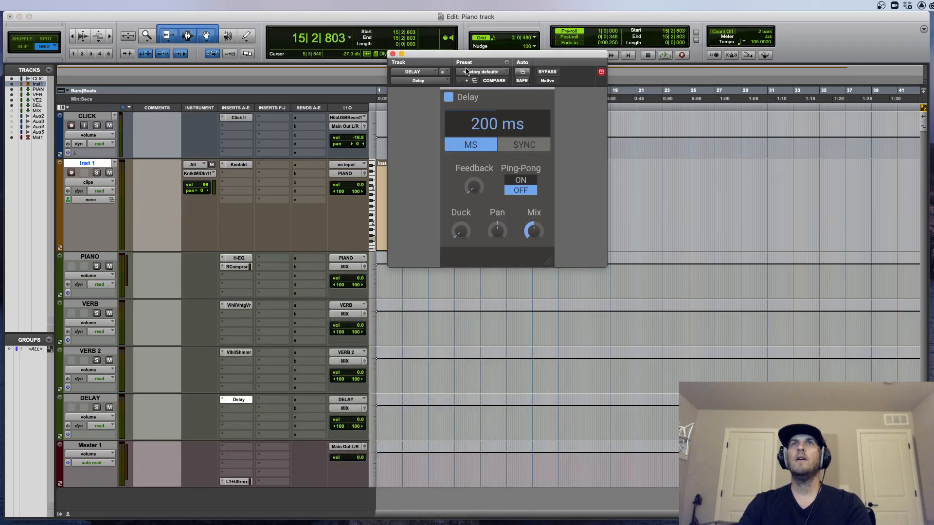
Replace the plug-in on the DELAY track with the stereo H-Delay and move its window clear of the mixer columns
{"action": "left_click", "coordinate": [428, 82]}
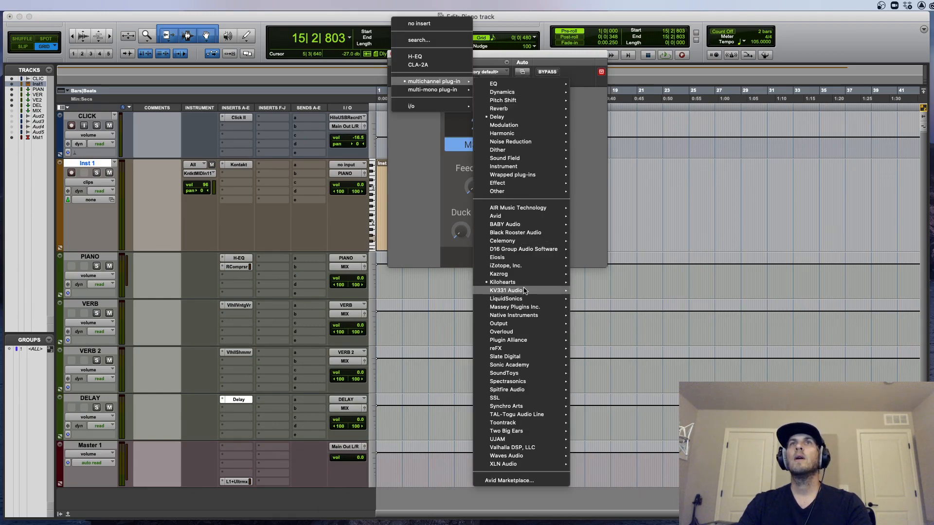
{"action": "mouse_move", "coordinate": [506, 123]}
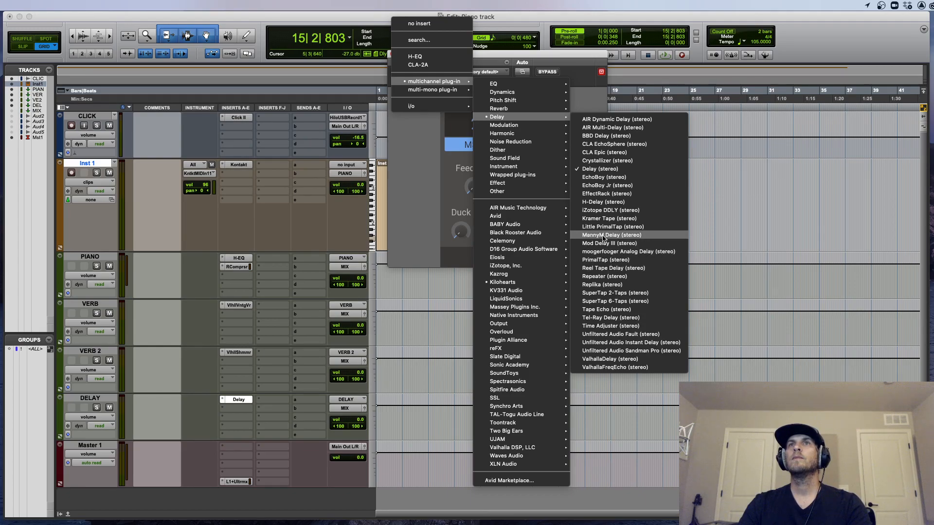
{"action": "left_click", "coordinate": [603, 202]}
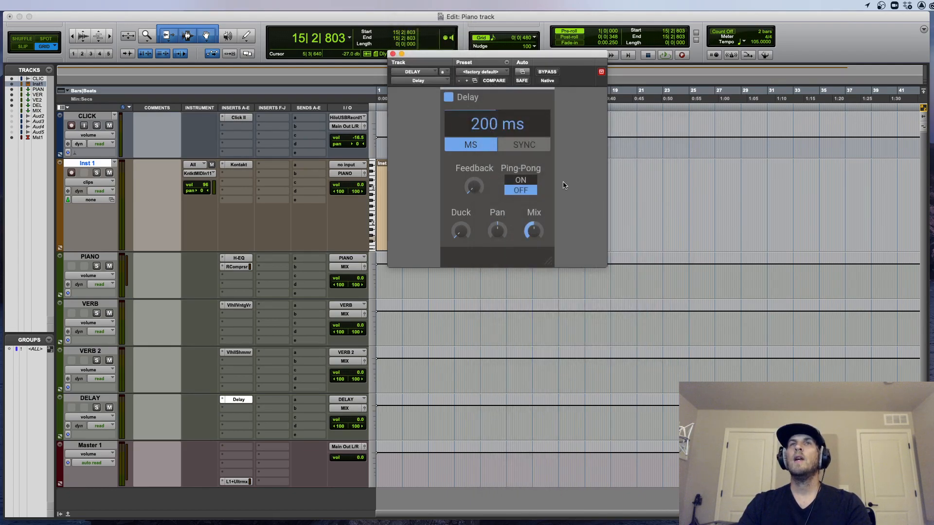
{"action": "left_click", "coordinate": [562, 121]}
{"action": "left_click_drag", "start_coordinate": [389, 51], "coordinate": [470, 79]}
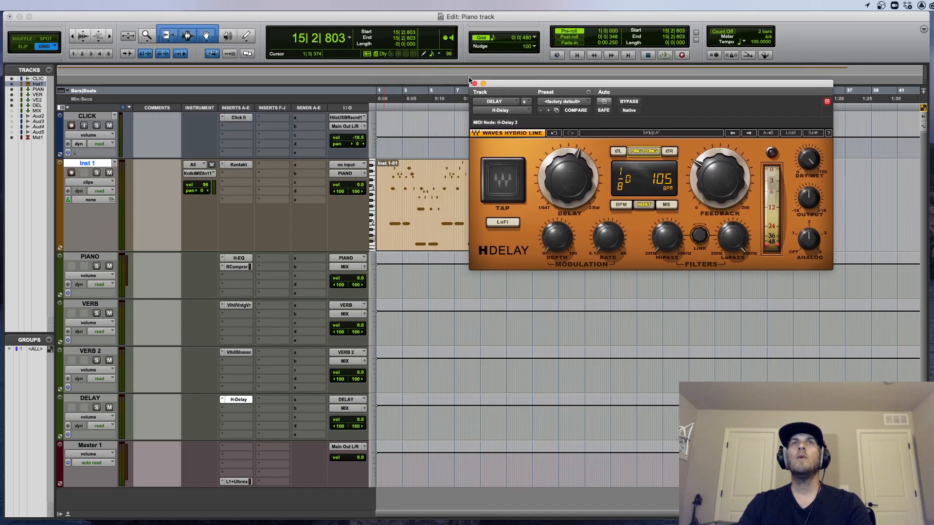
Add a send from Inst 1 to the stereo VERB bus and raise its level to about -10.5
{"action": "left_click", "coordinate": [307, 168]}
{"action": "mouse_move", "coordinate": [319, 175]}
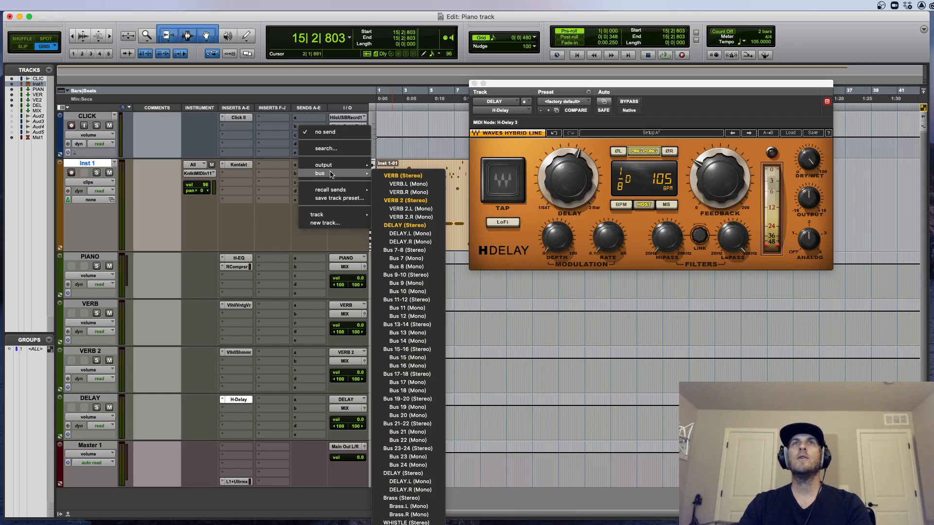
{"action": "left_click", "coordinate": [389, 175]}
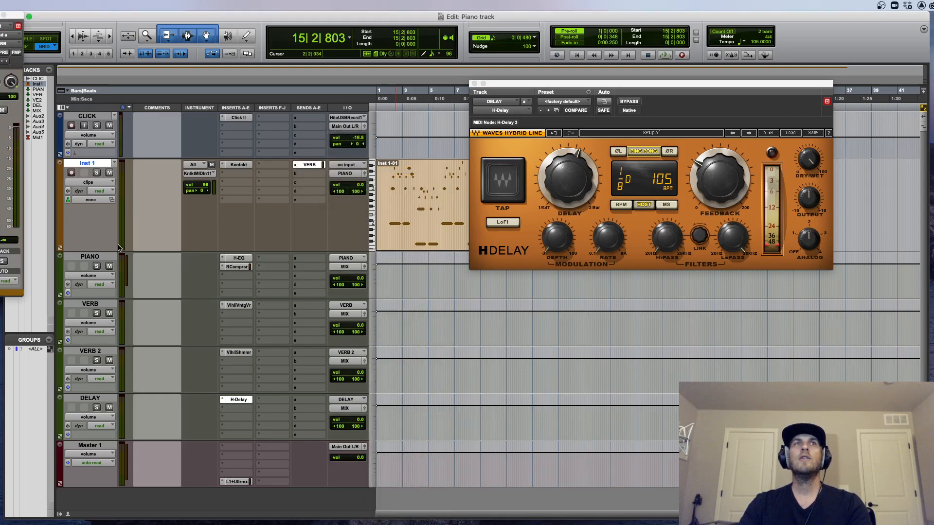
{"action": "left_click_drag", "start_coordinate": [19, 14], "coordinate": [280, 117]}
{"action": "left_click_drag", "start_coordinate": [257, 331], "coordinate": [258, 273]}
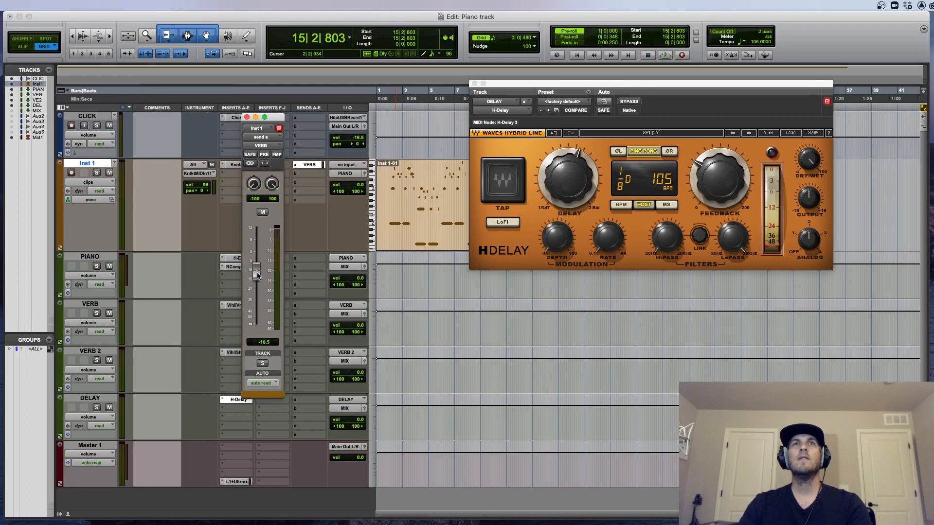
Add a second send from Inst 1 to the stereo VERB 2 bus and raise its level to about -8.6
{"action": "left_click", "coordinate": [247, 117]}
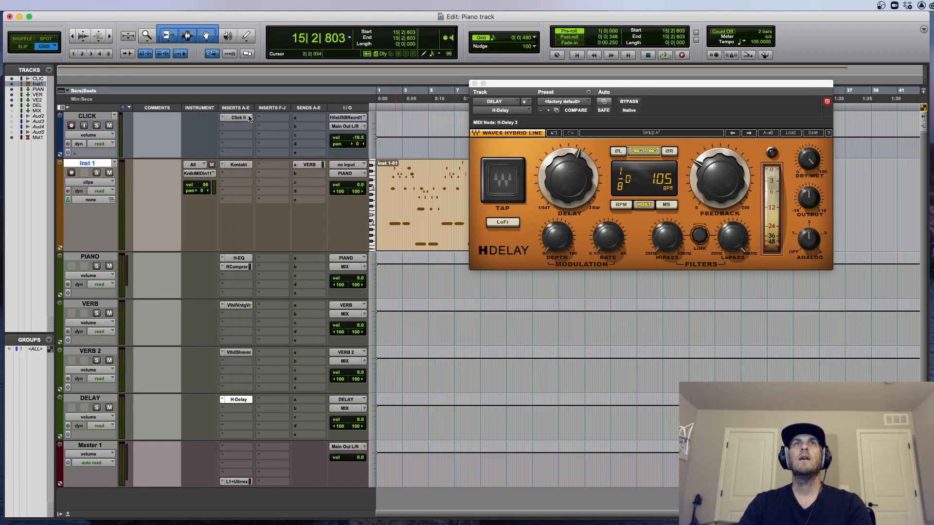
{"action": "left_click", "coordinate": [305, 182]}
{"action": "mouse_move", "coordinate": [336, 182]}
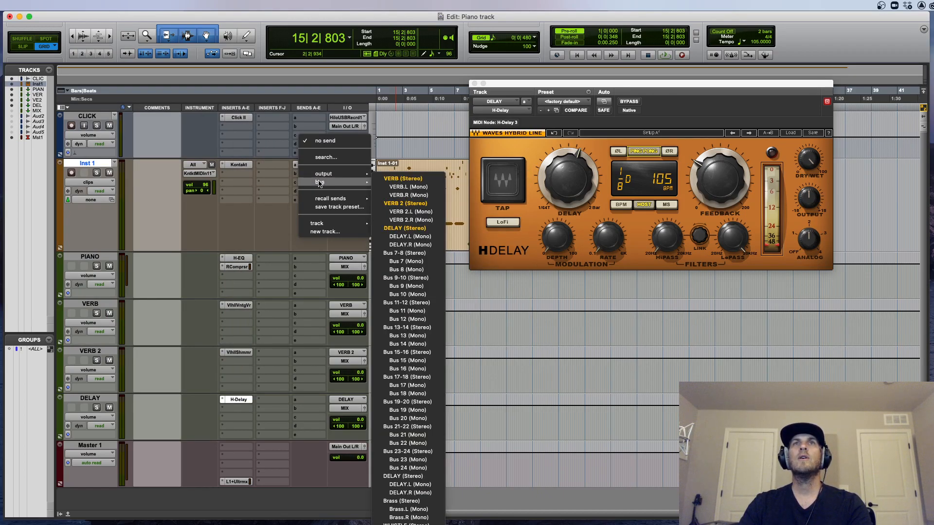
{"action": "left_click", "coordinate": [406, 204]}
{"action": "left_click_drag", "start_coordinate": [256, 322], "coordinate": [257, 276]}
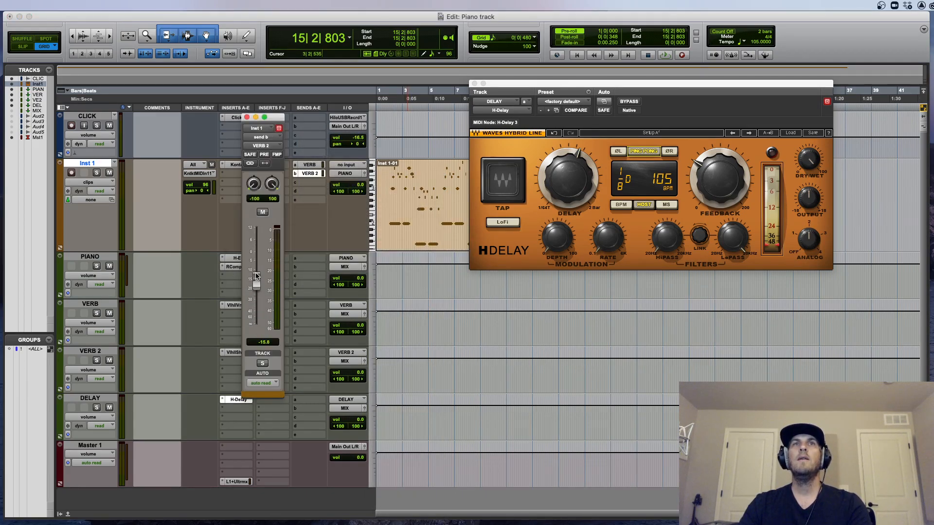
{"action": "left_click", "coordinate": [246, 117]}
Add a third send from Inst 1 to the stereo DELAY bus and raise its level to about -9.1
{"action": "left_click", "coordinate": [306, 182]}
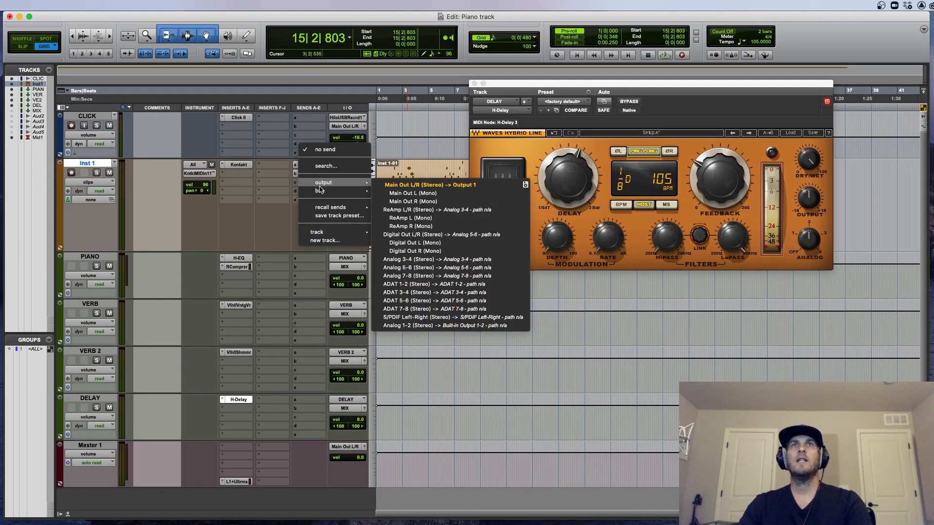
{"action": "mouse_move", "coordinate": [320, 190]}
{"action": "left_click", "coordinate": [393, 228]}
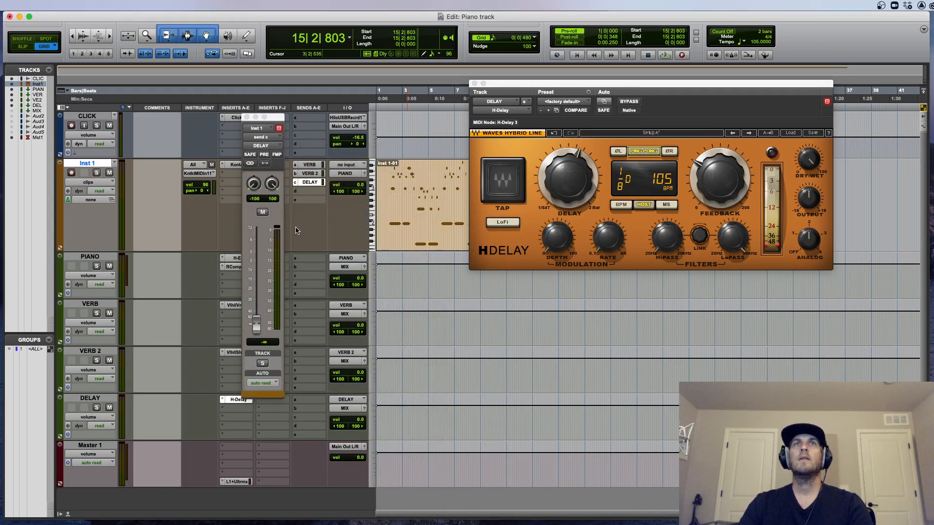
{"action": "left_click_drag", "start_coordinate": [256, 324], "coordinate": [258, 267]}
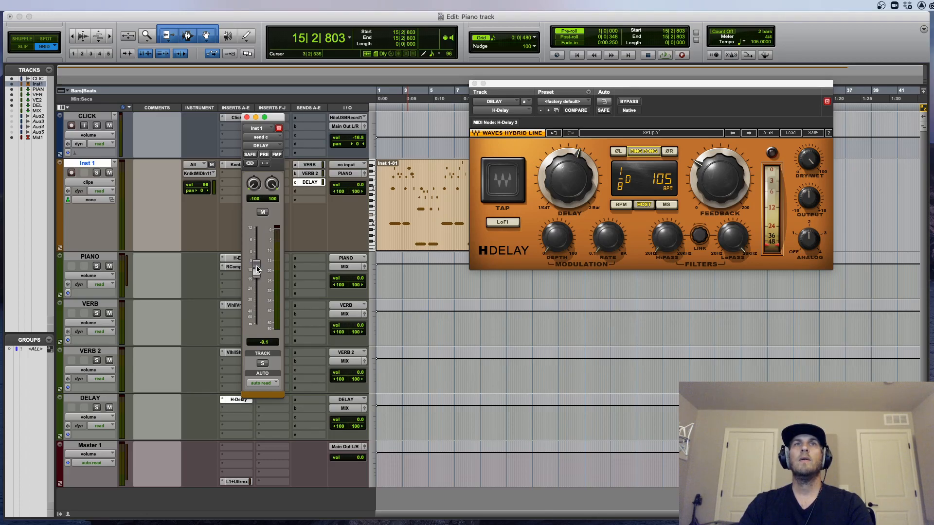
{"action": "left_click", "coordinate": [247, 117]}
Mute the VERB 2 and DELAY sends on Inst 1 and play the piano part from around bar 3
{"action": "left_click_drag", "start_coordinate": [308, 187], "coordinate": [308, 170]}
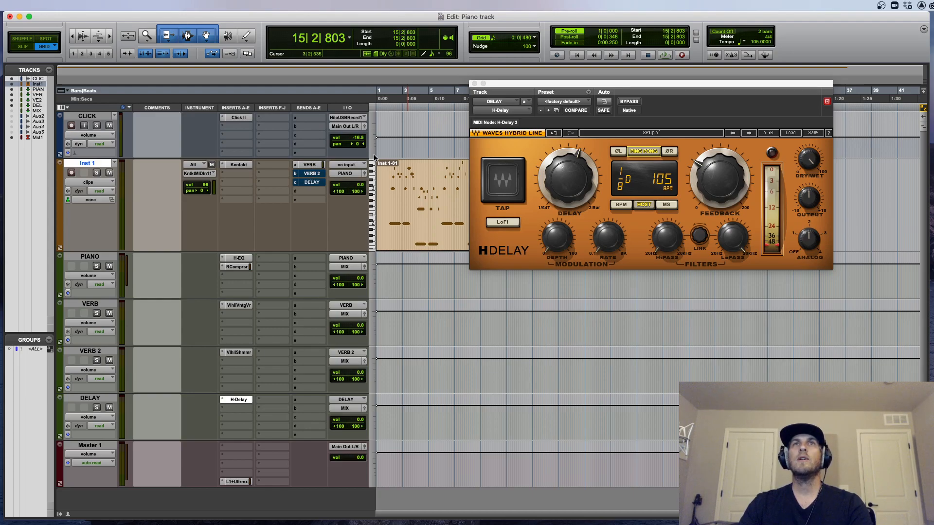
{"action": "left_click", "coordinate": [406, 184]}
{"action": "key", "text": "space"}
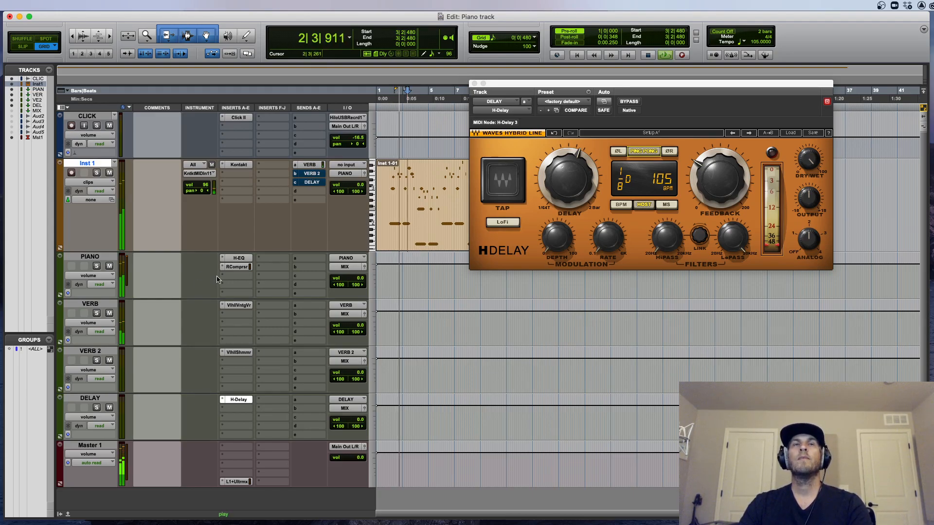
Set the ValhallaVintageVerb on the VERB track to a decay of 19.31 s and a low cut of 430 Hz
{"action": "left_click", "coordinate": [238, 267]}
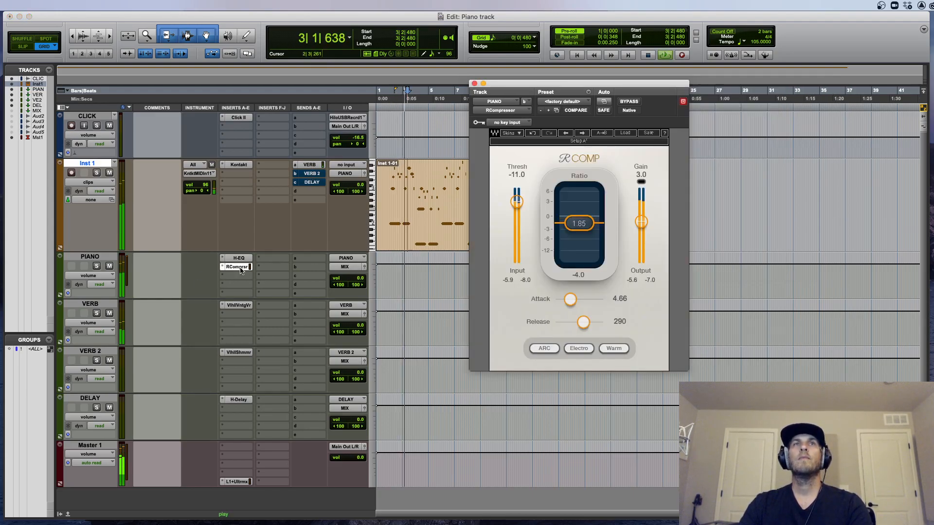
{"action": "left_click", "coordinate": [238, 305]}
{"action": "left_click_drag", "start_coordinate": [702, 83], "coordinate": [648, 129]}
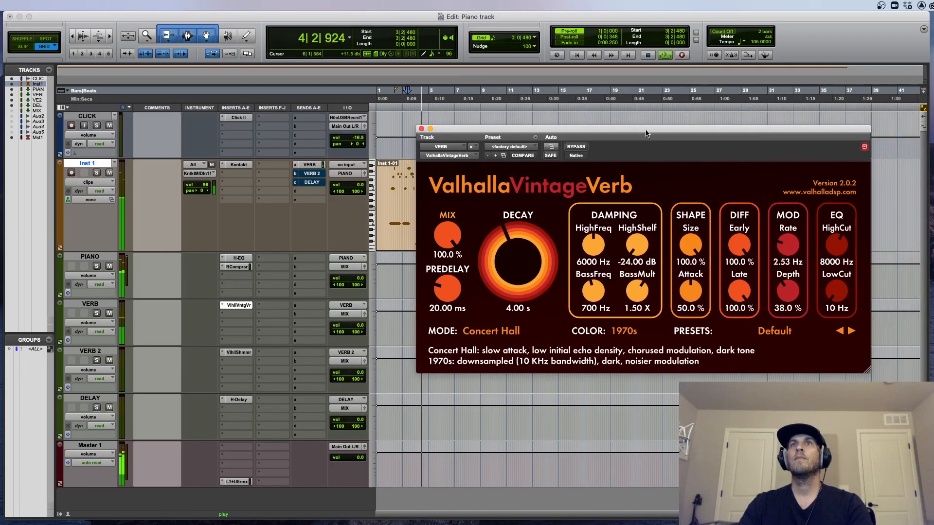
{"action": "left_click_drag", "start_coordinate": [546, 256], "coordinate": [790, 265]}
{"action": "left_click_drag", "start_coordinate": [836, 292], "coordinate": [834, 277]}
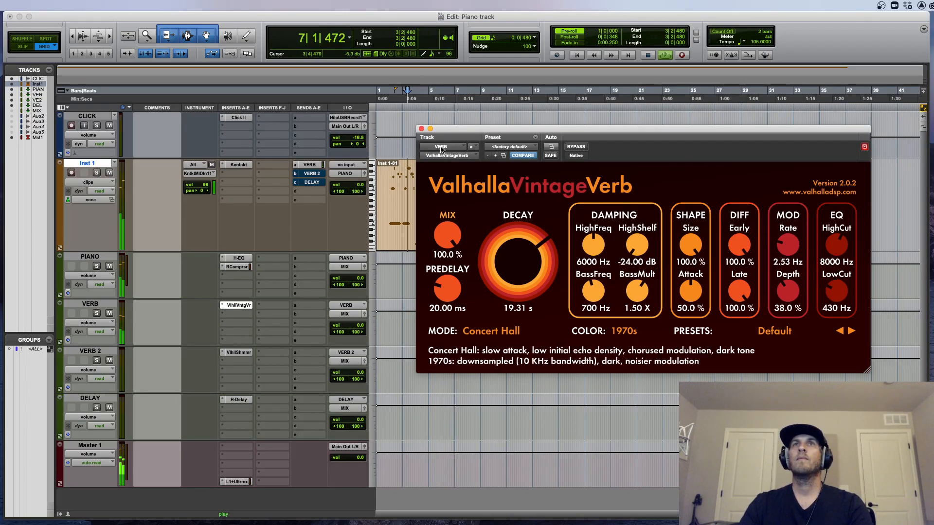
Close the reverb window and compare the playback with the VERB track muted and unmuted before stopping
{"action": "left_click", "coordinate": [422, 129]}
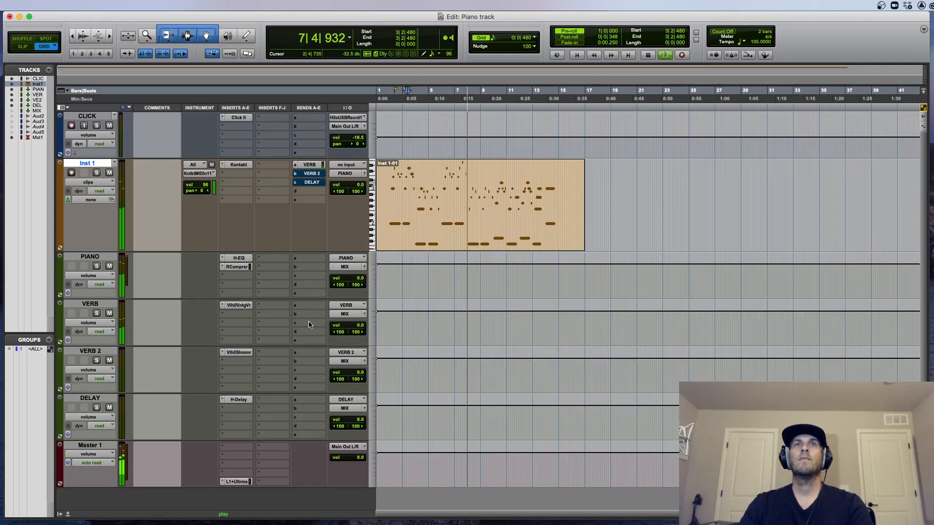
{"action": "left_click", "coordinate": [110, 314]}
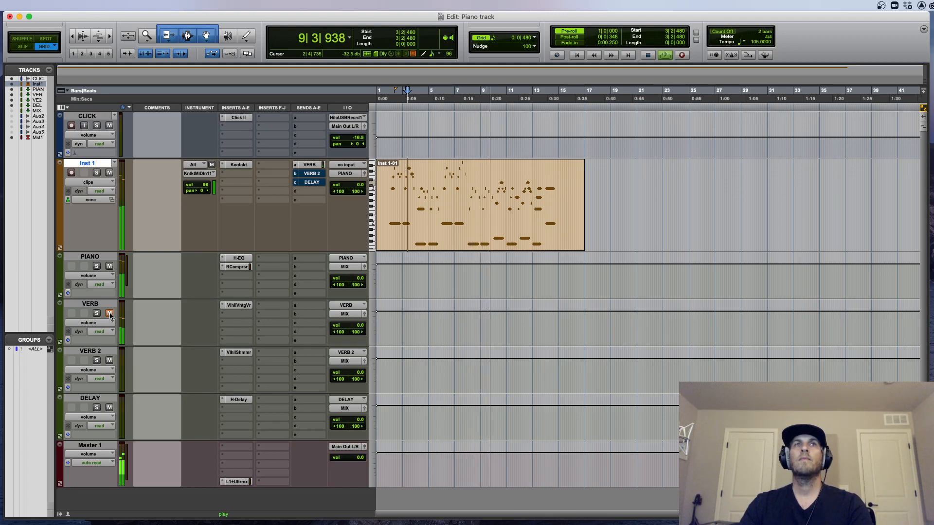
{"action": "key", "text": "space"}
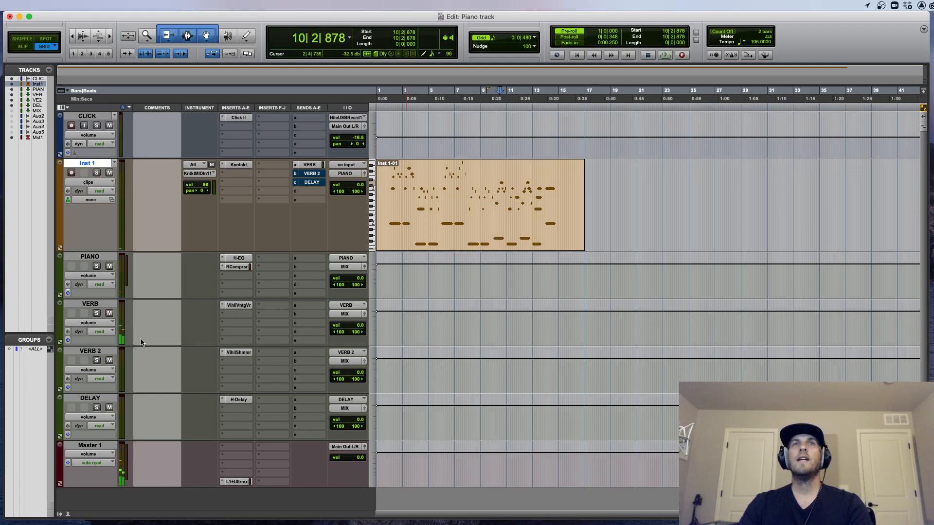
Reactivate the VERB 2 send on Inst 1 and play the piano part from around bar 6
{"action": "left_click", "coordinate": [311, 174]}
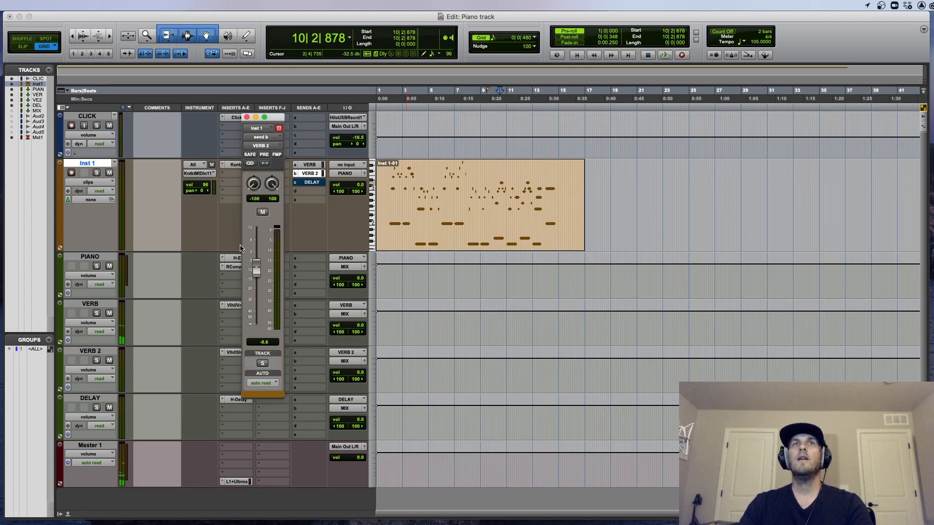
{"action": "left_click", "coordinate": [247, 118]}
{"action": "left_click", "coordinate": [444, 191]}
{"action": "key", "text": "space"}
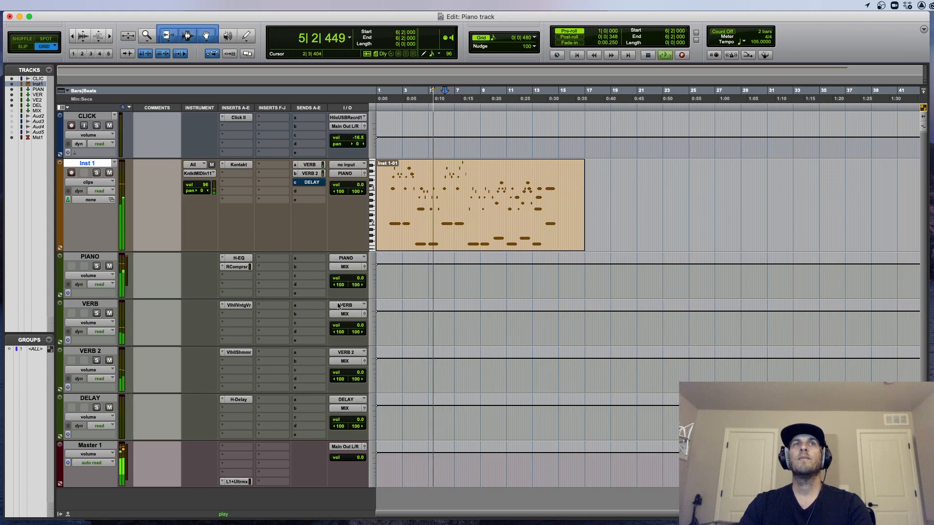
Load the Steve's Swell Shine preset in the ValhallaShimmer on VERB 2, with the mix at 0.85
{"action": "left_click", "coordinate": [238, 352]}
{"action": "left_click_drag", "start_coordinate": [509, 223], "coordinate": [509, 204]}
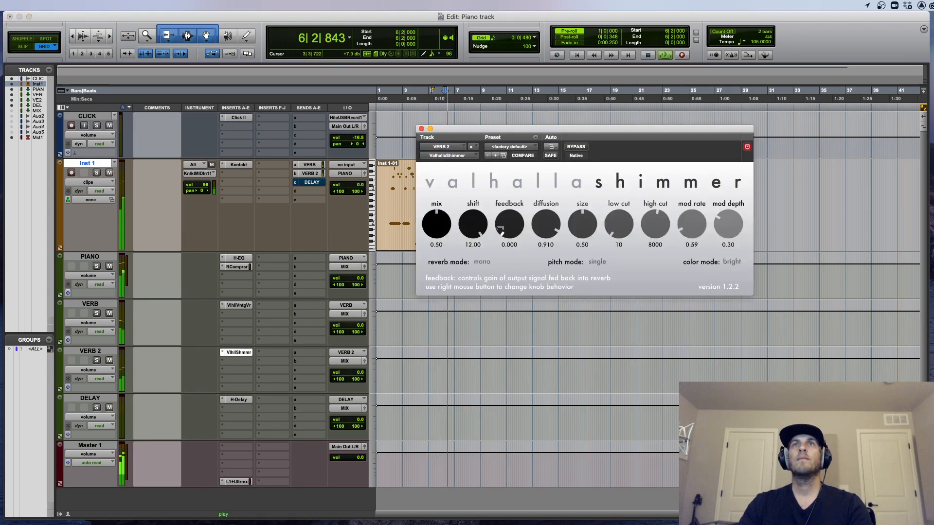
{"action": "left_click", "coordinate": [509, 147]}
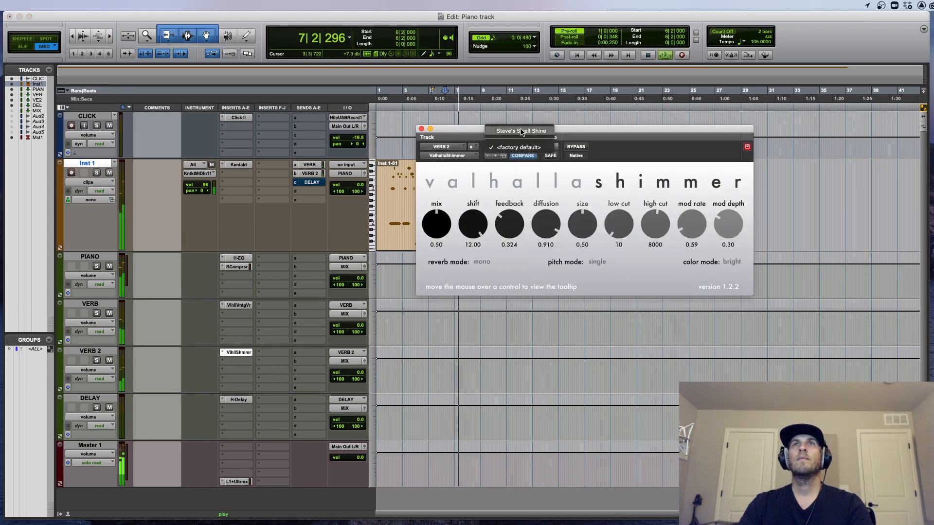
{"action": "left_click", "coordinate": [515, 138]}
{"action": "left_click_drag", "start_coordinate": [448, 221], "coordinate": [446, 238]}
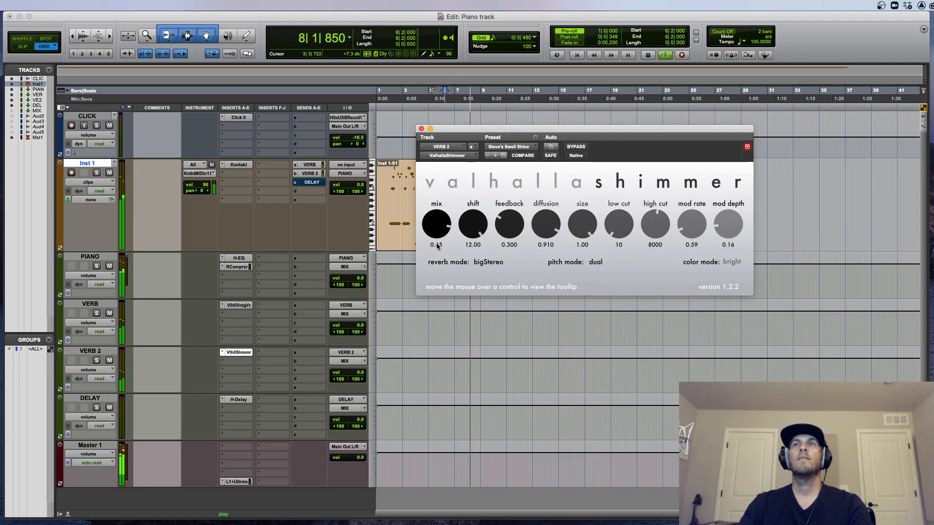
{"action": "left_click", "coordinate": [421, 129]}
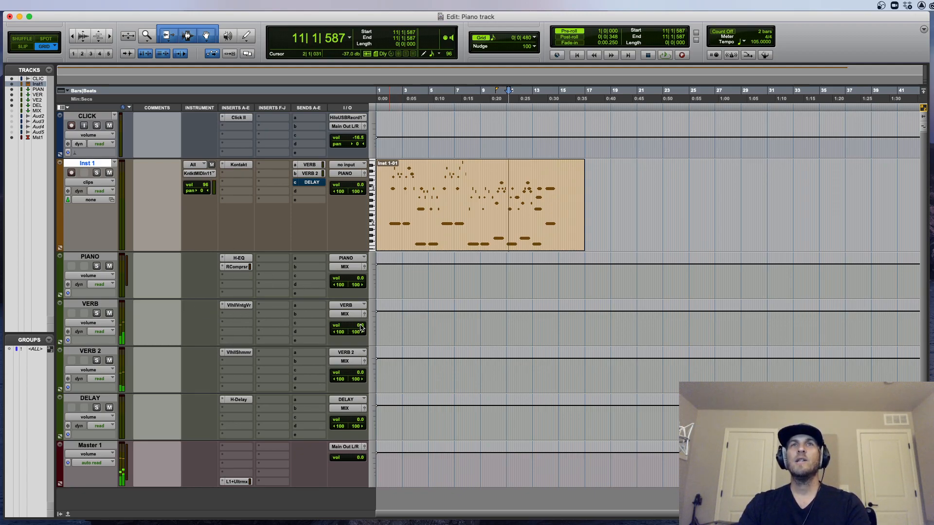
Lower the VERB track volume to -15.2 and the VERB 2 track volume to -16.5
{"action": "left_click_drag", "start_coordinate": [360, 327], "coordinate": [360, 336]}
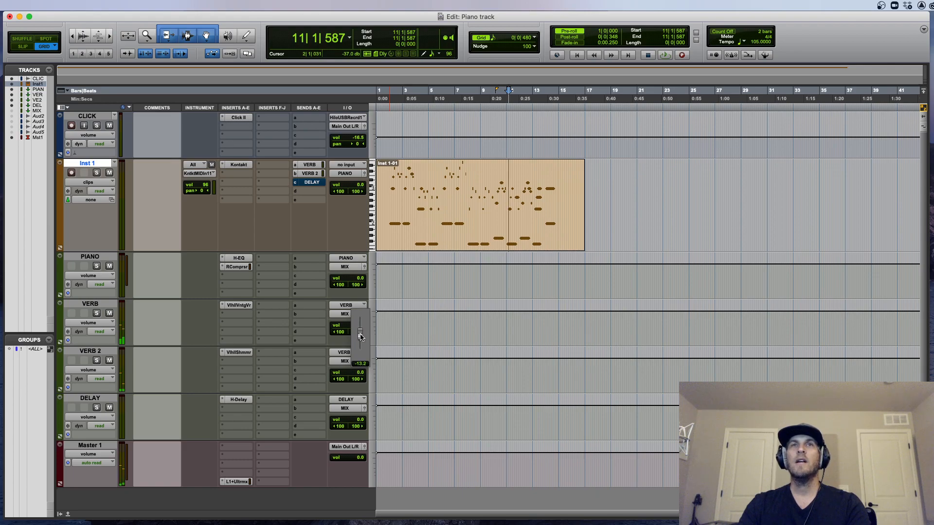
{"action": "left_click_drag", "start_coordinate": [360, 372], "coordinate": [360, 385]}
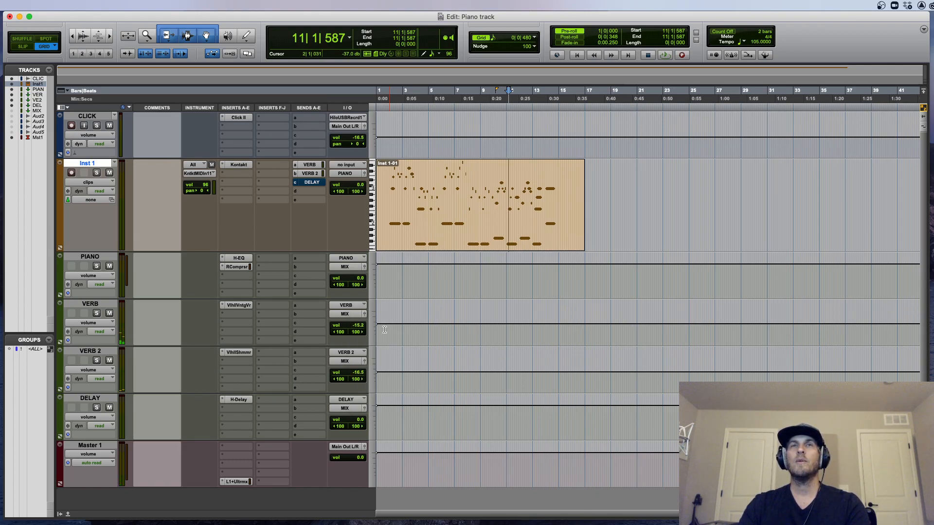
Reactivate the DELAY send on Inst 1 and play the piano part from bar 4
{"action": "left_click", "coordinate": [318, 175]}
{"action": "left_click", "coordinate": [247, 117]}
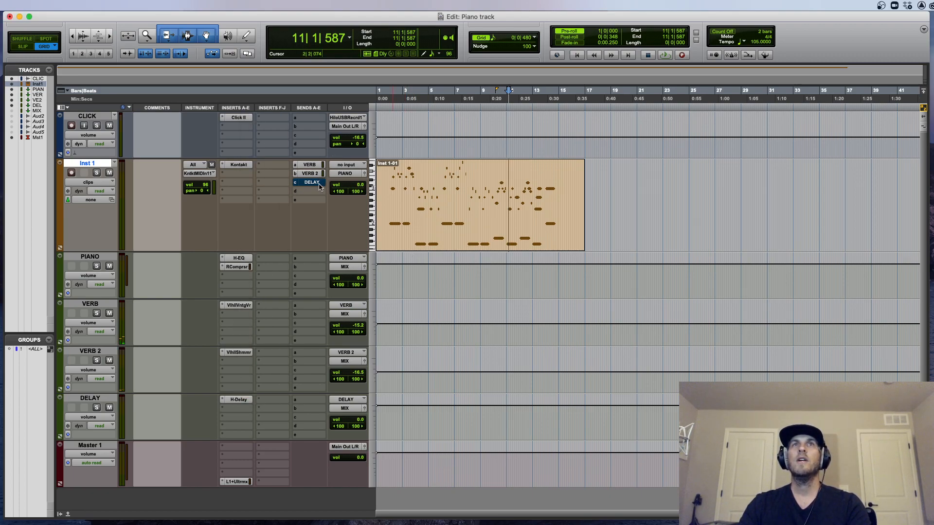
{"action": "left_click", "coordinate": [414, 189]}
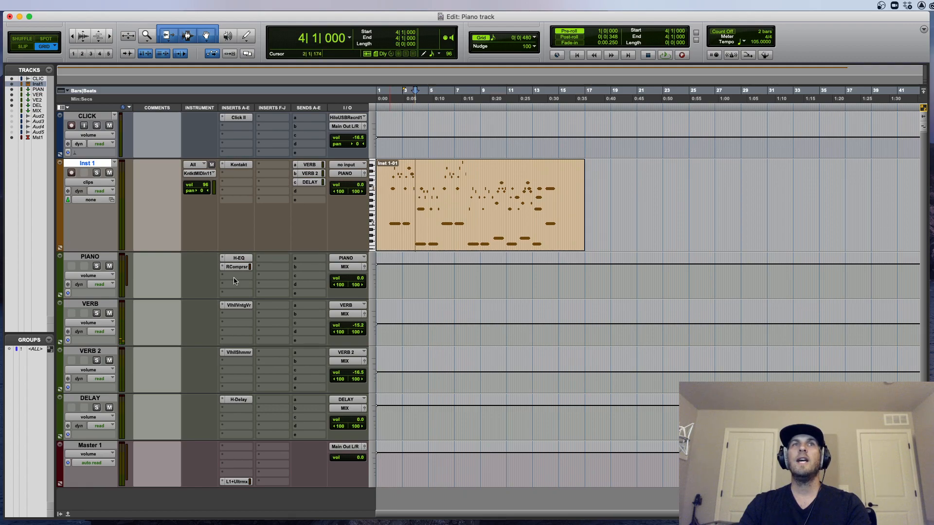
{"action": "key", "text": "space"}
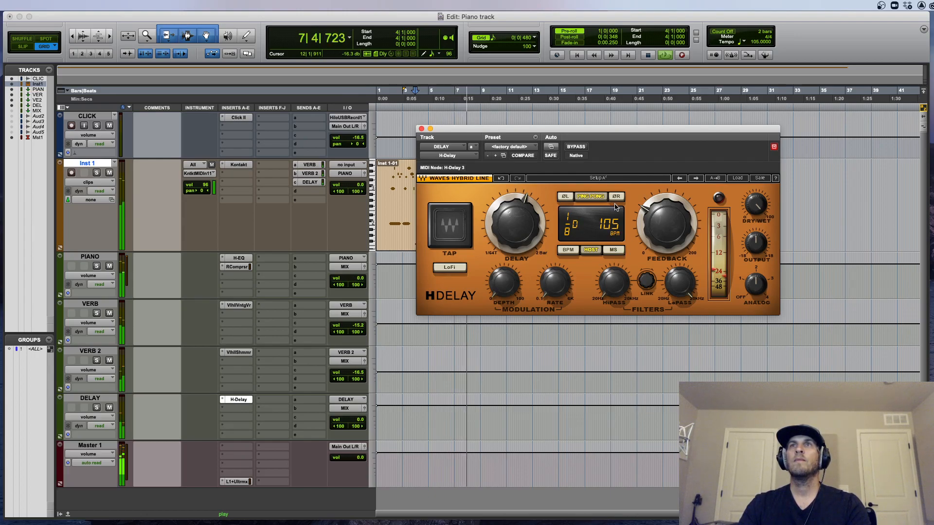
Lower the DELAY track volume to -9.9 during playback, close the H-Delay window and stop
{"action": "left_click", "coordinate": [360, 422]}
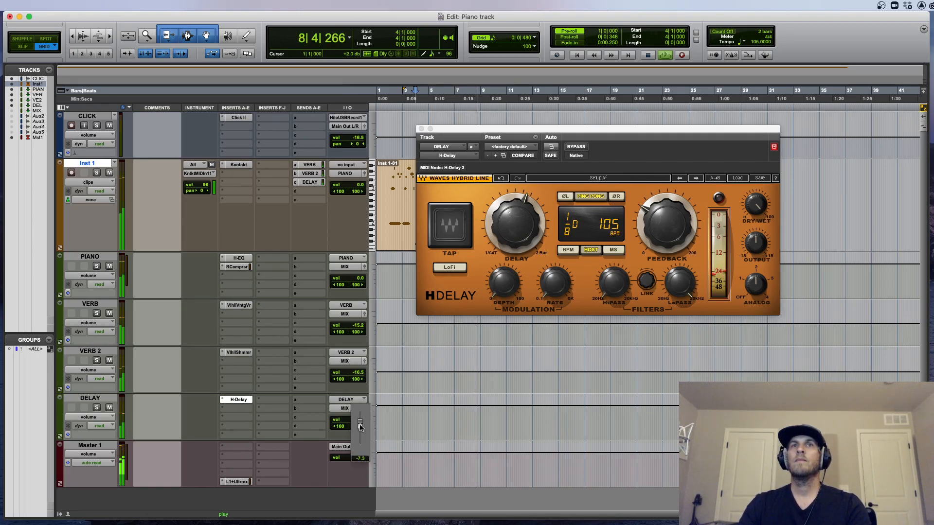
{"action": "left_click", "coordinate": [421, 128]}
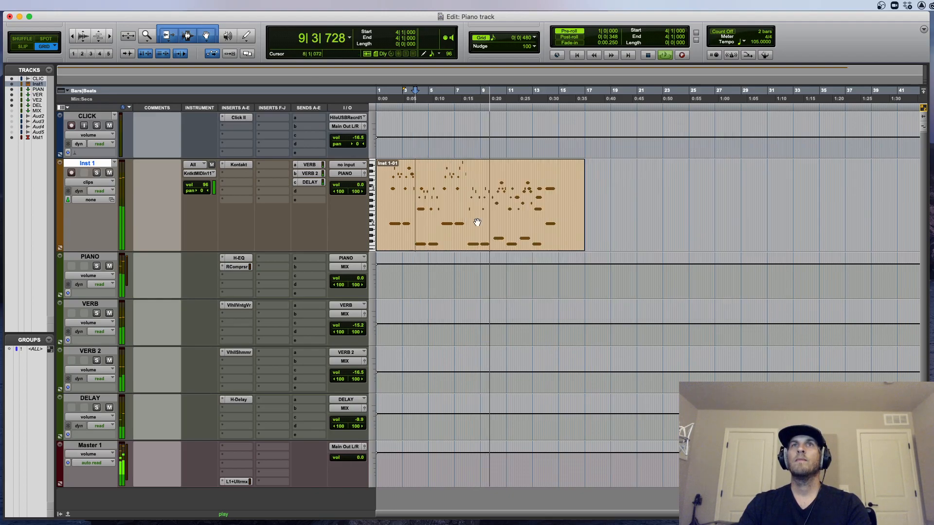
{"action": "key", "text": "space"}
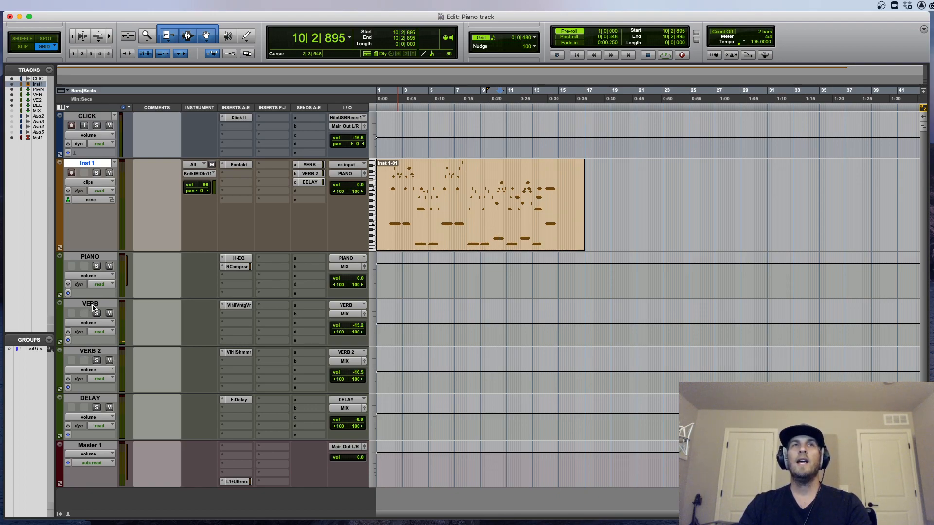
Select the Inst 1 clip range from about 4|3|480 to 12|2|000 and start playing it
{"action": "left_click", "coordinate": [424, 189]}
{"action": "left_click_drag", "start_coordinate": [424, 189], "coordinate": [523, 198]}
{"action": "key", "text": "space"}
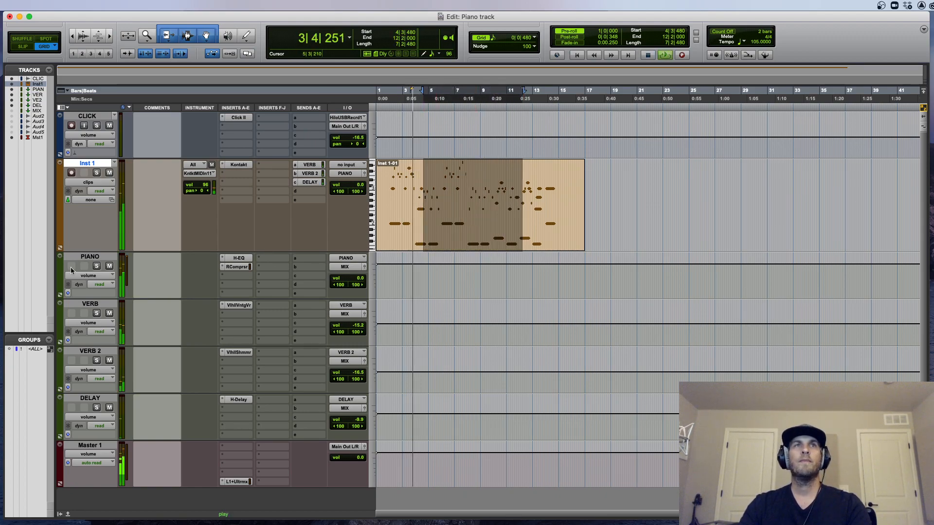
Mute the VERB, VERB 2 and DELAY tracks to hear the piano without effects
{"action": "left_click", "coordinate": [109, 313]}
{"action": "left_click", "coordinate": [109, 361]}
{"action": "left_click", "coordinate": [110, 408]}
Unmute the VERB track, audition it at a volume of 0.0 and lower it to -15.8
{"action": "left_click", "coordinate": [110, 313]}
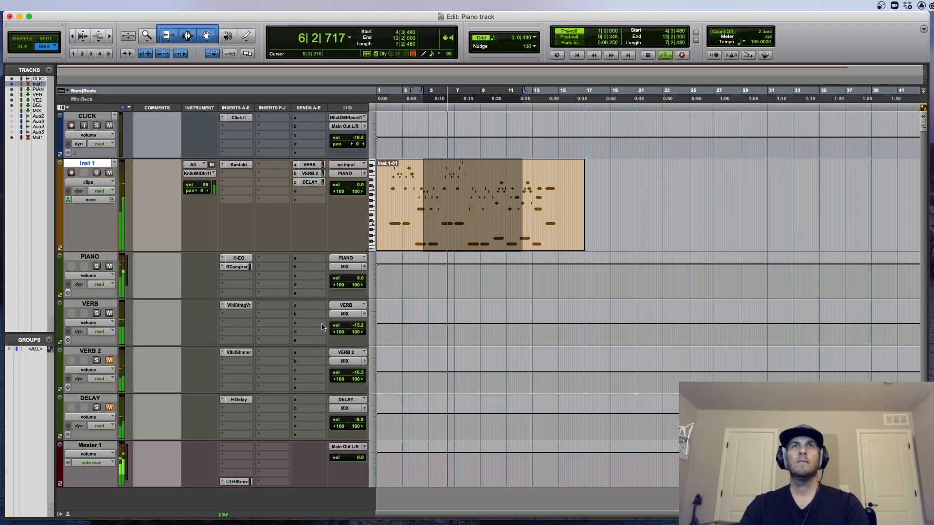
{"action": "left_click", "coordinate": [360, 326], "text": "alt"}
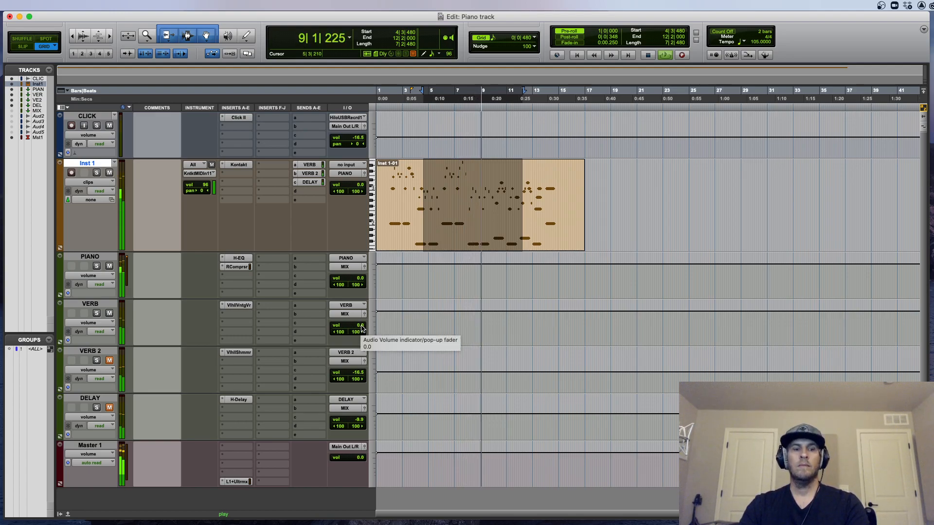
{"action": "left_click_drag", "start_coordinate": [361, 327], "coordinate": [361, 340]}
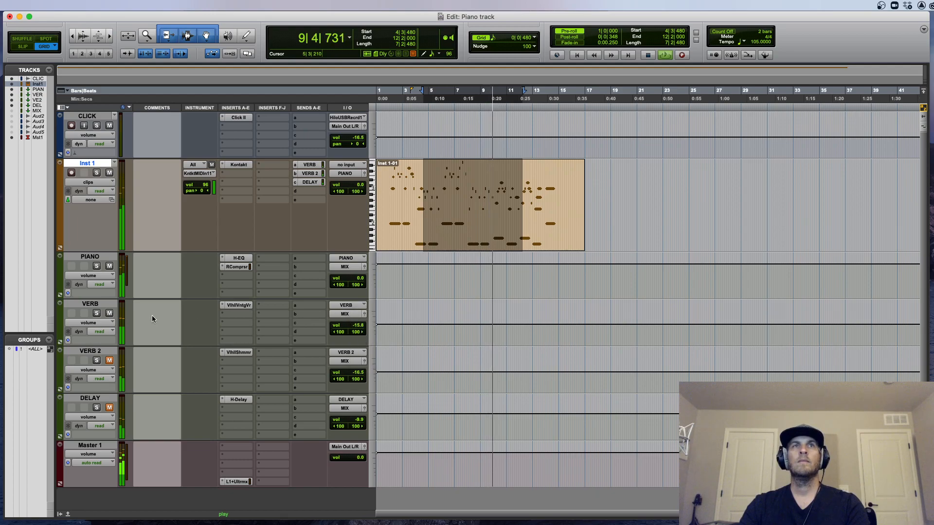
Switch the audition from VERB to VERB 2 by swapping their mutes and reset the VERB 2 volume to 0.0
{"action": "left_click", "coordinate": [109, 313]}
{"action": "left_click", "coordinate": [110, 360]}
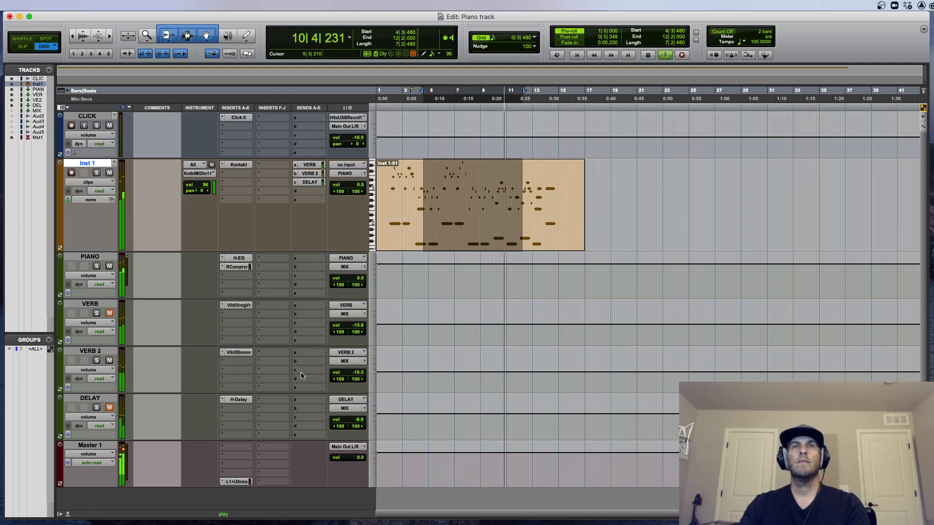
{"action": "left_click", "coordinate": [361, 375], "text": "alt"}
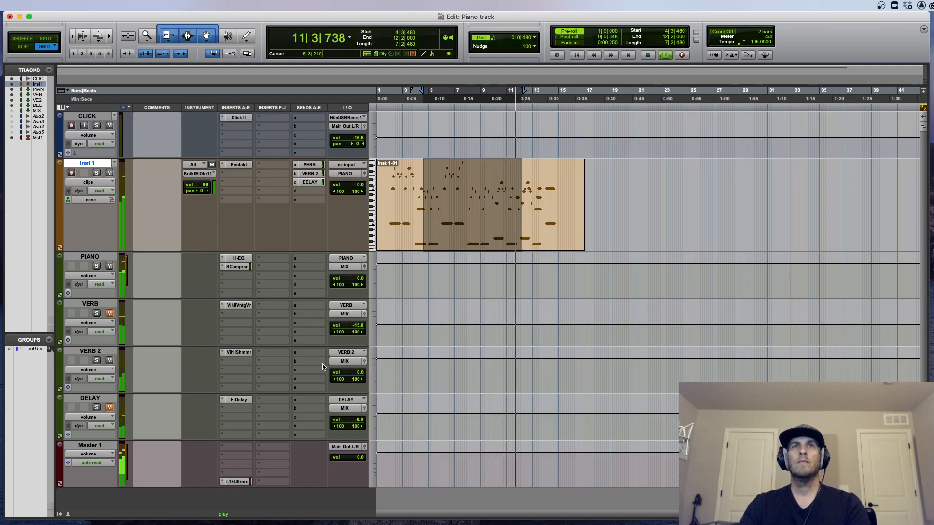
Open the ValhallaShimmer on VERB 2 and move its window clear of the piano clip
{"action": "left_click", "coordinate": [238, 352]}
{"action": "left_click_drag", "start_coordinate": [628, 129], "coordinate": [769, 257]}
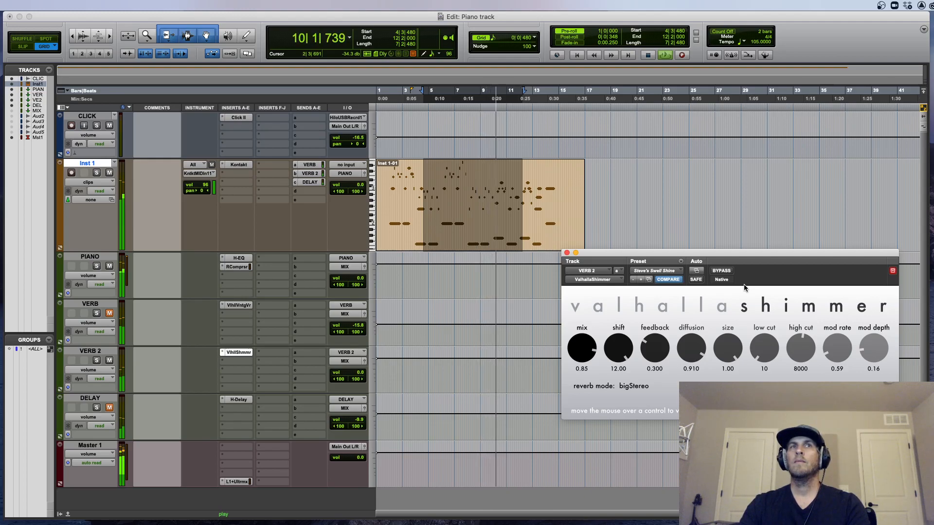
Show the hidden MIX BUS track, stop playback and close the ValhallaShimmer window
{"action": "left_click", "coordinate": [12, 111]}
{"action": "scroll", "coordinate": [455, 412], "scroll_direction": "down", "scroll_amount": 3}
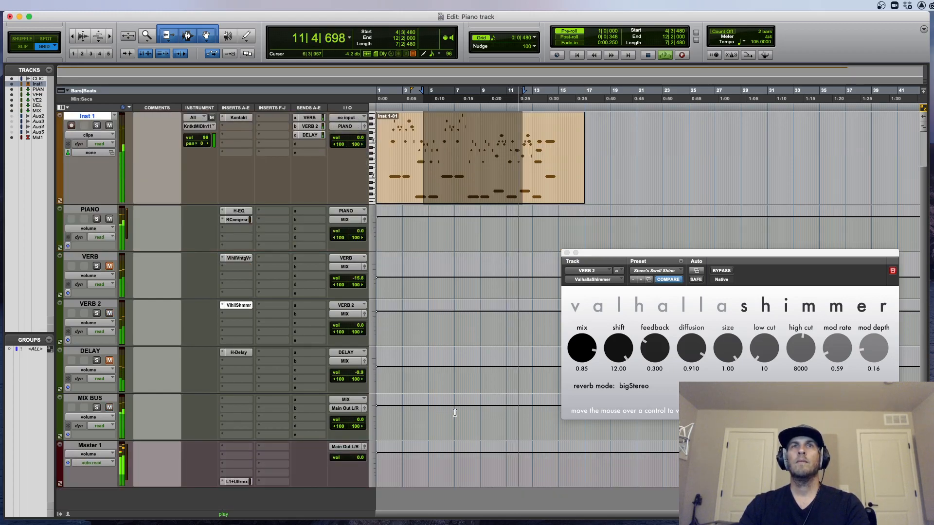
{"action": "key", "text": "space"}
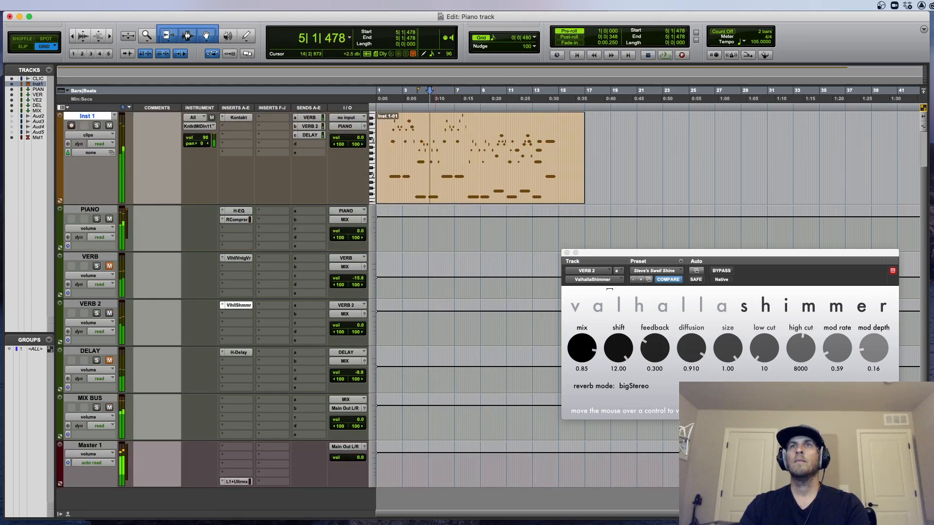
{"action": "left_click", "coordinate": [566, 253]}
Play bars 4 to 11 of the piano clip with only the DELAY effect active and reset the DELAY volume to 0.0
{"action": "left_click_drag", "start_coordinate": [425, 142], "coordinate": [506, 149]}
{"action": "key", "text": "space"}
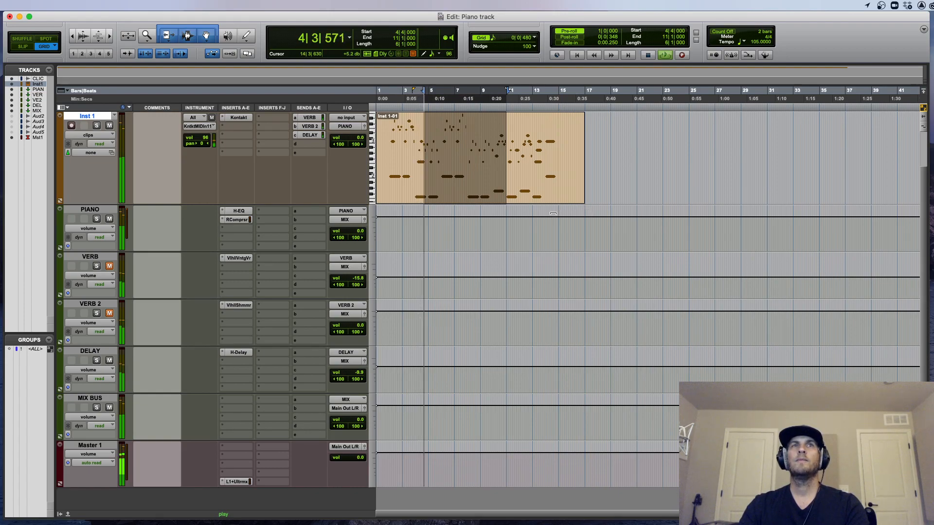
{"action": "left_click", "coordinate": [360, 373], "text": "alt"}
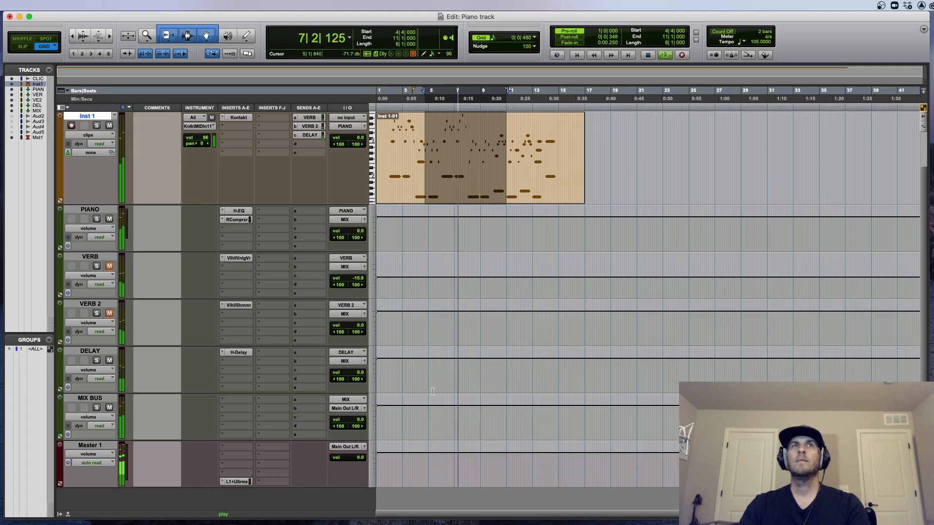
Mute Inst 1 briefly to hear the delay tail on its own, unmute it and resume playback
{"action": "left_click", "coordinate": [109, 126]}
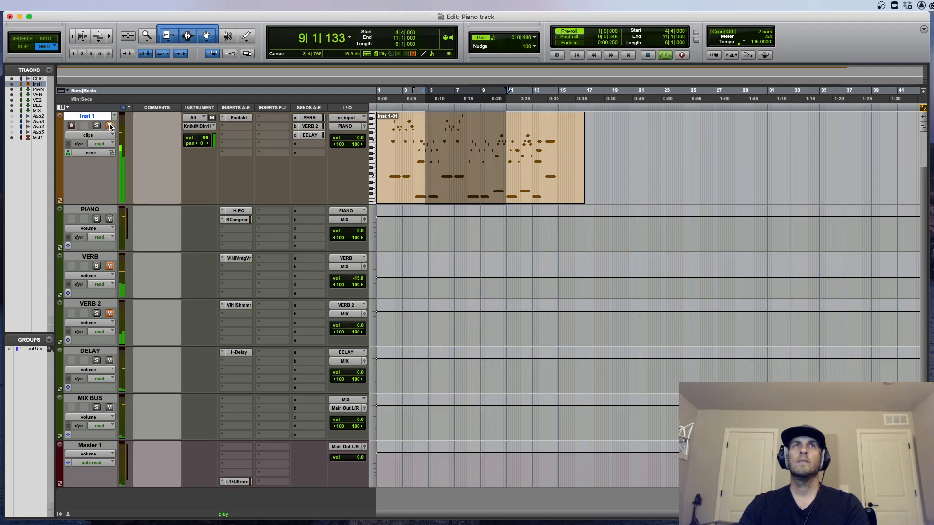
{"action": "key", "text": "space"}
{"action": "left_click", "coordinate": [109, 126]}
{"action": "key", "text": "space"}
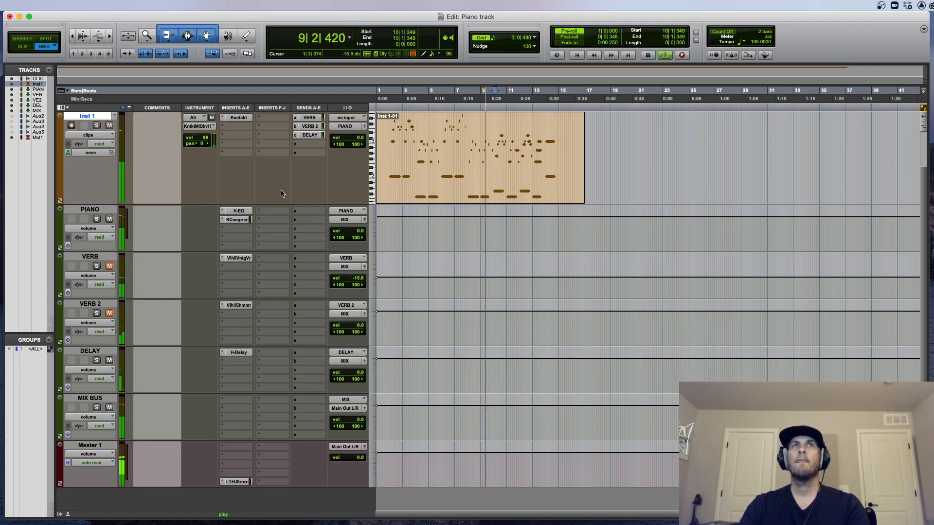
Unmute VERB and VERB 2 alongside the DELAY, and lower the DELAY volume to -11.9 and VERB 2 to -13.2
{"action": "left_click", "coordinate": [109, 313]}
{"action": "left_click", "coordinate": [109, 360]}
{"action": "left_click", "coordinate": [110, 266]}
{"action": "left_click", "coordinate": [109, 360]}
{"action": "left_click_drag", "start_coordinate": [362, 375], "coordinate": [362, 385]}
{"action": "left_click_drag", "start_coordinate": [362, 325], "coordinate": [361, 337]}
{"action": "scroll", "coordinate": [521, 311], "scroll_direction": "up", "scroll_amount": 2}
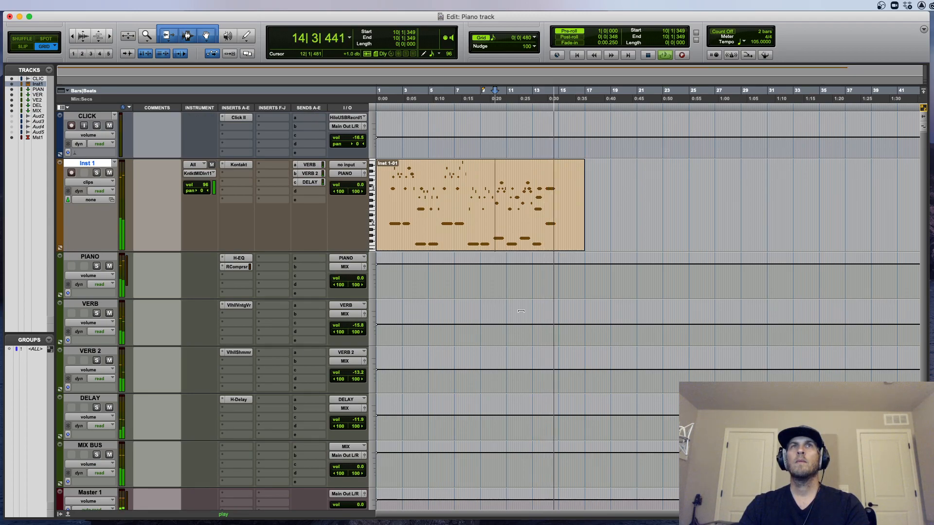
{"action": "key", "text": "space"}
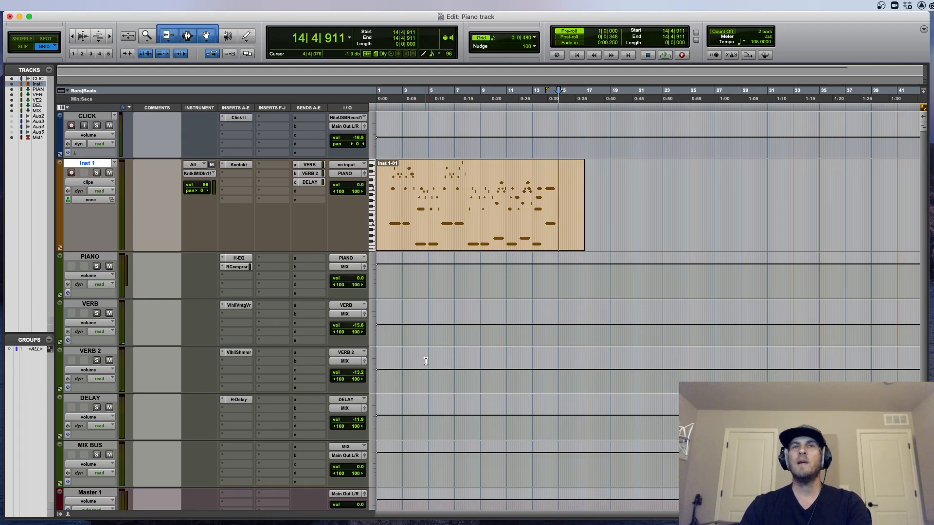
Select the muted VERB, VERB 2 and DELAY tracks together and hide them from the track display
{"action": "scroll", "coordinate": [425, 361], "scroll_direction": "down", "scroll_amount": 1}
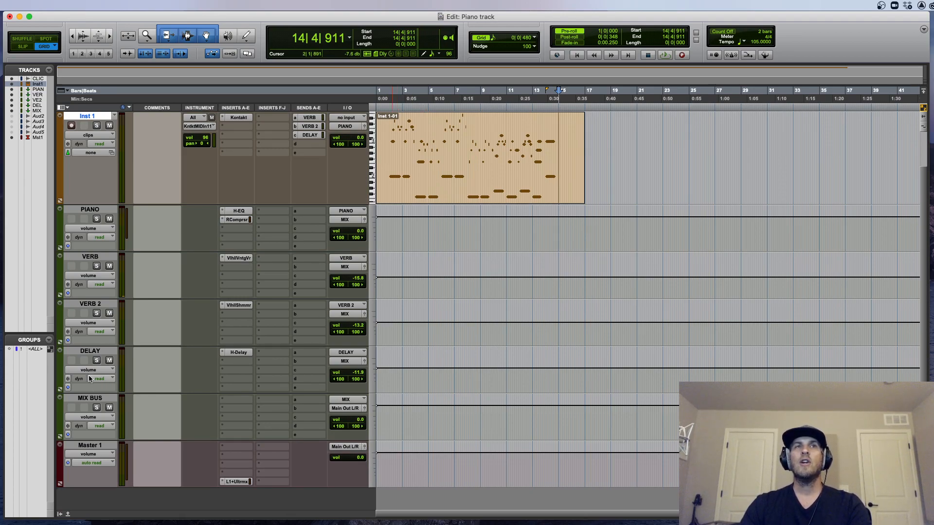
{"action": "left_click", "coordinate": [94, 254]}
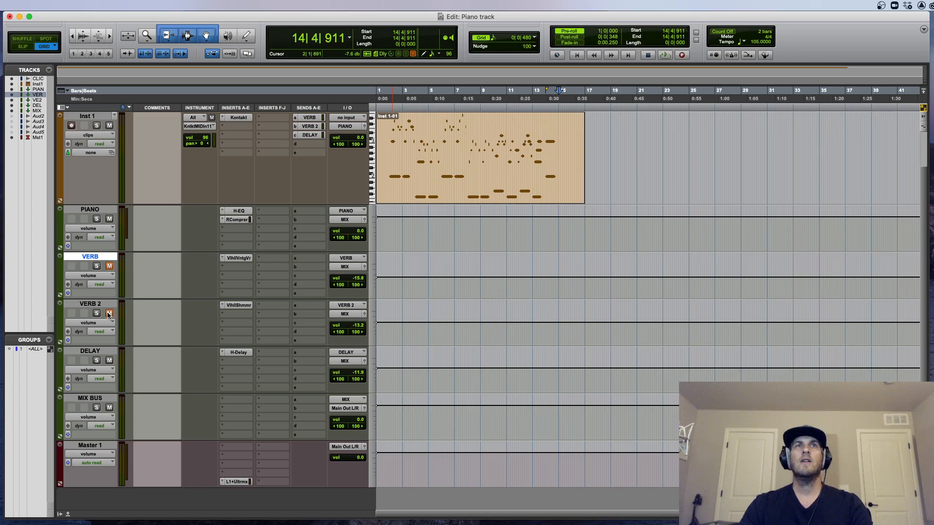
{"action": "left_click", "coordinate": [97, 351], "text": "shift"}
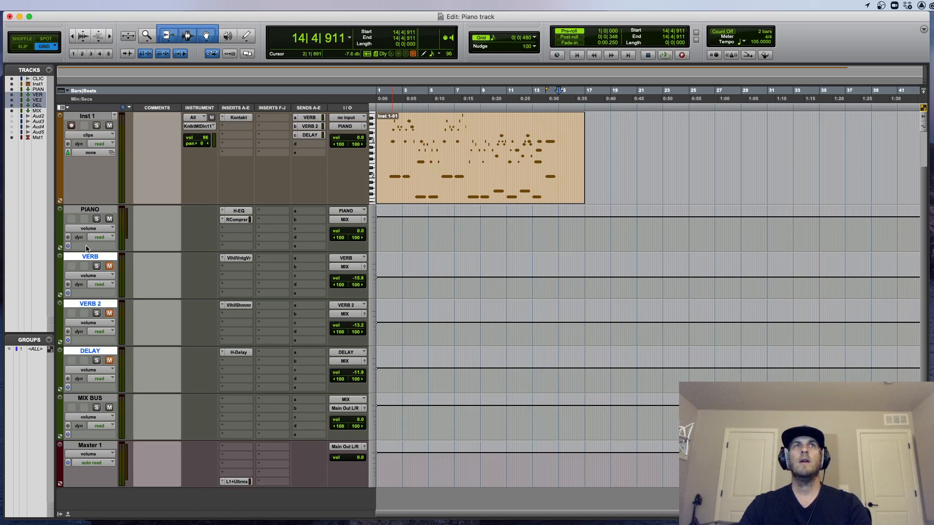
{"action": "left_click", "coordinate": [13, 98]}
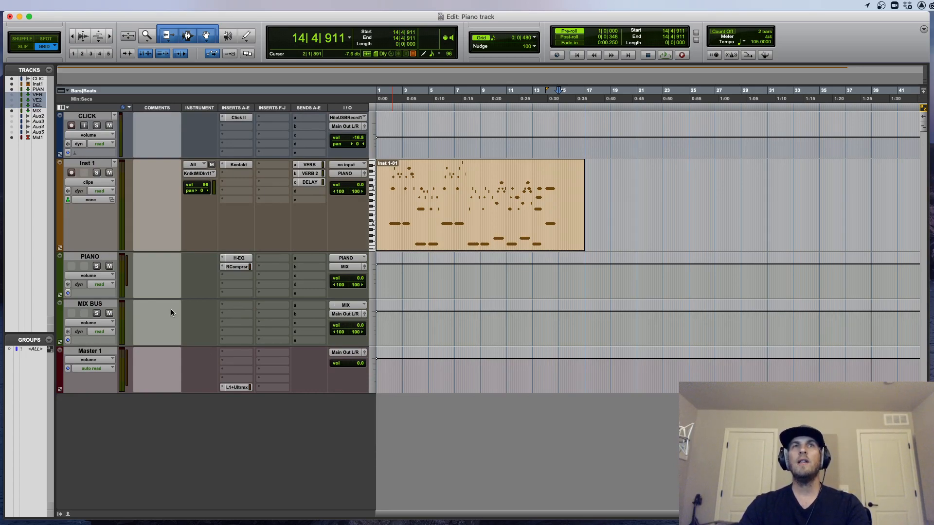
Insert an H-EQ followed by a CLA-2A compressor on the MIX BUS track
{"action": "left_click", "coordinate": [232, 308]}
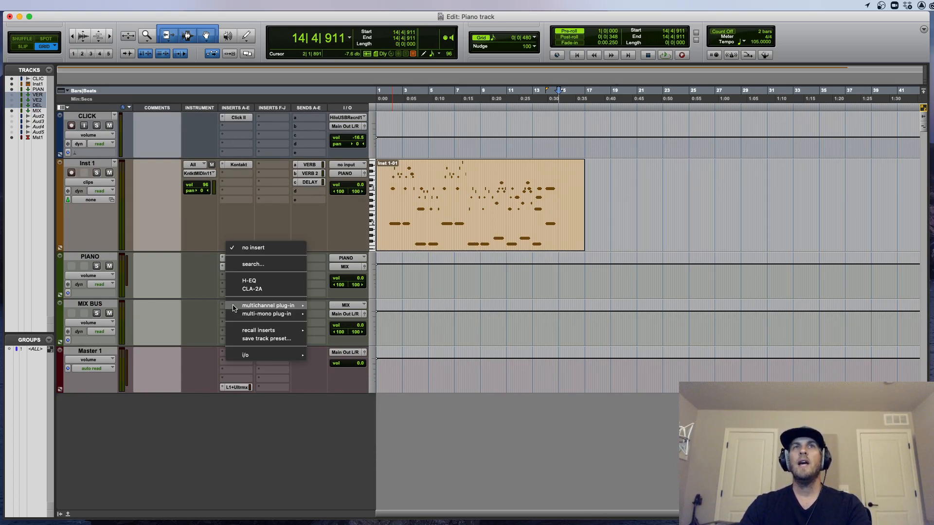
{"action": "left_click", "coordinate": [253, 284]}
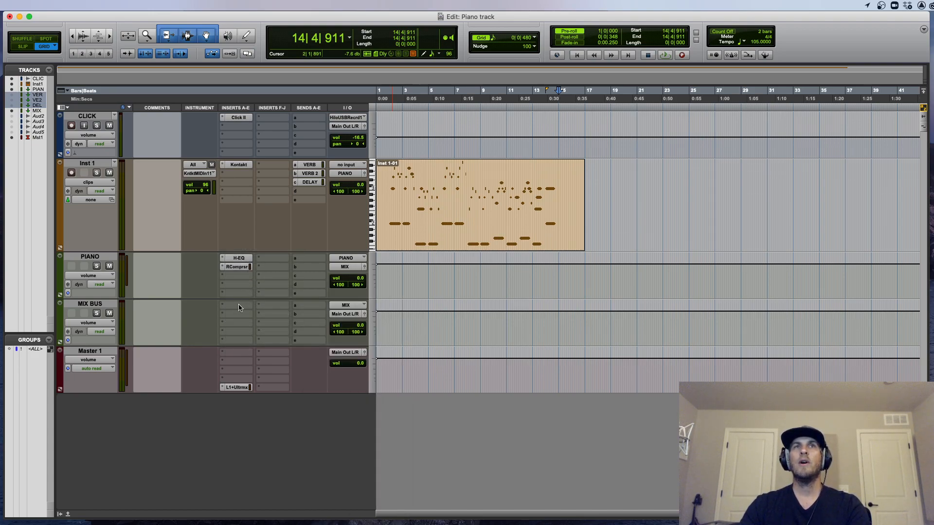
{"action": "left_click", "coordinate": [241, 314]}
{"action": "left_click", "coordinate": [252, 298]}
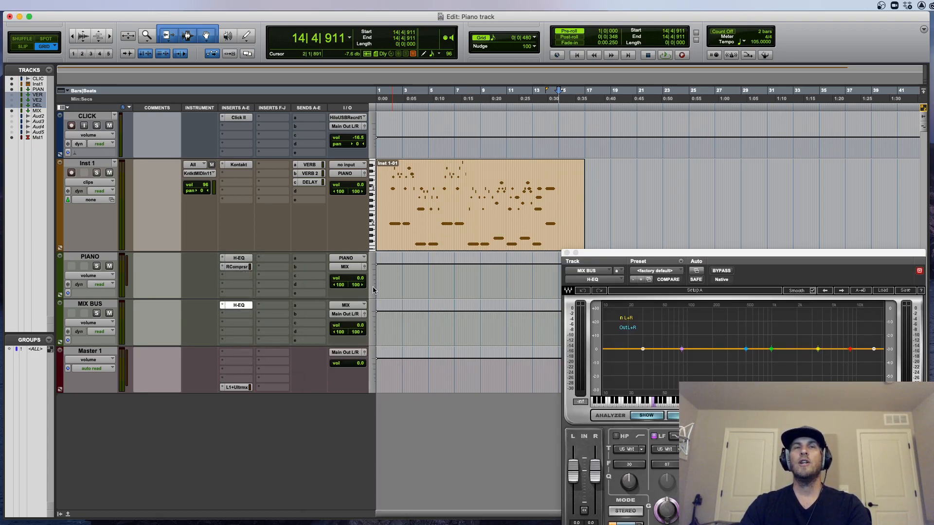
{"action": "left_click_drag", "start_coordinate": [634, 253], "coordinate": [645, 255]}
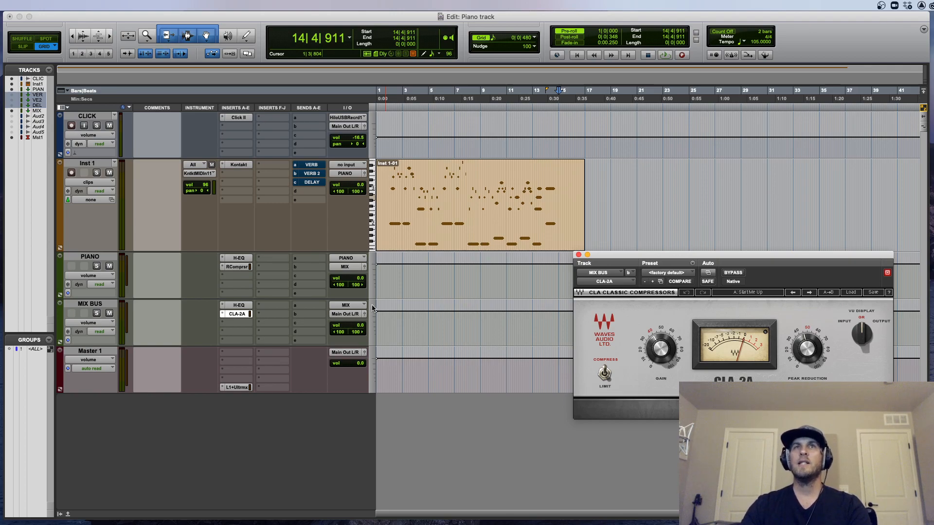
Play the piano from near its start and set the L1 Ultramaximizer threshold on Master 1 to about -4
{"action": "left_click_drag", "start_coordinate": [397, 185], "coordinate": [469, 207]}
{"action": "key", "text": "space"}
{"action": "key", "text": "space"}
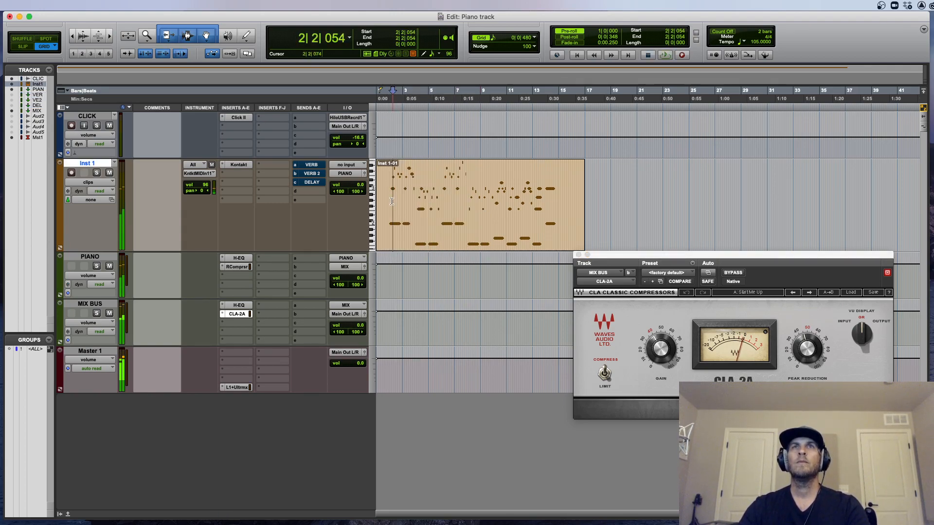
{"action": "key", "text": "Return"}
{"action": "key", "text": "space"}
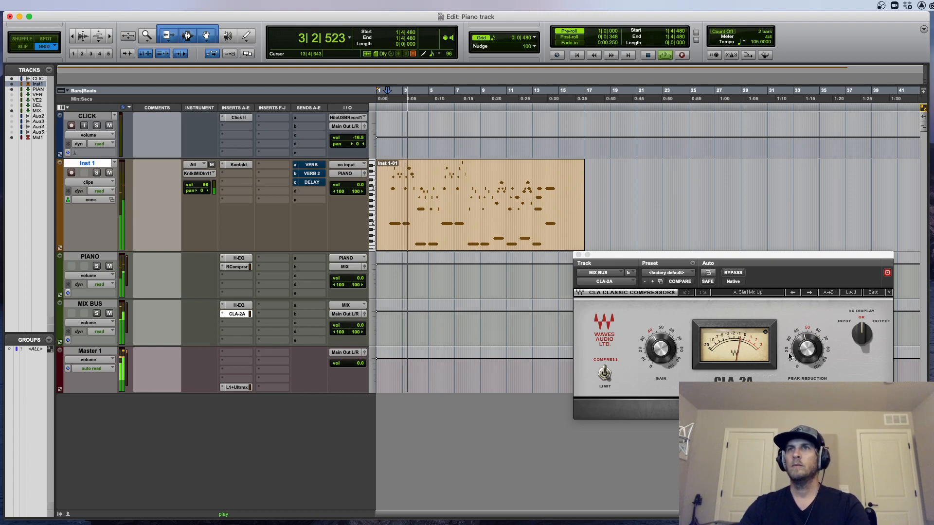
{"action": "left_click", "coordinate": [237, 387]}
{"action": "left_click_drag", "start_coordinate": [681, 349], "coordinate": [681, 346]}
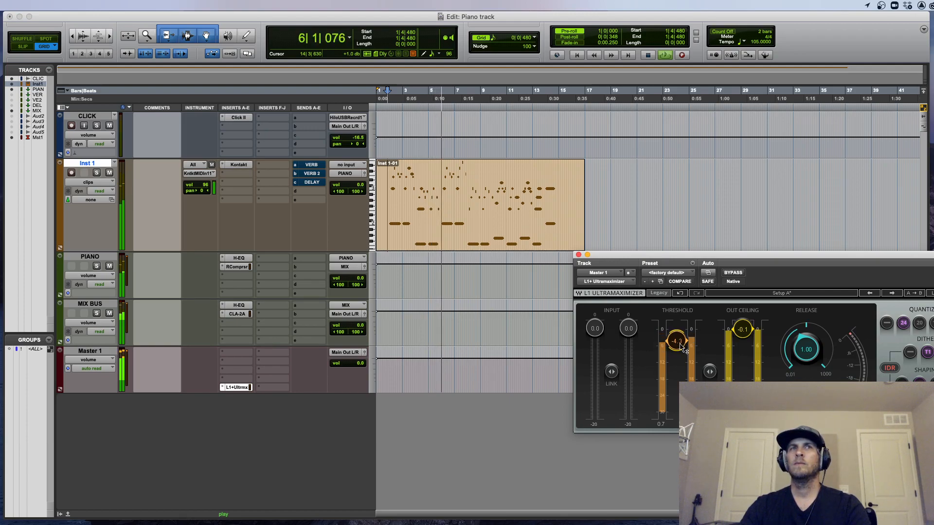
{"action": "left_click", "coordinate": [579, 255]}
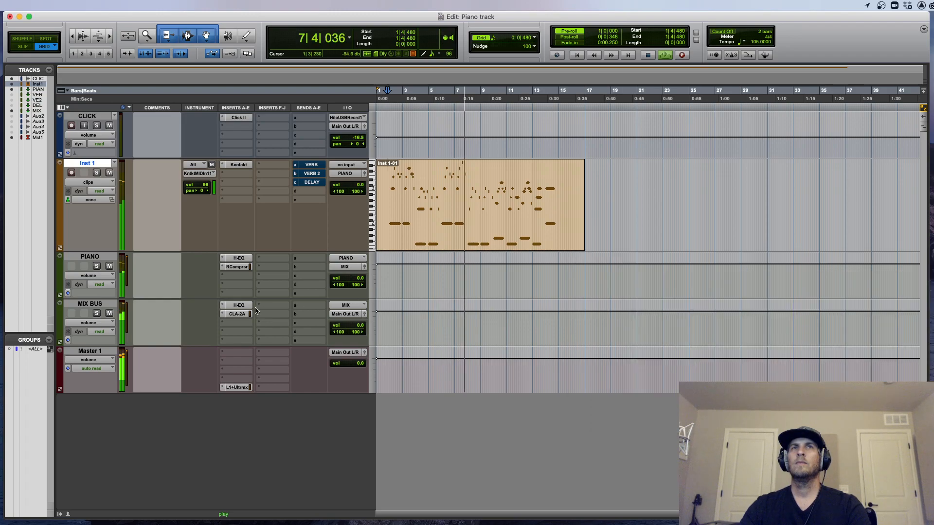
Enable the high-pass filter in the MIX BUS H-EQ, with type UK Vintage 1 and a frequency of 106
{"action": "left_click", "coordinate": [240, 305]}
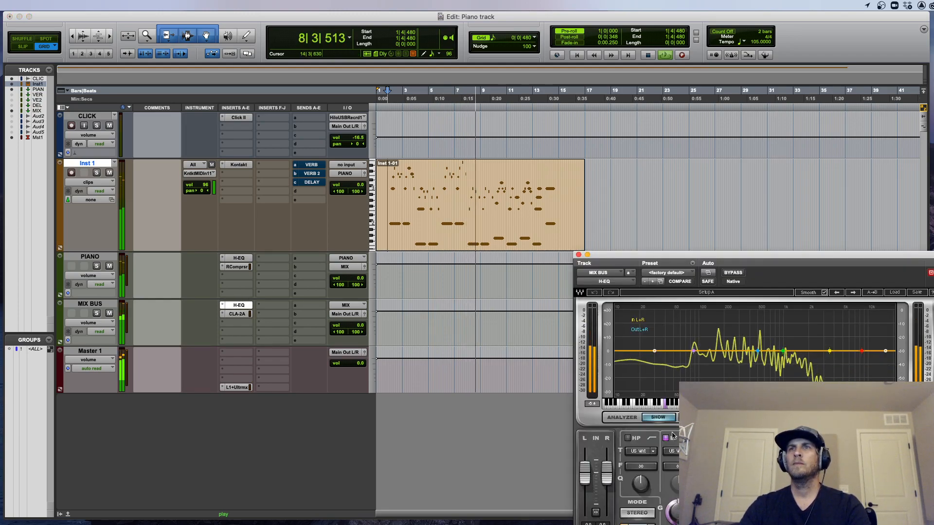
{"action": "left_click", "coordinate": [627, 438]}
{"action": "left_click", "coordinate": [641, 467]}
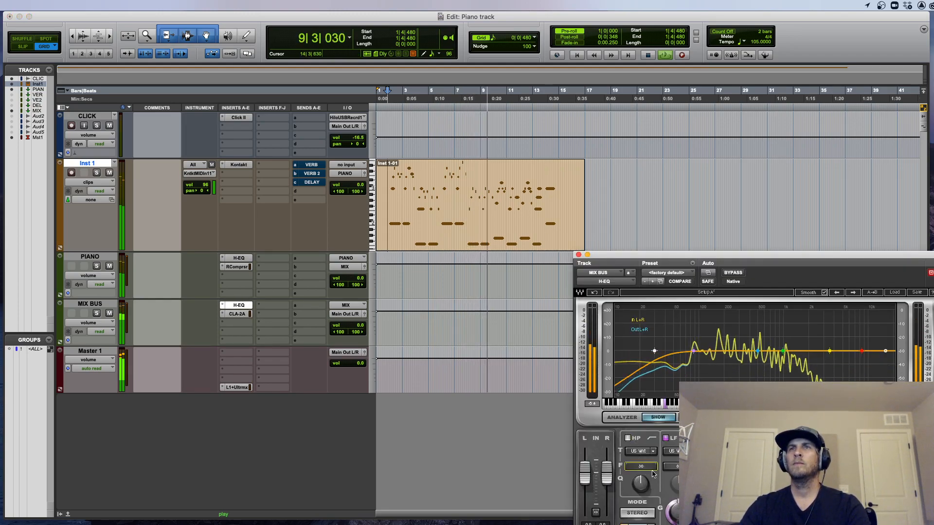
{"action": "left_click", "coordinate": [654, 453]}
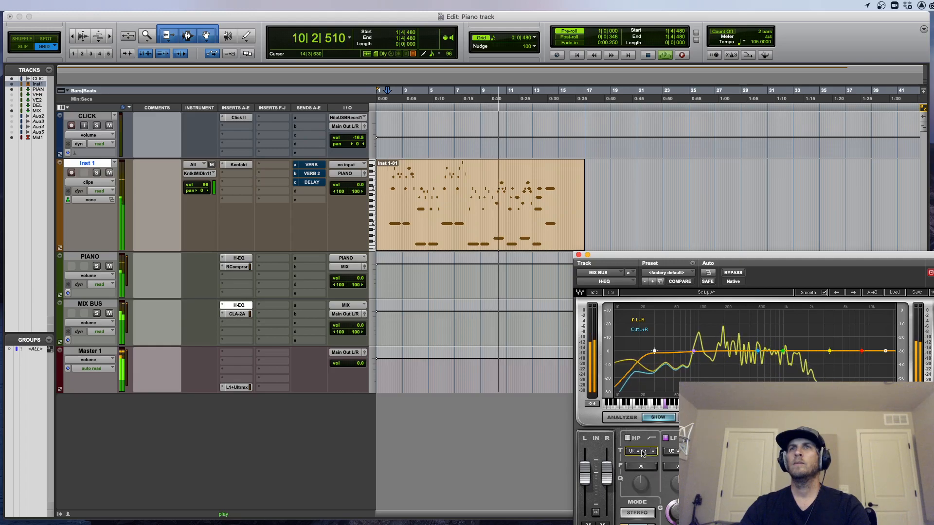
{"action": "left_click_drag", "start_coordinate": [696, 350], "coordinate": [701, 351]}
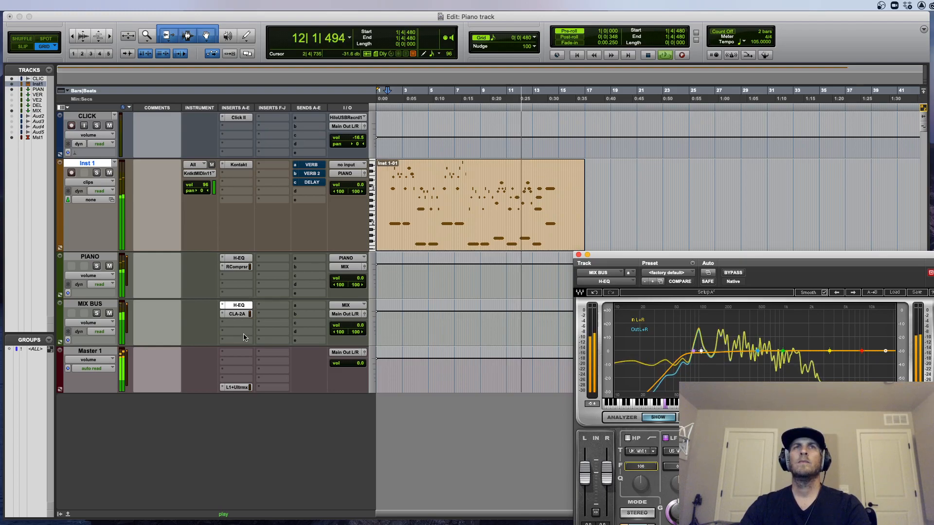
Copy the MIX BUS H-EQ to the first insert of Master 1 and switch off the copy's high-pass filter
{"action": "left_click", "coordinate": [237, 352]}
{"action": "left_click_drag", "start_coordinate": [237, 353], "coordinate": [237, 353]}
{"action": "left_click", "coordinate": [627, 438]}
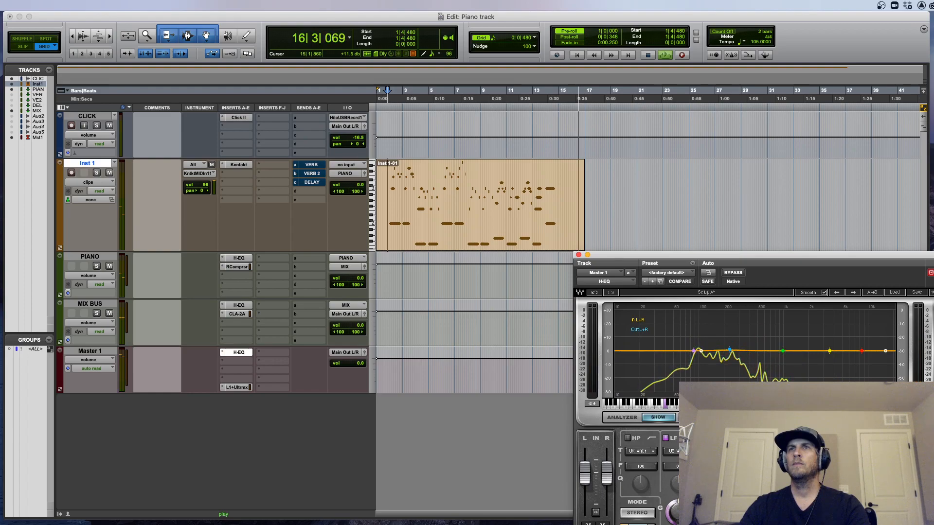
Replay the piano and enable the Master 1 H-EQ high-pass filter as UK Vintage 2 at 62, closing the plug-in when done
{"action": "key", "text": "space"}
{"action": "left_click", "coordinate": [393, 192]}
{"action": "key", "text": "space"}
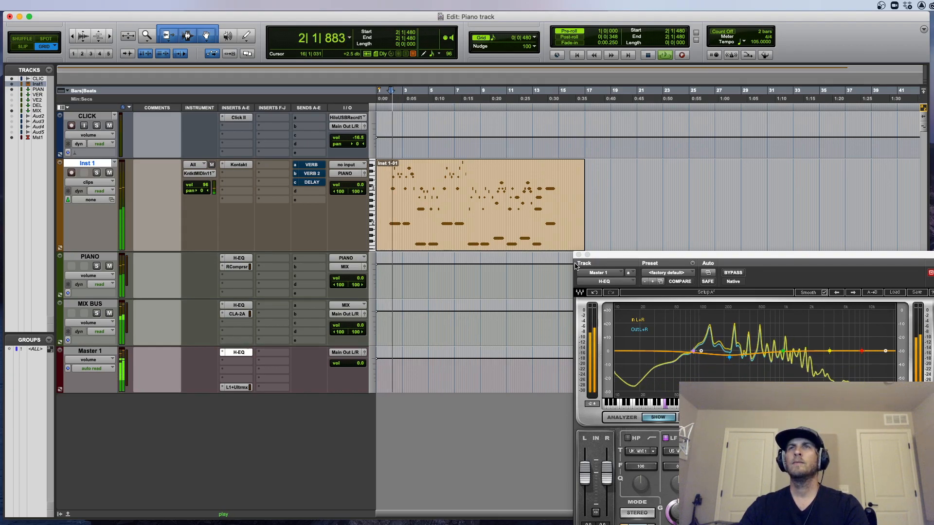
{"action": "left_click", "coordinate": [629, 440]}
{"action": "left_click", "coordinate": [651, 452]}
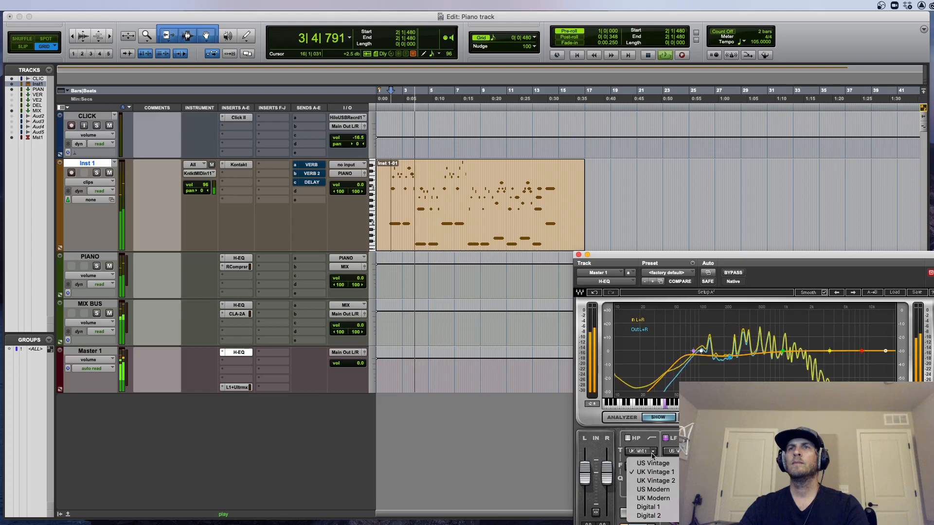
{"action": "left_click", "coordinate": [647, 480]}
{"action": "left_click_drag", "start_coordinate": [645, 479], "coordinate": [649, 468]}
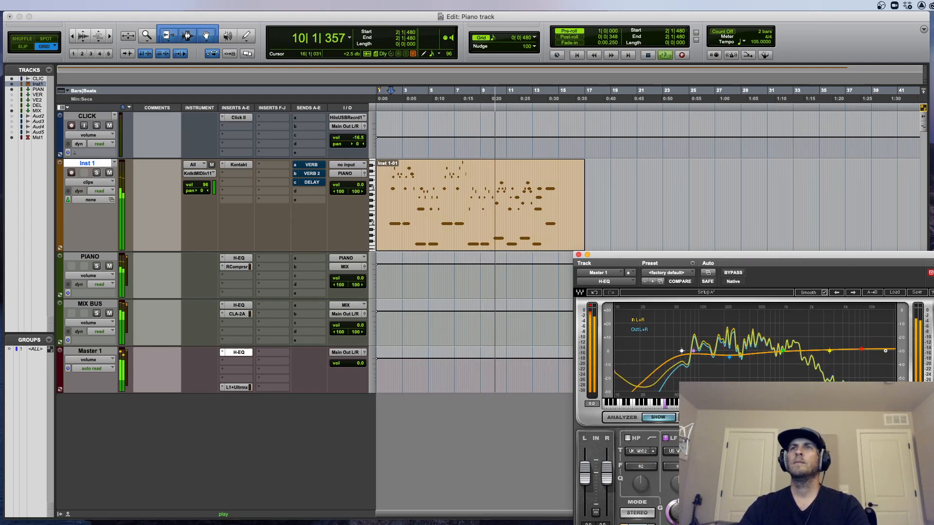
{"action": "left_click", "coordinate": [578, 254]}
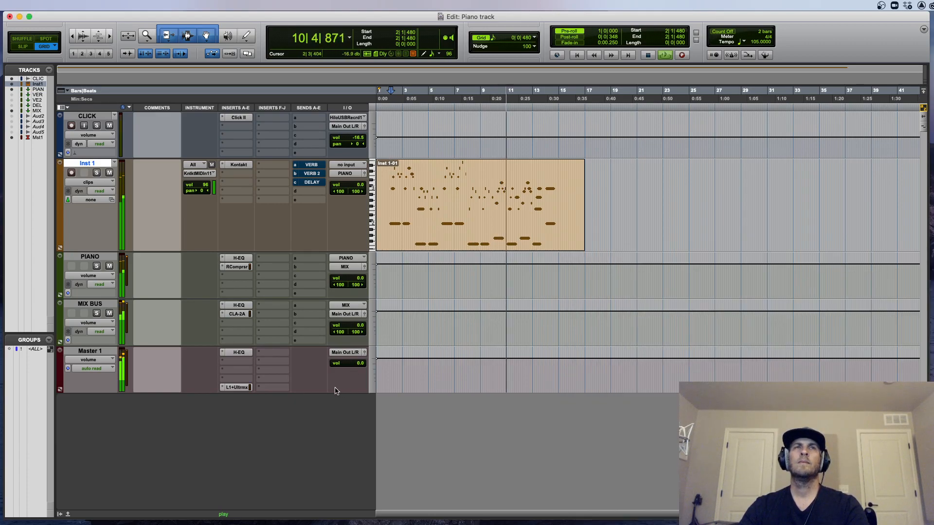
{"action": "key", "text": "space"}
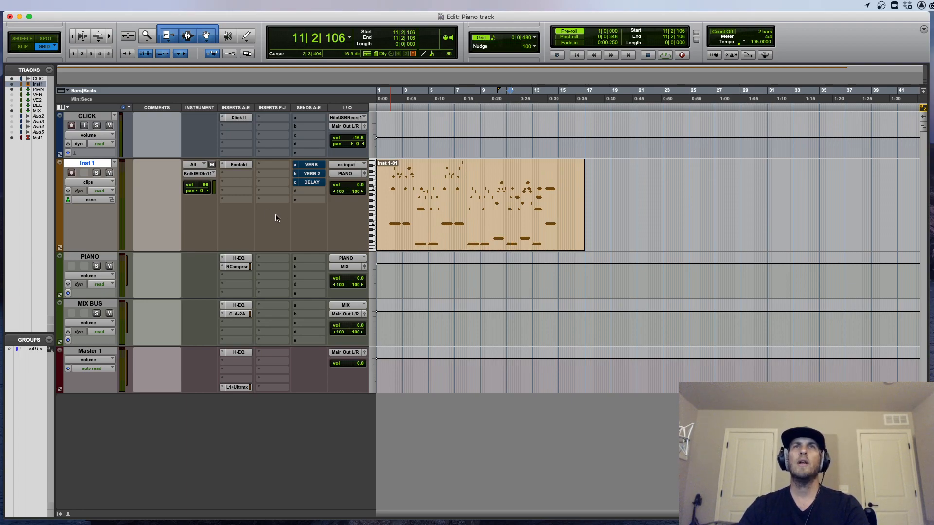
Audition the mix briefly, show the hidden VERB, VERB 2 and DELAY tracks again and unmute all three
{"action": "key", "text": "space"}
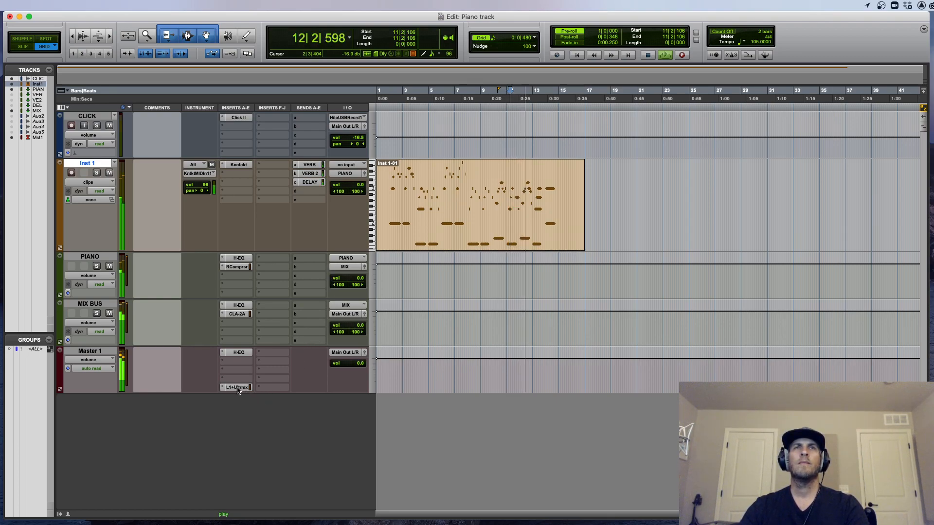
{"action": "key", "text": "space"}
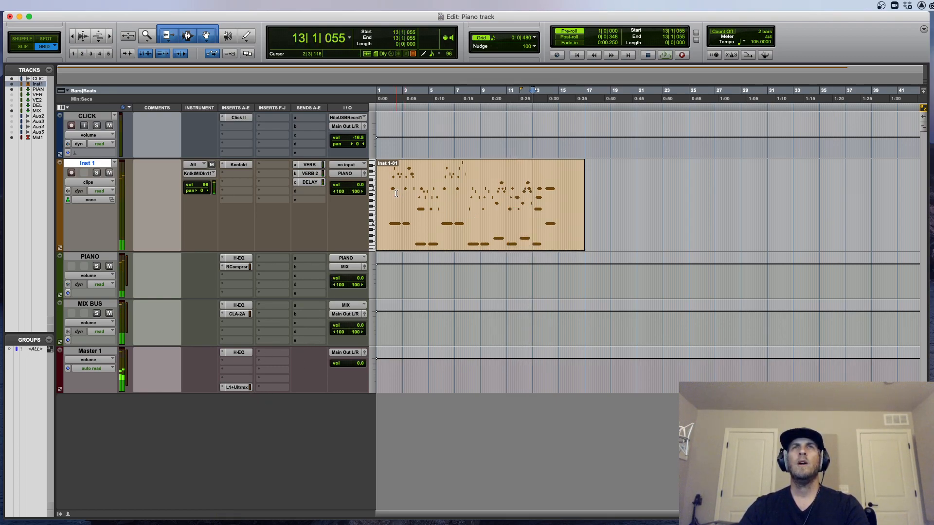
{"action": "left_click", "coordinate": [16, 94]}
{"action": "left_click", "coordinate": [110, 312]}
{"action": "left_click", "coordinate": [109, 360]}
{"action": "left_click", "coordinate": [109, 407]}
{"action": "scroll", "coordinate": [301, 346], "scroll_direction": "down", "scroll_amount": 3}
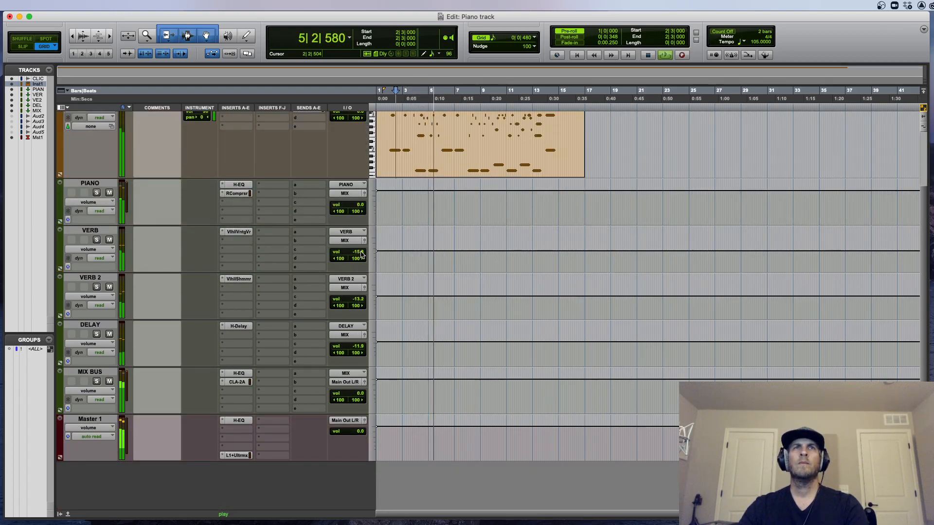
Lower the effect volumes during playback to -17.2 for VERB 2, -18.5 for VERB and about -16.5 for DELAY
{"action": "left_click_drag", "start_coordinate": [362, 301], "coordinate": [360, 307]}
{"action": "left_click_drag", "start_coordinate": [360, 253], "coordinate": [360, 250]}
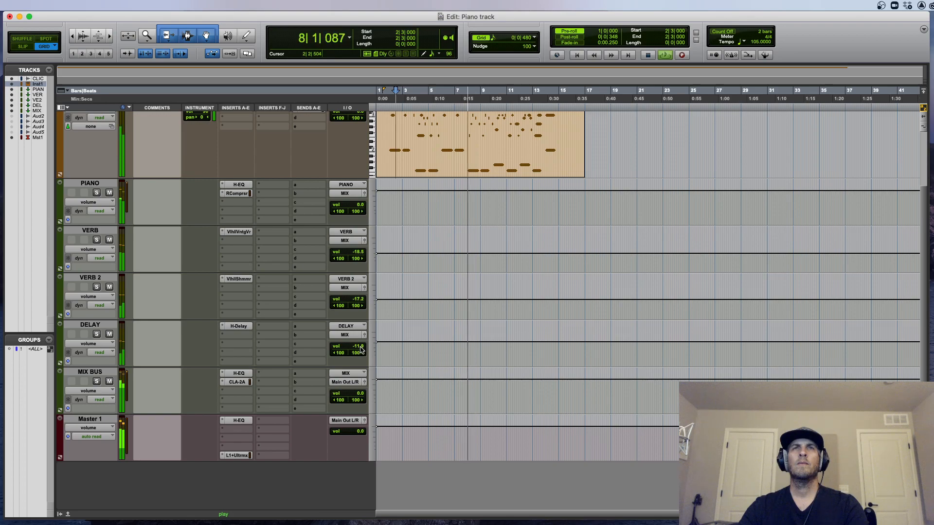
{"action": "left_click_drag", "start_coordinate": [360, 351], "coordinate": [361, 352]}
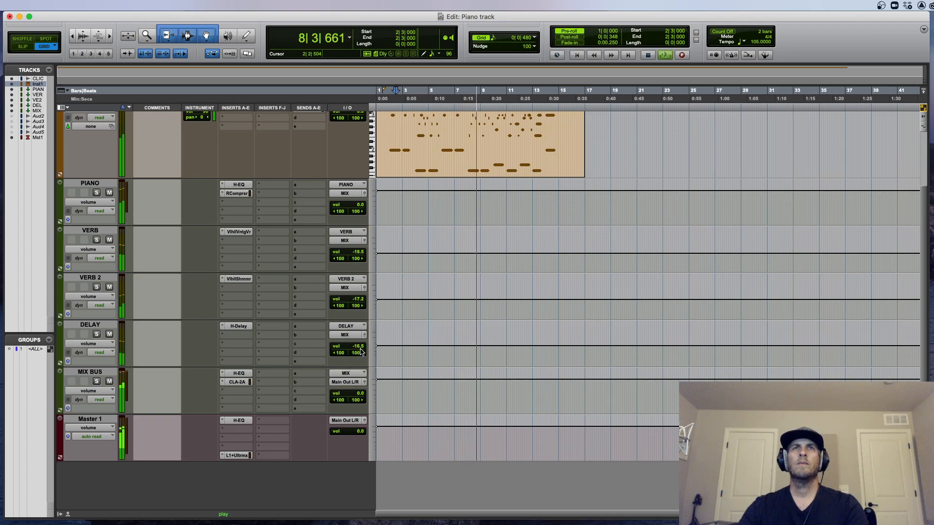
Check the L1+ Ultramaximizer on Master 1 during playback, close it, and listen to the end of the piano clip before stopping
{"action": "left_click", "coordinate": [246, 455]}
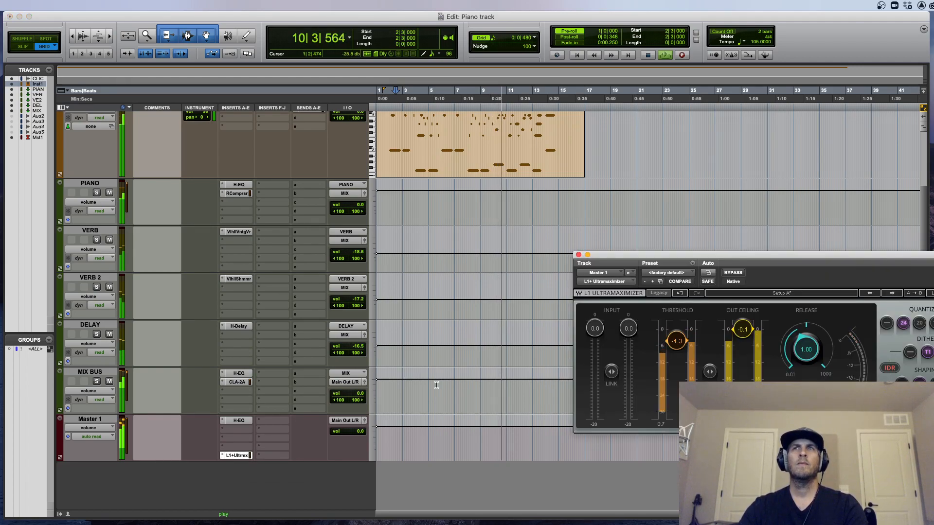
{"action": "left_click", "coordinate": [578, 255]}
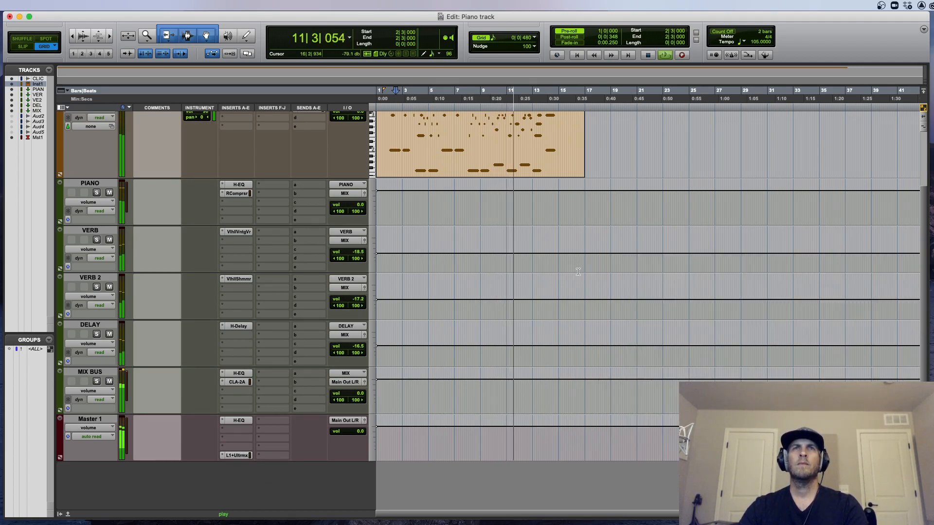
{"action": "scroll", "coordinate": [577, 272], "scroll_direction": "up", "scroll_amount": 2}
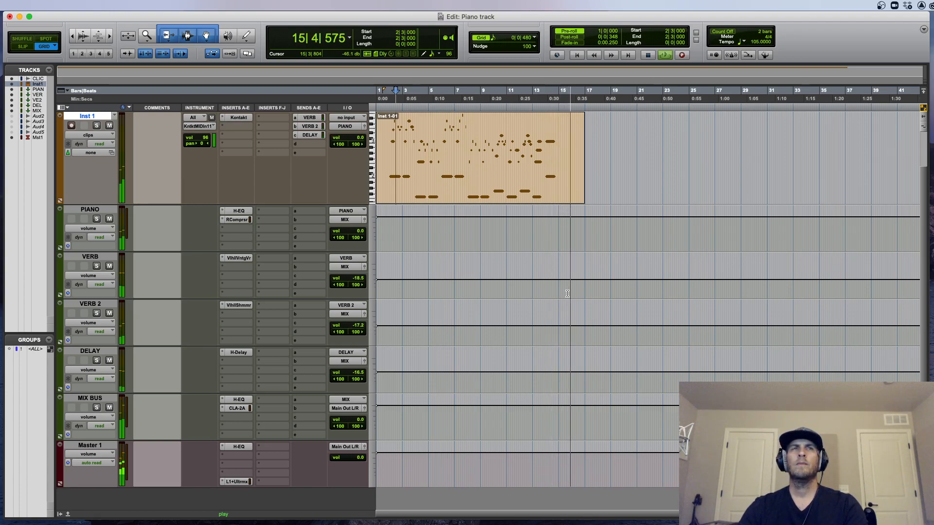
{"action": "key", "text": "space"}
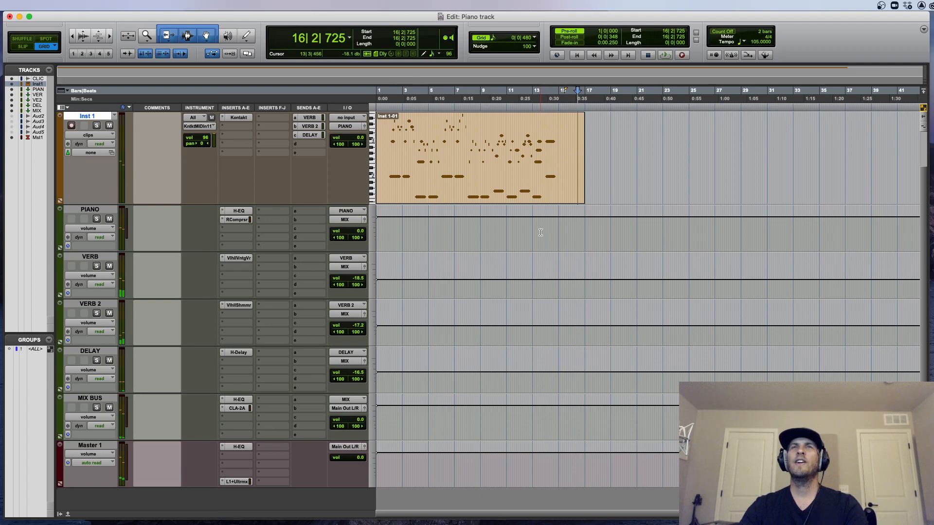
{"action": "scroll", "coordinate": [423, 233], "scroll_direction": "up", "scroll_amount": 2}
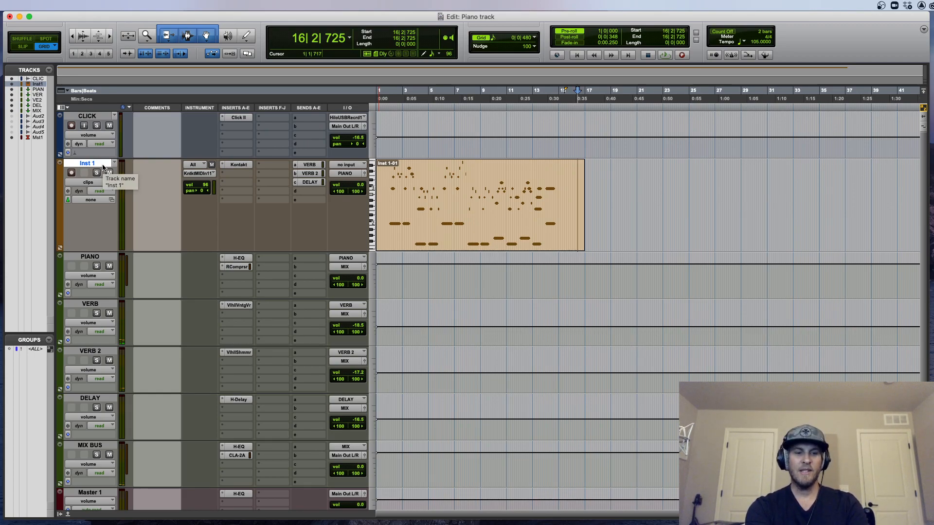
{"action": "key", "text": "alt+shift+d"}
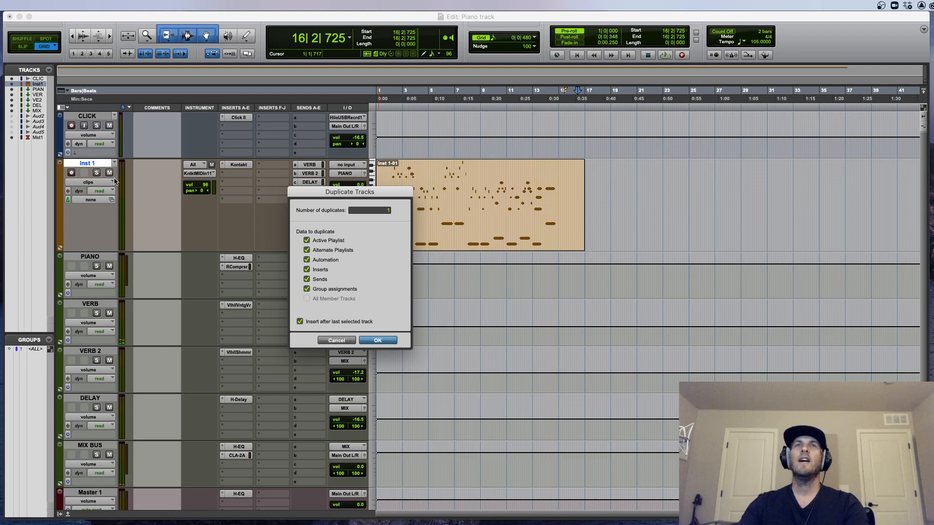
{"action": "key", "text": "Return"}
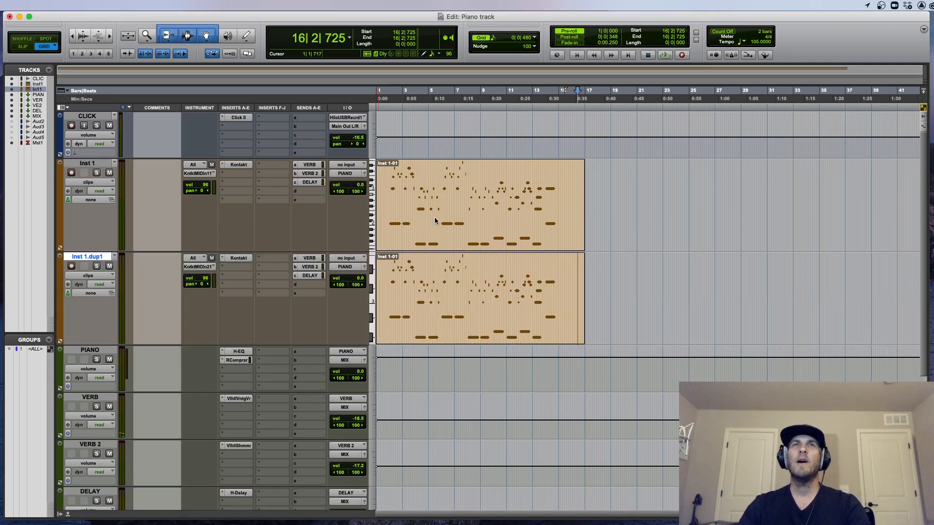
{"action": "right_click", "coordinate": [97, 257]}
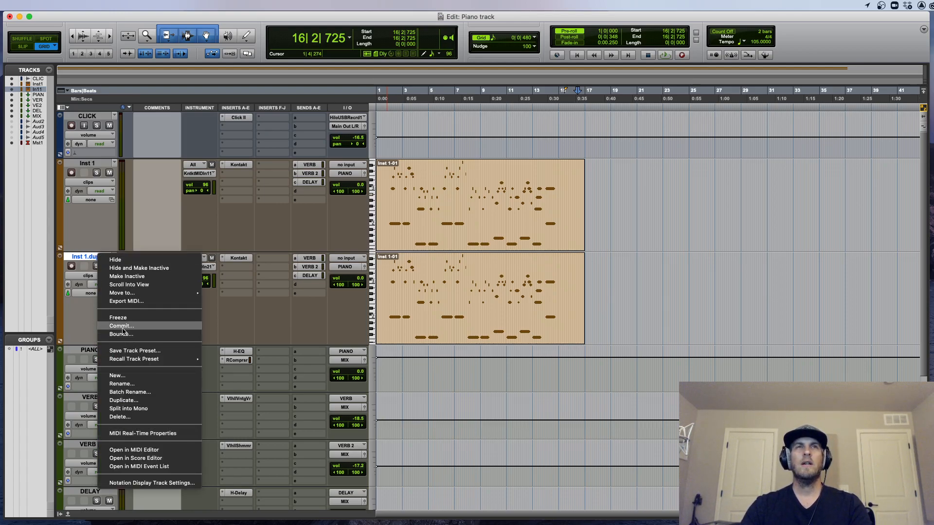
{"action": "left_click", "coordinate": [129, 418]}
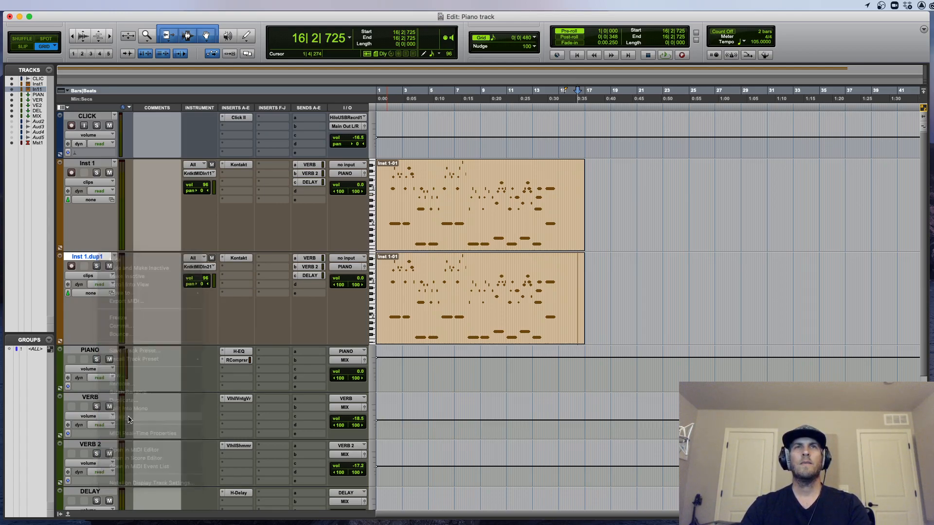
{"action": "left_click", "coordinate": [428, 282]}
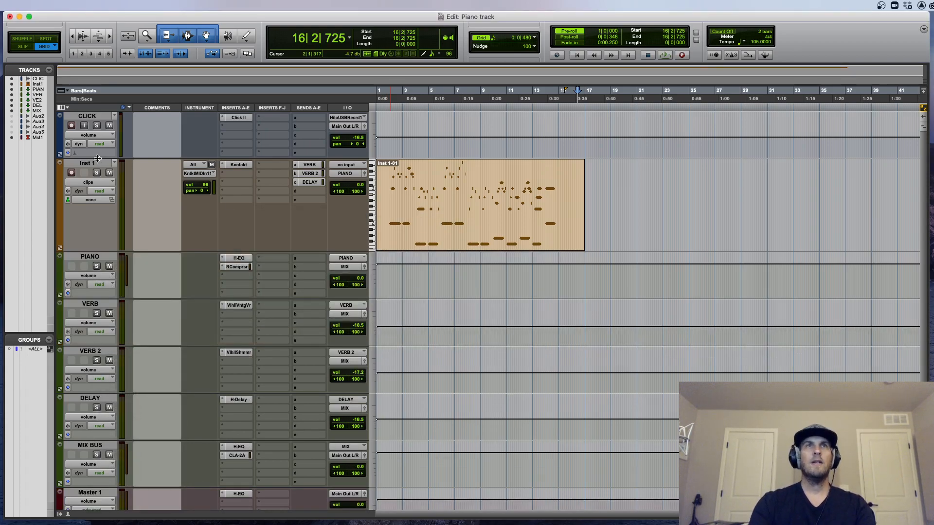
Create a stereo audio track below Inst 1 and render the full Inst 1 MIDI clip onto it as audio
{"action": "key", "text": "super+shift+n"}
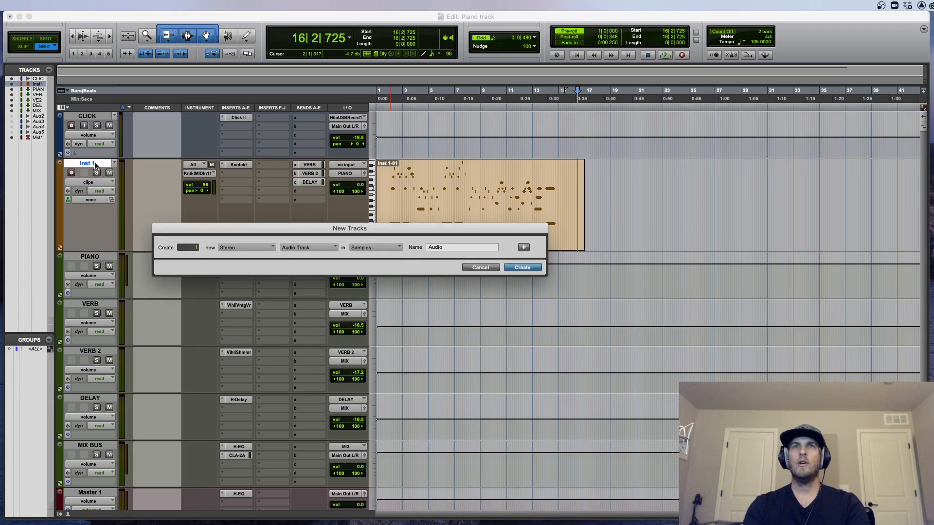
{"action": "key", "text": "Return"}
{"action": "left_click", "coordinate": [397, 243]}
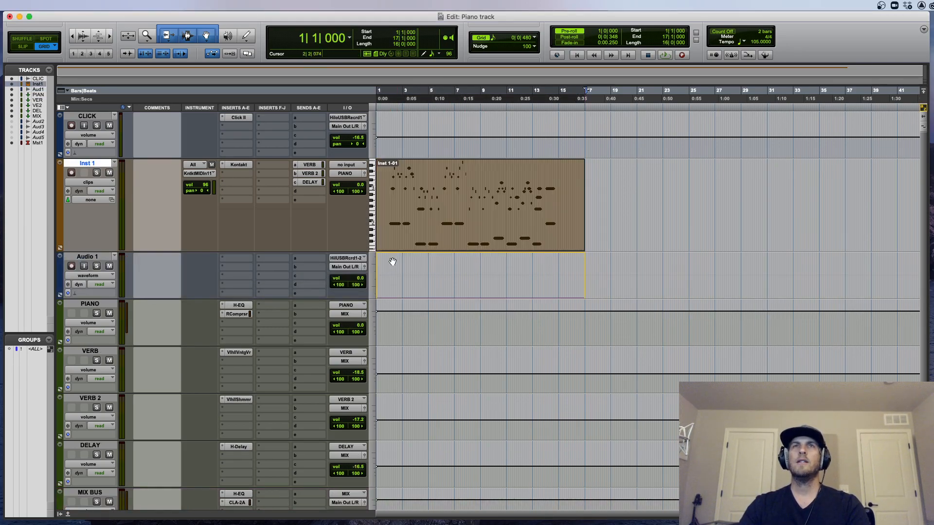
{"action": "left_click_drag", "start_coordinate": [389, 270], "coordinate": [389, 270]}
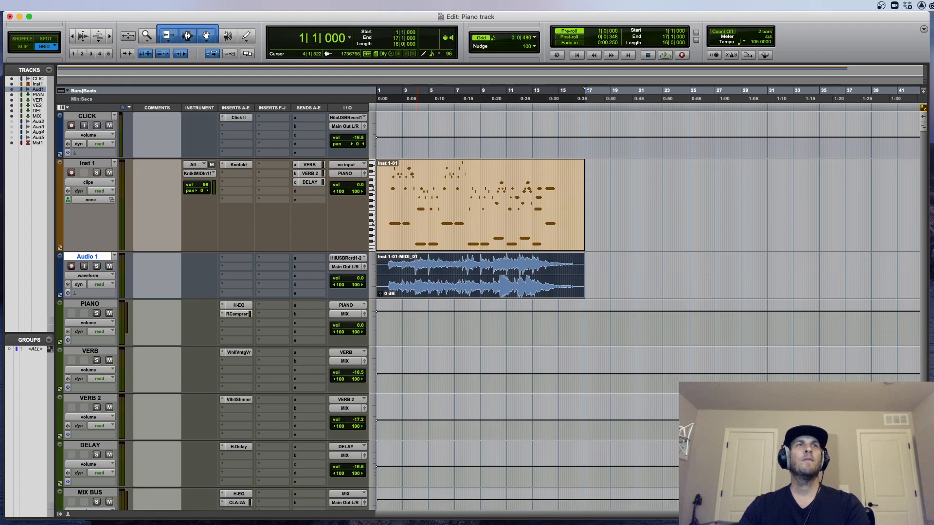
Render the Audio 1 clip with the AudioSuite Reverse effect and route the track's output to the VERB 2 bus
{"action": "left_click_drag", "start_coordinate": [668, 19], "coordinate": [806, 170]}
{"action": "left_click", "coordinate": [855, 223]}
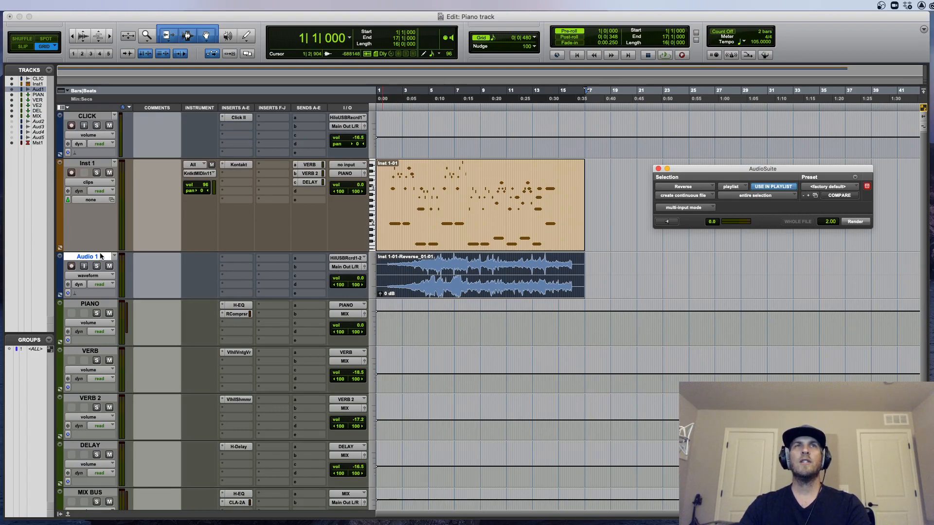
{"action": "left_click", "coordinate": [347, 268]}
{"action": "mouse_move", "coordinate": [351, 276]}
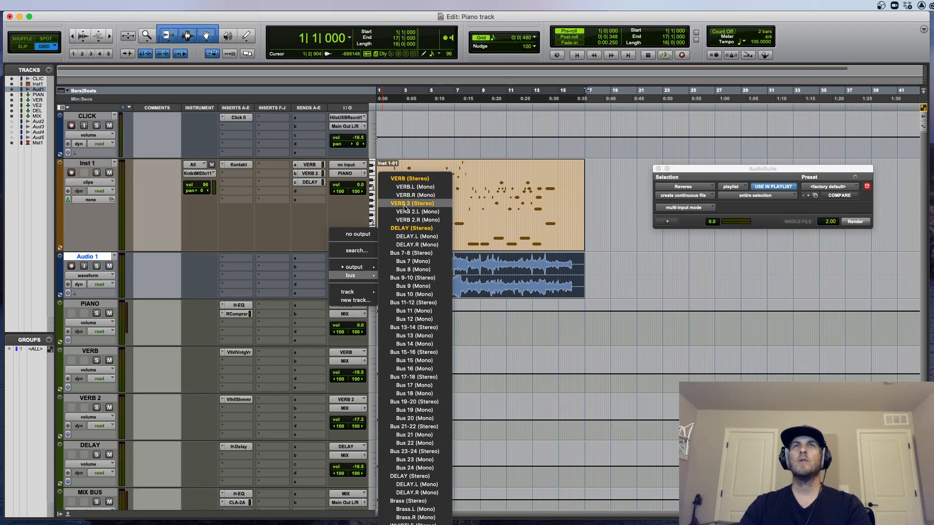
{"action": "key", "text": "Escape"}
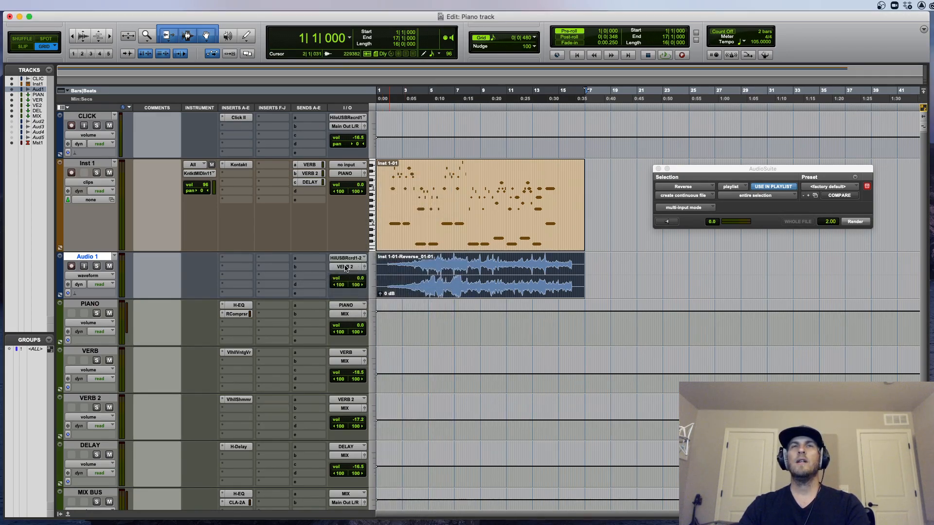
Trim the start of the reversed clip, align it to bar 1 with a fade-in of nearly two bars, and play it back
{"action": "left_click_drag", "start_coordinate": [382, 270], "coordinate": [396, 263]}
{"action": "left_click", "coordinate": [410, 267]}
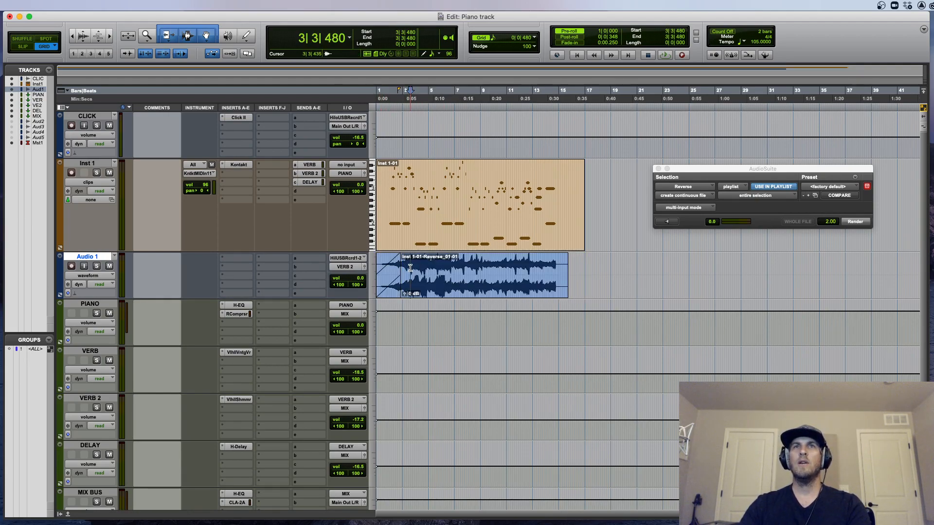
{"action": "key", "text": "space"}
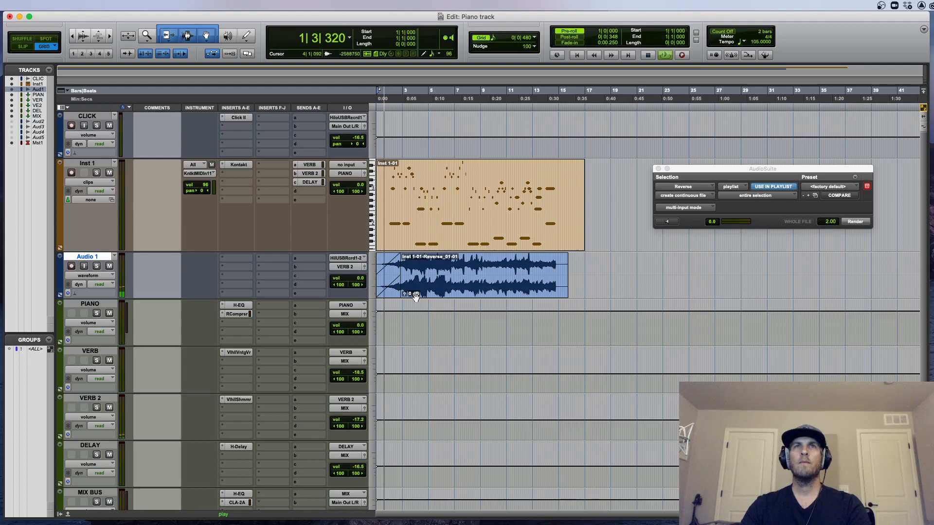
Move the Inst 1 piano clip to start at bar 3 and play the arrangement from the beginning
{"action": "left_click", "coordinate": [397, 229]}
{"action": "key", "text": "space"}
{"action": "key", "text": "super+bracketright"}
{"action": "key", "text": "super+bracketright"}
{"action": "left_click_drag", "start_coordinate": [426, 236], "coordinate": [529, 236]}
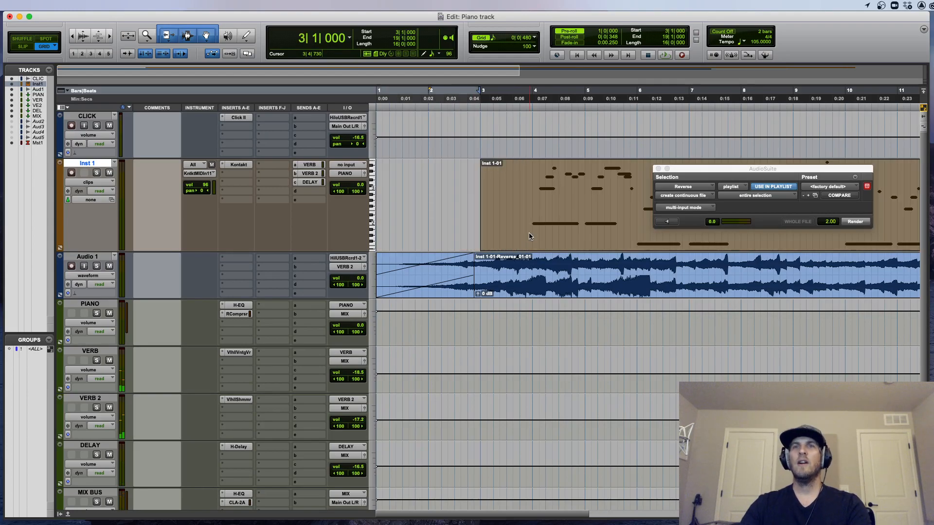
{"action": "key", "text": "Return"}
{"action": "key", "text": "space"}
{"action": "key", "text": "super+bracketleft"}
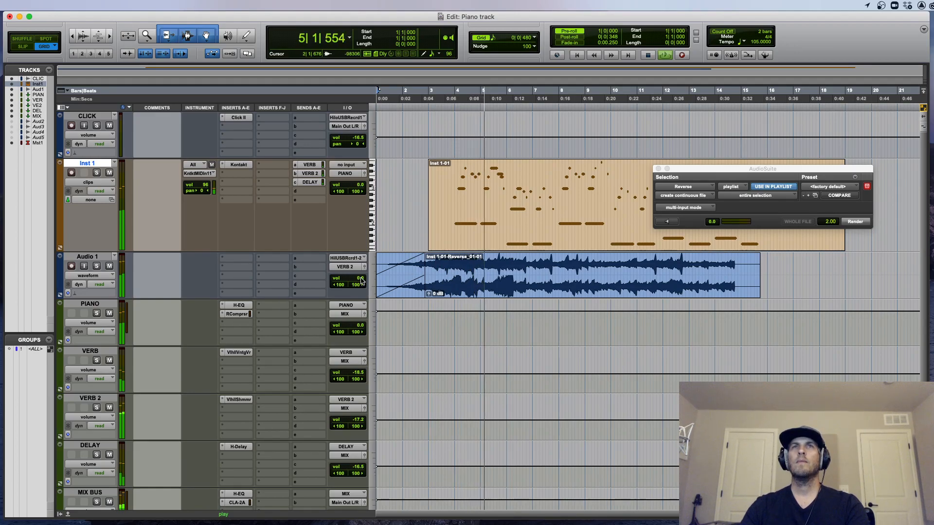
Shape Audio 1's volume automation with dips midway through bars 8 and 12 and a falling ramp past the clip's end near bar 15
{"action": "left_click", "coordinate": [88, 275]}
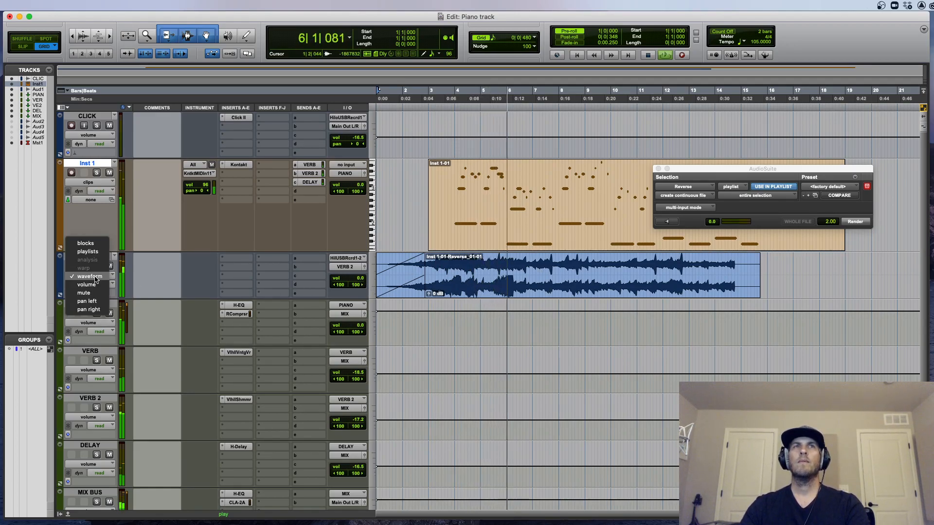
{"action": "left_click", "coordinate": [96, 285]}
{"action": "left_click_drag", "start_coordinate": [460, 266], "coordinate": [680, 266]}
{"action": "left_click_drag", "start_coordinate": [576, 262], "coordinate": [574, 273]}
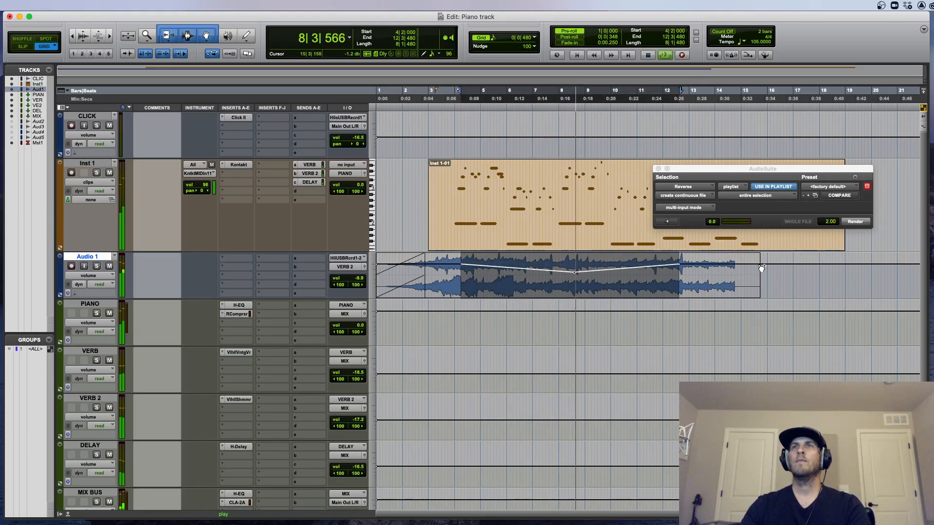
{"action": "left_click_drag", "start_coordinate": [656, 272], "coordinate": [759, 273]}
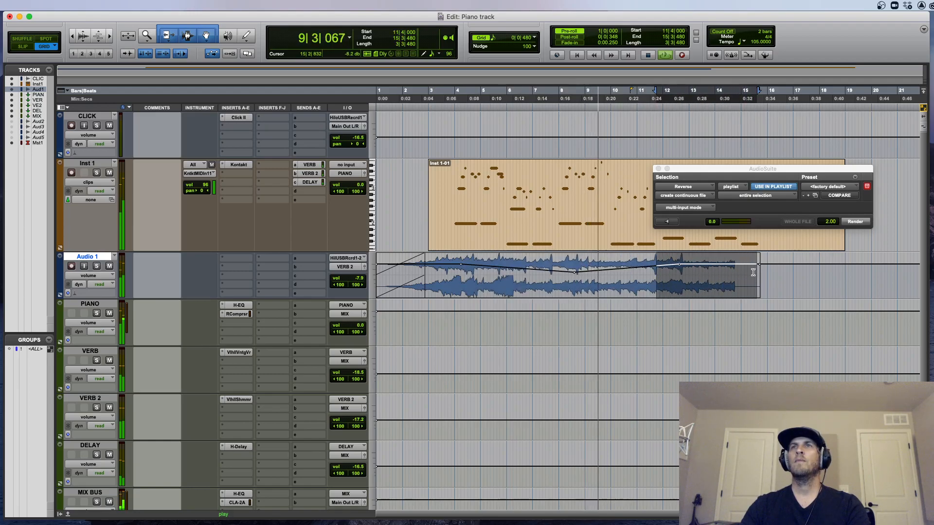
{"action": "left_click_drag", "start_coordinate": [679, 264], "coordinate": [679, 270]}
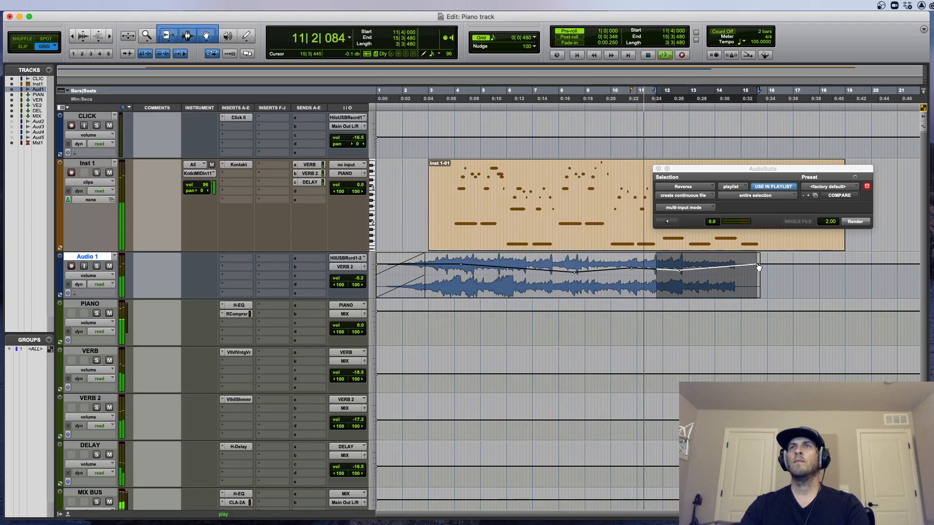
{"action": "left_click_drag", "start_coordinate": [758, 264], "coordinate": [766, 282]}
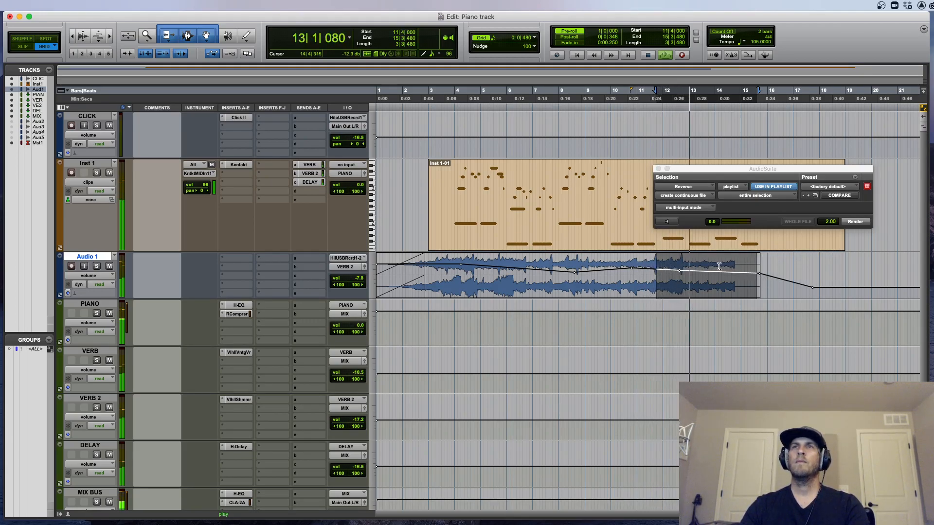
Close the AudioSuite window, listen to the rest of the mix with the reversed reverb layer, and stop playback
{"action": "left_click_drag", "start_coordinate": [664, 173], "coordinate": [657, 137]}
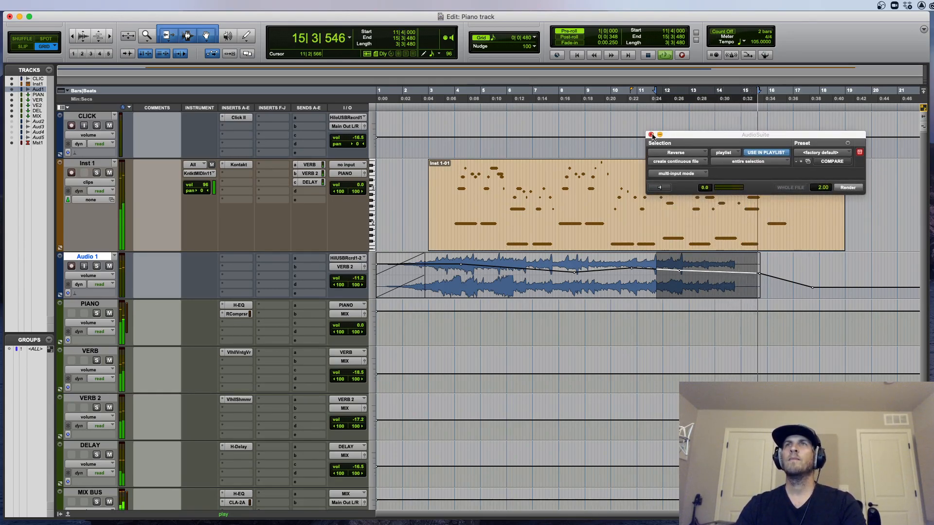
{"action": "left_click", "coordinate": [651, 135]}
{"action": "key", "text": "super+bracketleft"}
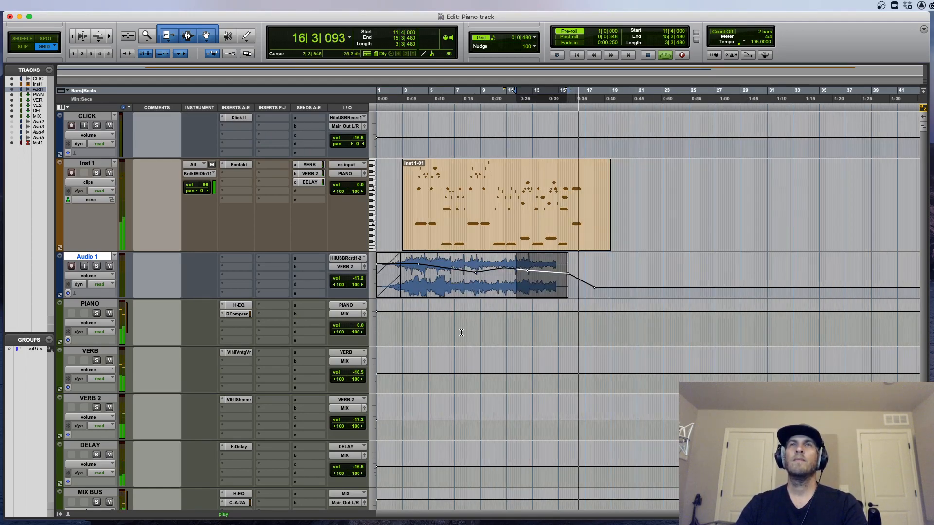
{"action": "key", "text": "space"}
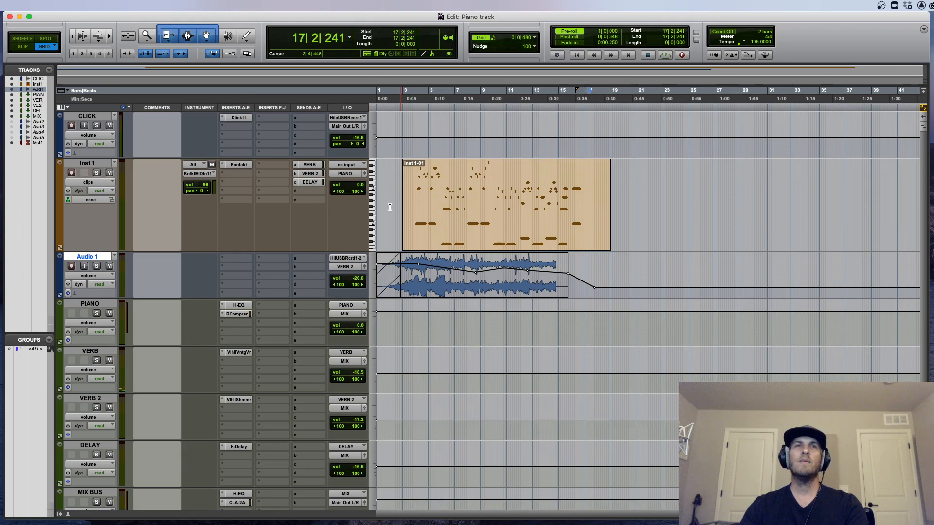
{"action": "scroll", "coordinate": [397, 187], "scroll_direction": "down", "scroll_amount": 5}
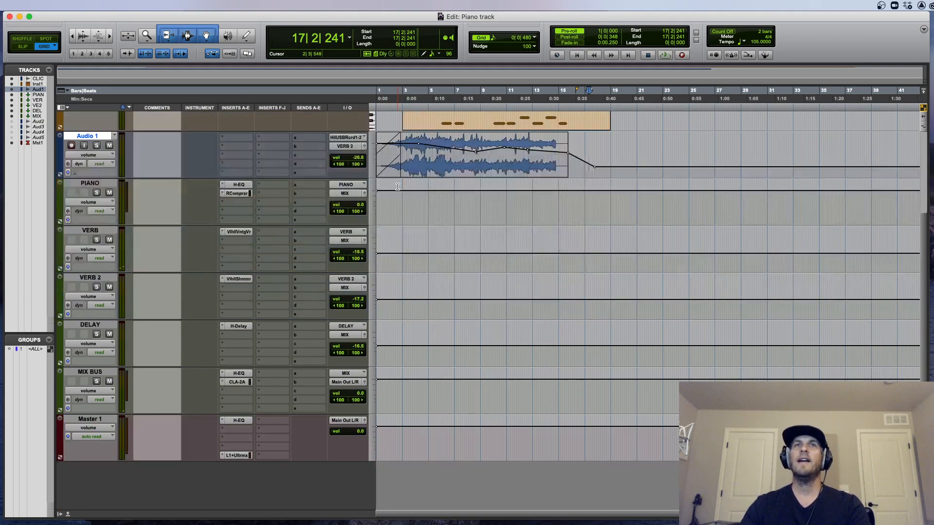
{"action": "scroll", "coordinate": [397, 187], "scroll_direction": "up", "scroll_amount": 5}
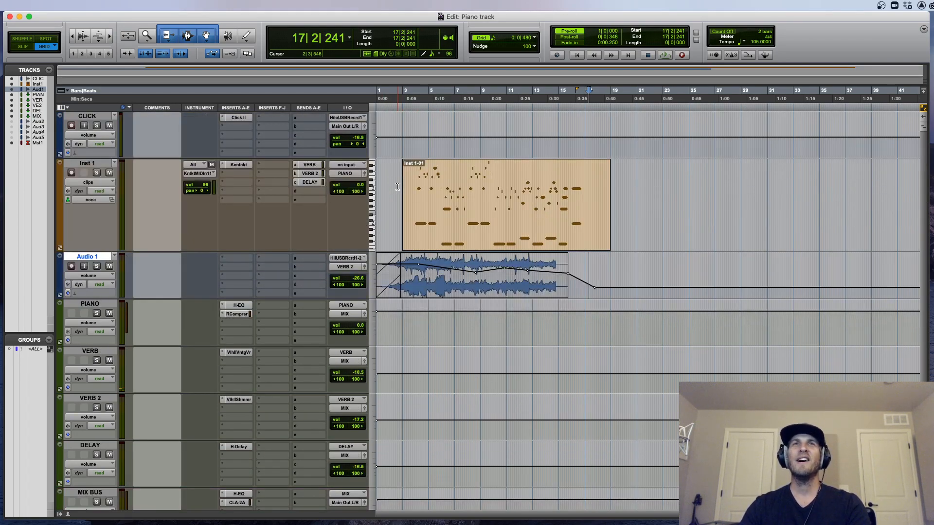